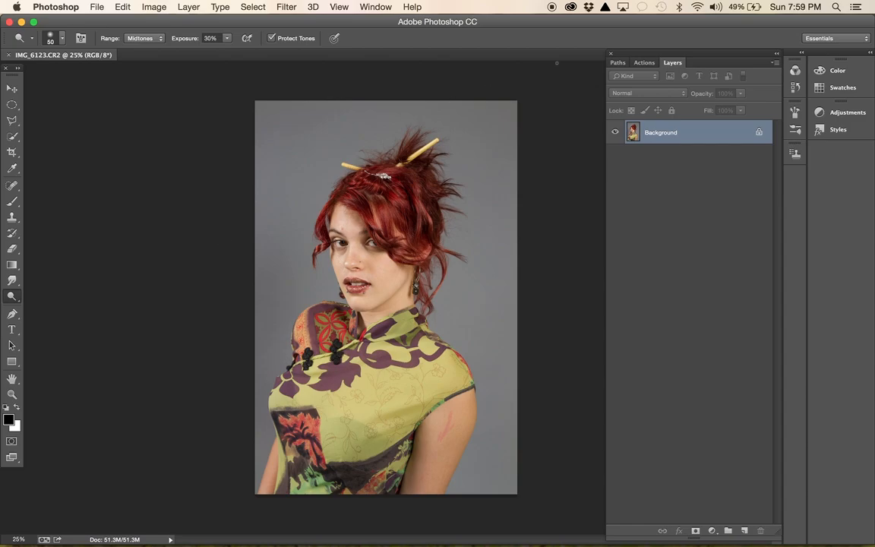
- Show the actions list, collapse the Carving Tree set and expand the second Greater Than Gatsby - The Innocence set
{"action": "left_click", "coordinate": [646, 64]}
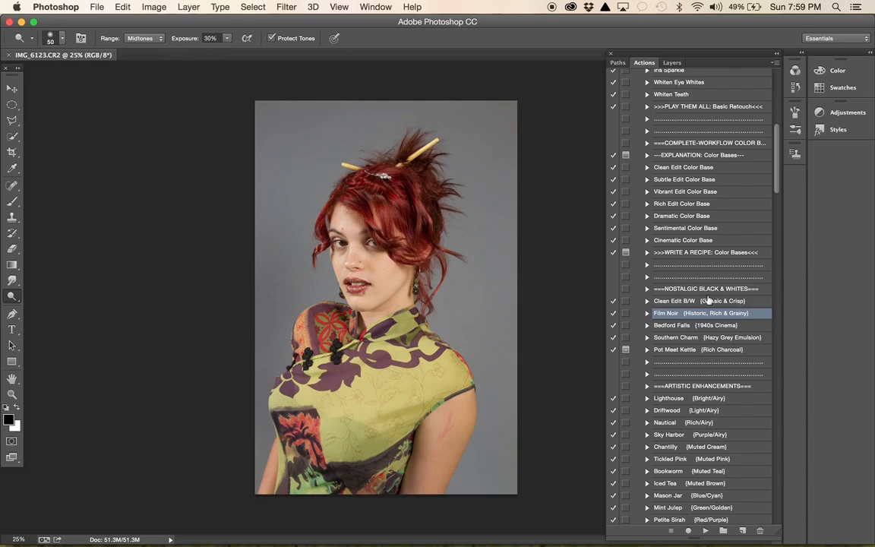
{"action": "scroll", "coordinate": [714, 249], "scroll_direction": "up", "scroll_amount": 10}
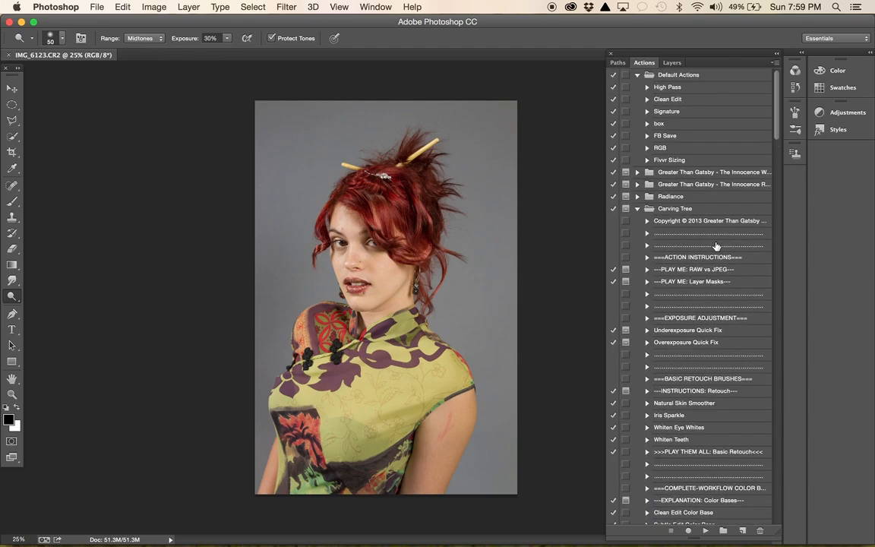
{"action": "left_click", "coordinate": [637, 208]}
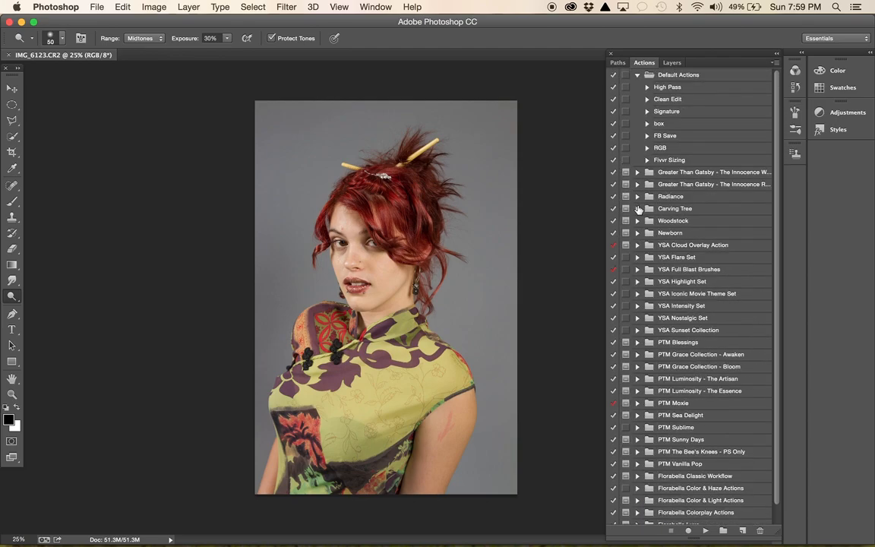
{"action": "left_click", "coordinate": [638, 184]}
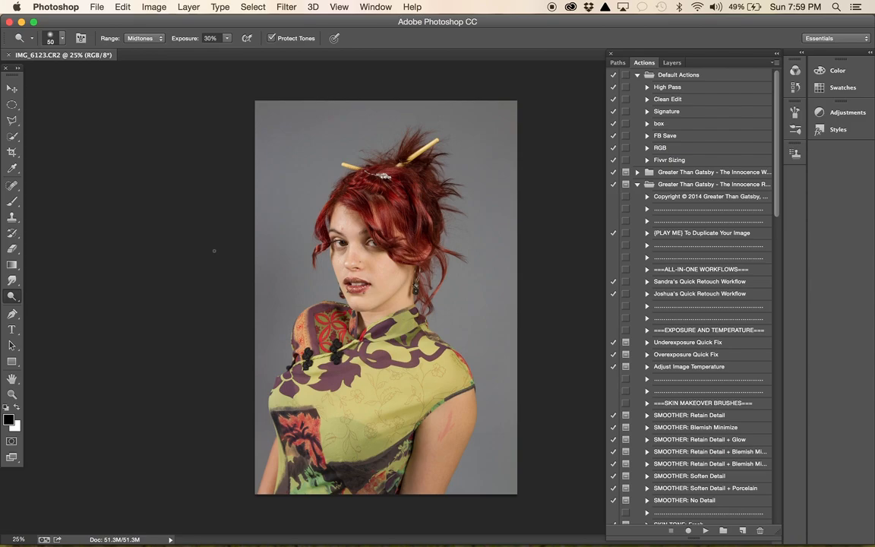
- Examine the portrait's facial skin up close, checking the under-eye areas, nose, cheeks and forehead for flaws
{"action": "key", "text": "super+equal"}
{"action": "key", "text": "super+equal"}
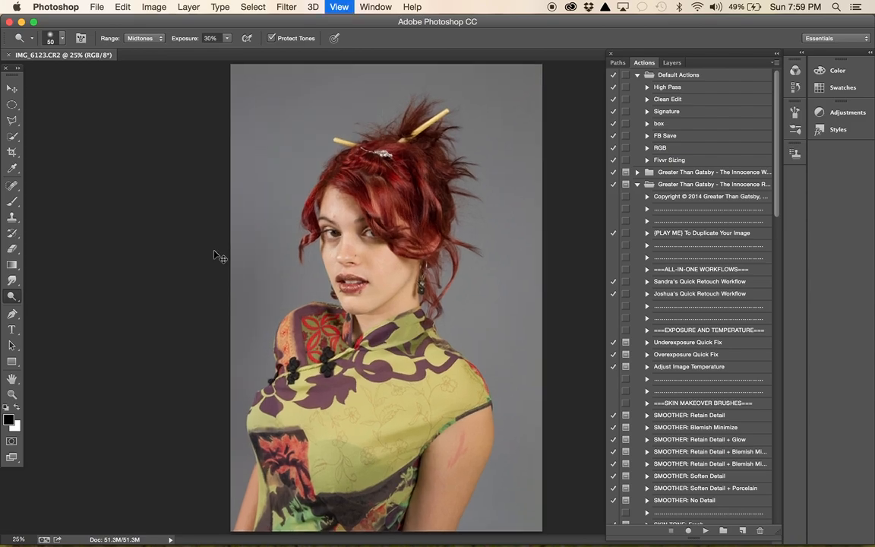
{"action": "key", "text": "super+equal"}
{"action": "key", "text": "super+equal"}
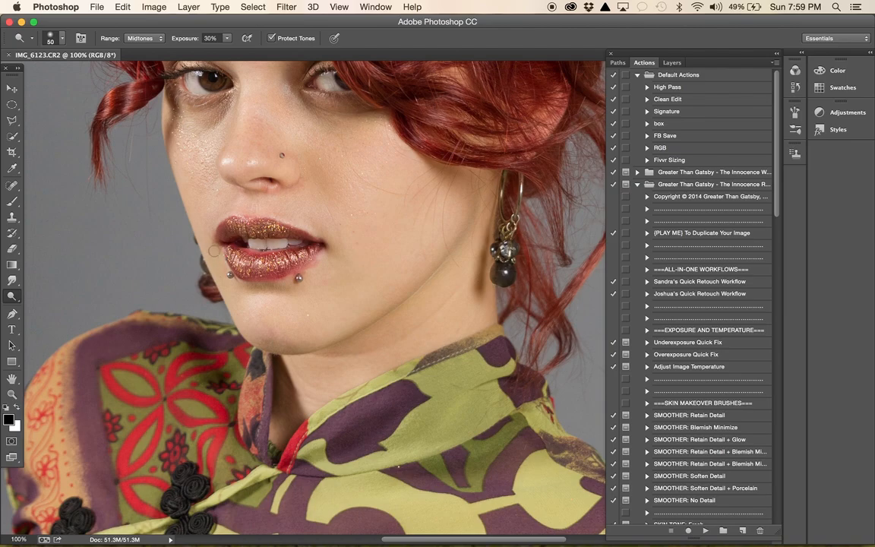
{"action": "scroll", "coordinate": [215, 251], "scroll_direction": "up", "scroll_amount": 5}
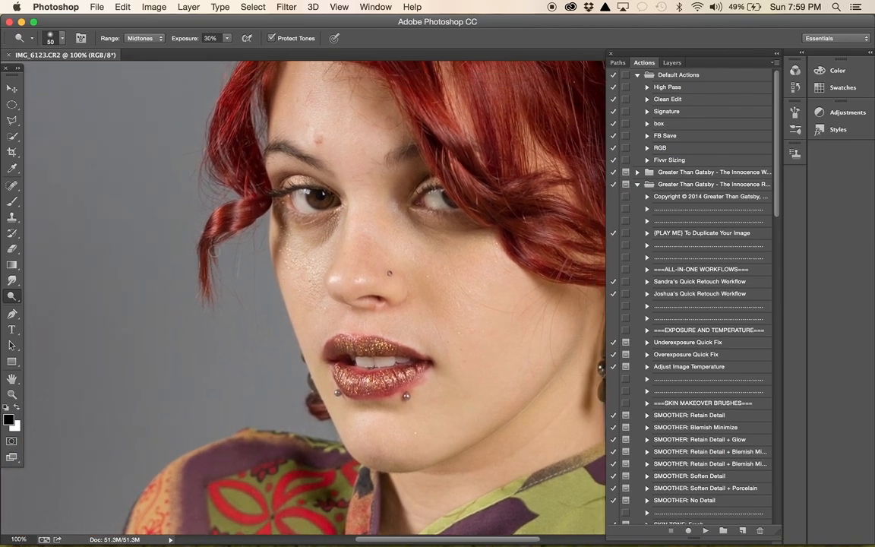
{"action": "key", "text": "super+minus"}
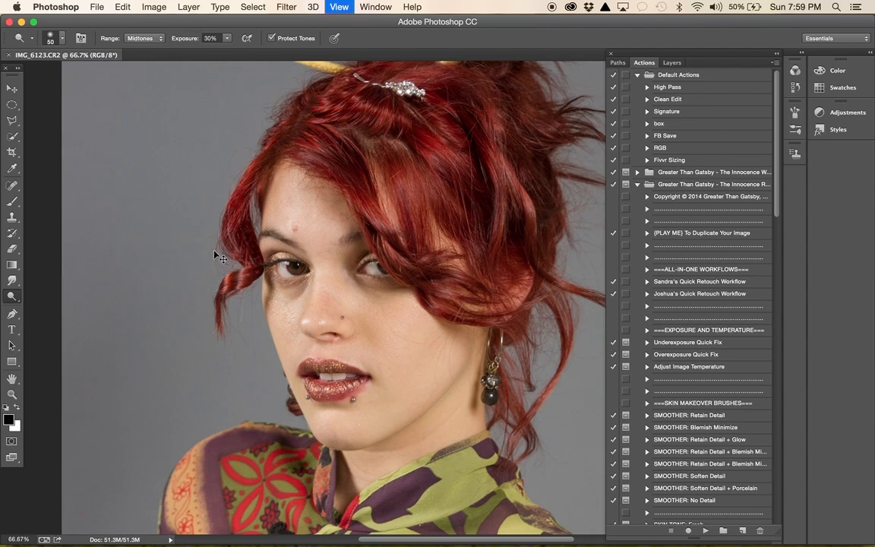
{"action": "key", "text": "super+minus"}
{"action": "key", "text": "super+equal"}
{"action": "key", "text": "super+equal"}
{"action": "key", "text": "super+equal"}
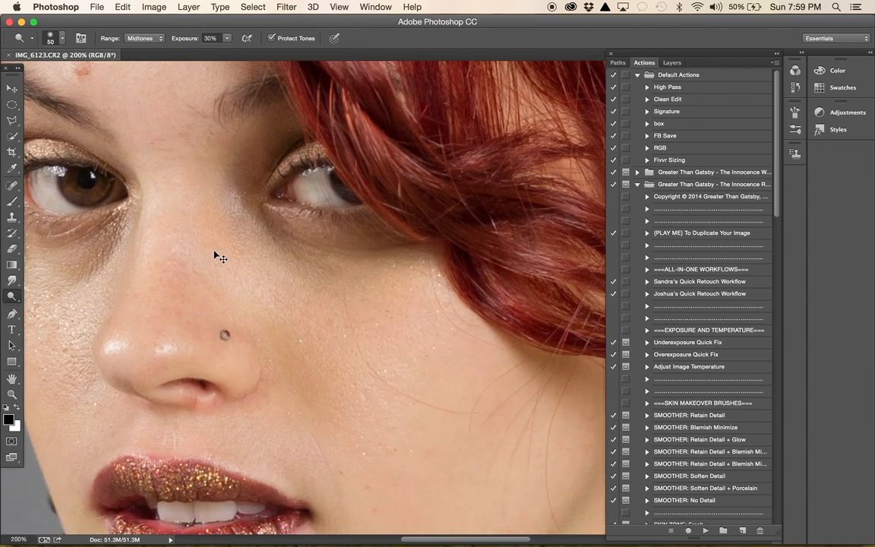
{"action": "key", "text": "super+minus"}
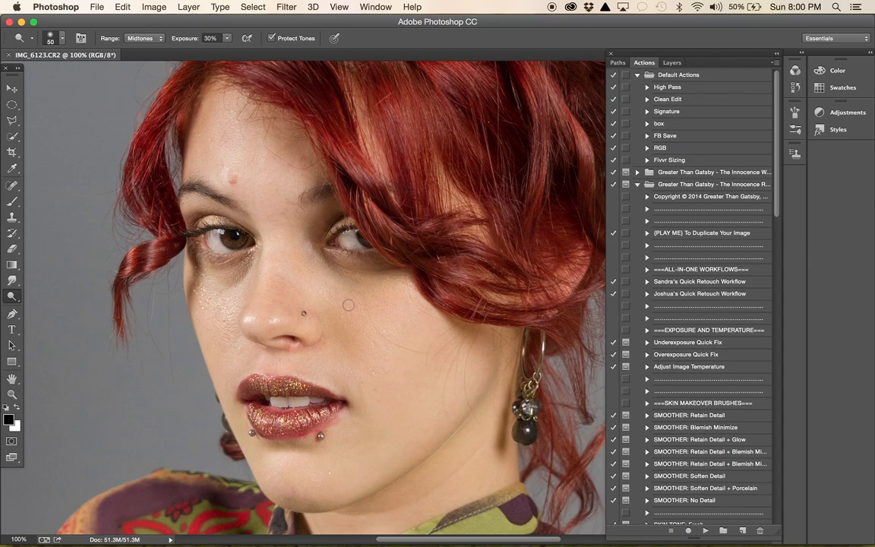
{"action": "scroll", "coordinate": [348, 305], "scroll_direction": "down", "scroll_amount": 5}
{"action": "scroll", "coordinate": [348, 305], "scroll_direction": "left", "scroll_amount": 3}
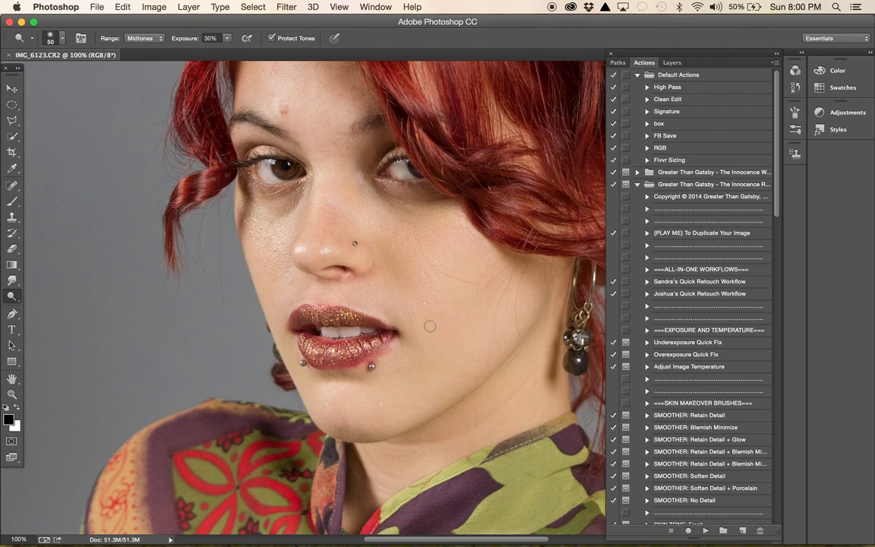
{"action": "scroll", "coordinate": [430, 327], "scroll_direction": "up", "scroll_amount": 3}
{"action": "scroll", "coordinate": [430, 327], "scroll_direction": "right", "scroll_amount": 3}
{"action": "scroll", "coordinate": [431, 327], "scroll_direction": "left", "scroll_amount": 3}
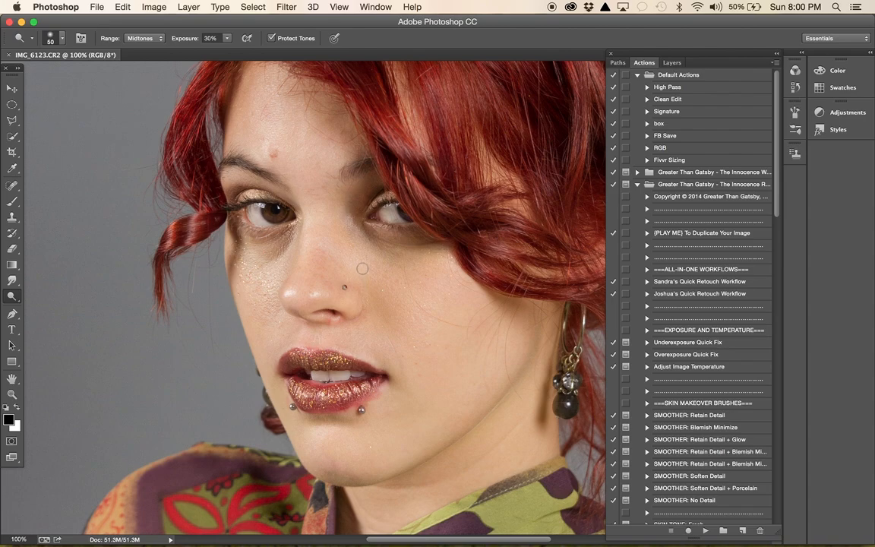
- Choose the Clone Stamp tool and set its opacity to 34%
{"action": "left_click", "coordinate": [10, 218]}
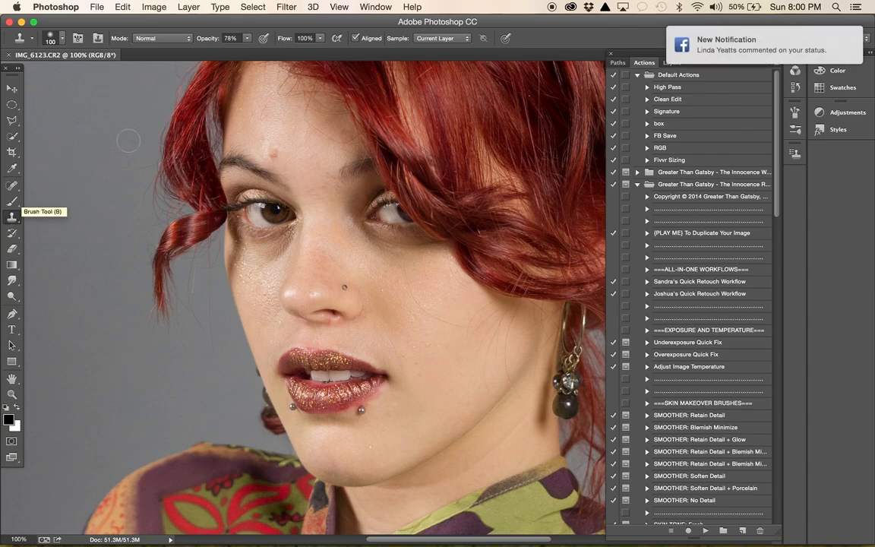
{"action": "left_click", "coordinate": [247, 38]}
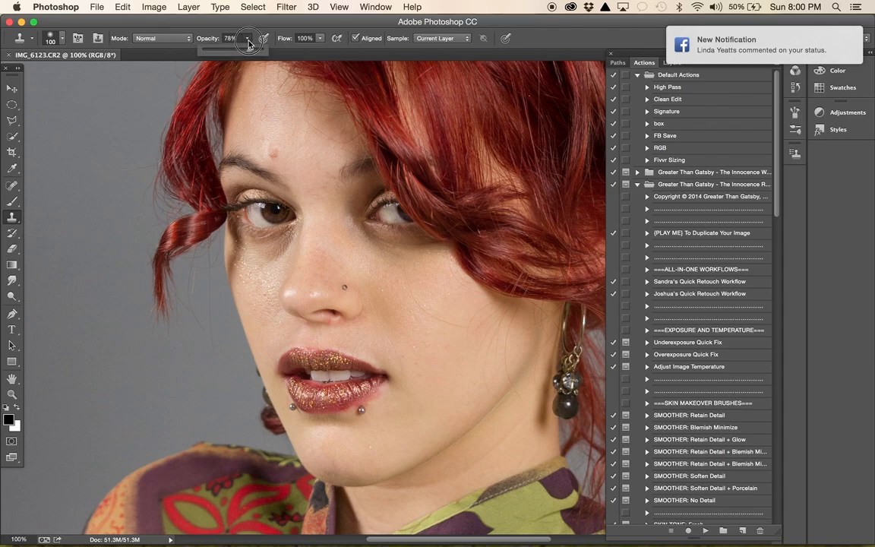
{"action": "left_click", "coordinate": [225, 51]}
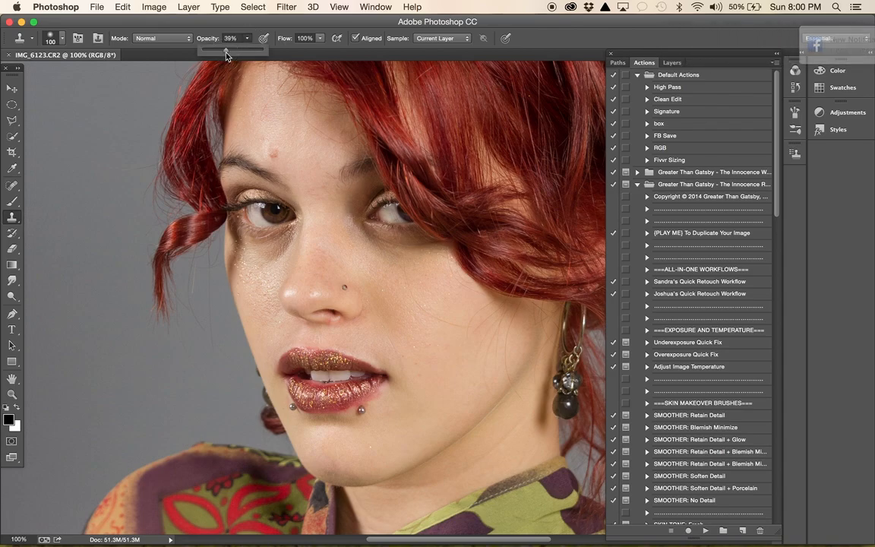
{"action": "left_click_drag", "start_coordinate": [225, 55], "coordinate": [222, 57]}
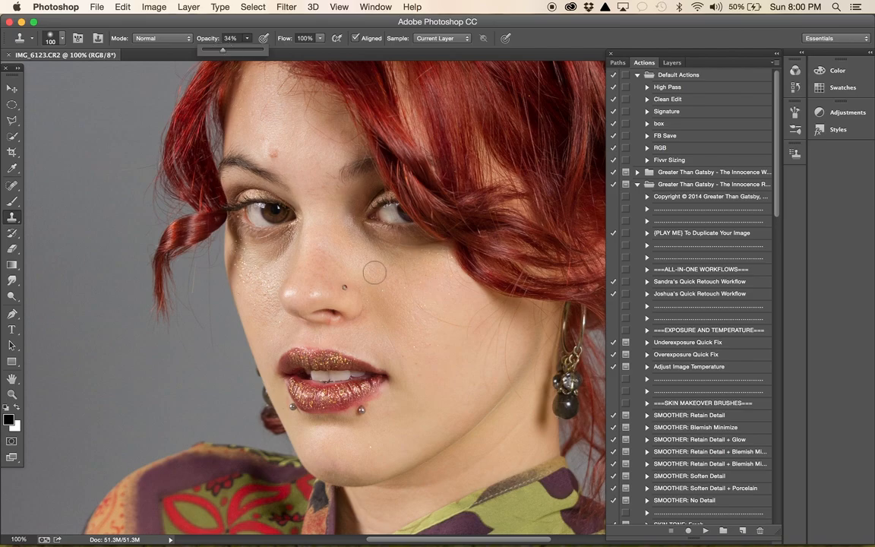
{"action": "key", "text": "bracketright"}
{"action": "key", "text": "bracketleft"}
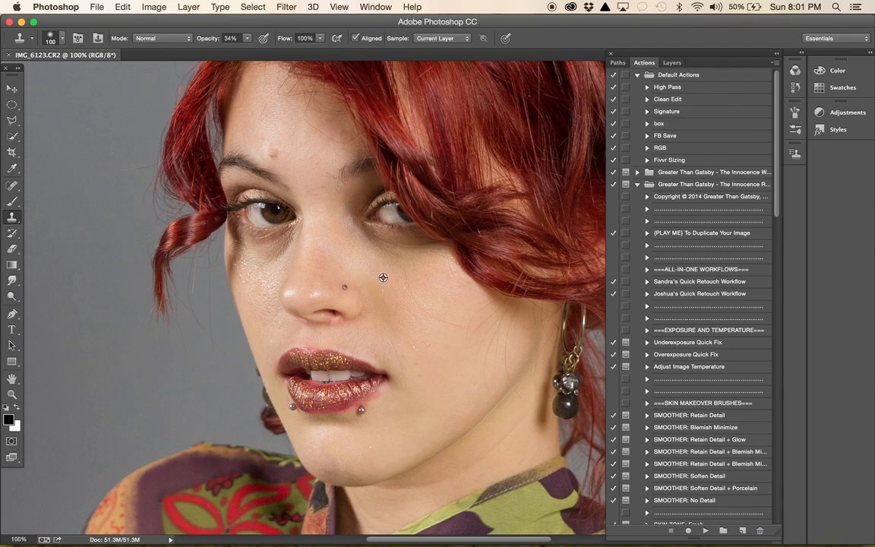
- Clone smooth skin over the dark circle and inner corner of the eye partly covered by hair
{"action": "left_click", "coordinate": [345, 250], "text": "alt"}
{"action": "mouse_move", "coordinate": [352, 241]}
{"action": "left_mouse_down"}
{"action": "mouse_move", "coordinate": [395, 262]}
{"action": "mouse_move", "coordinate": [363, 247]}
{"action": "mouse_move", "coordinate": [343, 214]}
{"action": "mouse_move", "coordinate": [358, 241]}
{"action": "mouse_move", "coordinate": [391, 260]}
{"action": "mouse_move", "coordinate": [402, 280]}
{"action": "mouse_move", "coordinate": [397, 268]}
{"action": "mouse_move", "coordinate": [415, 305]}
{"action": "mouse_move", "coordinate": [394, 268]}
{"action": "left_mouse_up"}
{"action": "left_click", "coordinate": [416, 305], "text": "alt"}
{"action": "left_click", "coordinate": [369, 254], "text": "alt"}
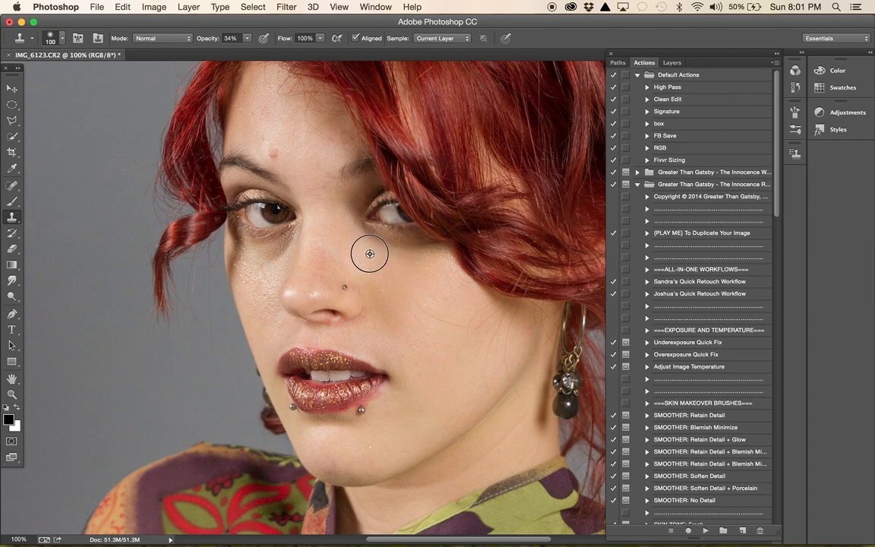
{"action": "mouse_move", "coordinate": [360, 233]}
{"action": "left_mouse_down"}
{"action": "mouse_move", "coordinate": [381, 248]}
{"action": "mouse_move", "coordinate": [434, 253]}
{"action": "mouse_move", "coordinate": [383, 246]}
{"action": "mouse_move", "coordinate": [344, 222]}
{"action": "left_mouse_up"}
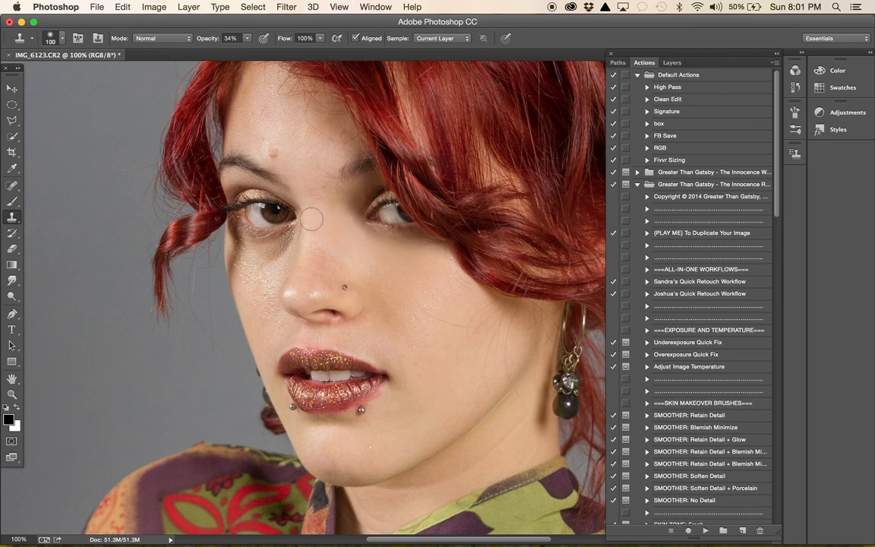
{"action": "left_click", "coordinate": [336, 220], "text": "alt"}
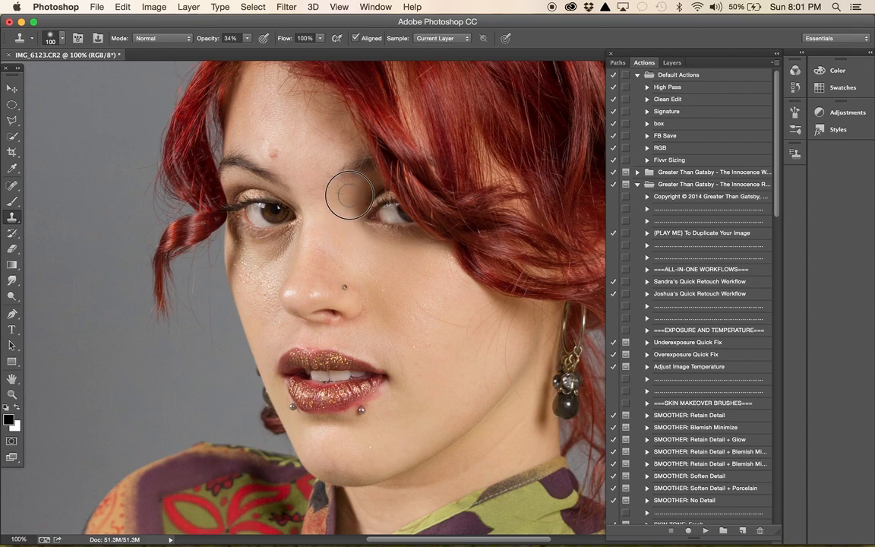
{"action": "left_click_drag", "start_coordinate": [346, 204], "coordinate": [347, 221]}
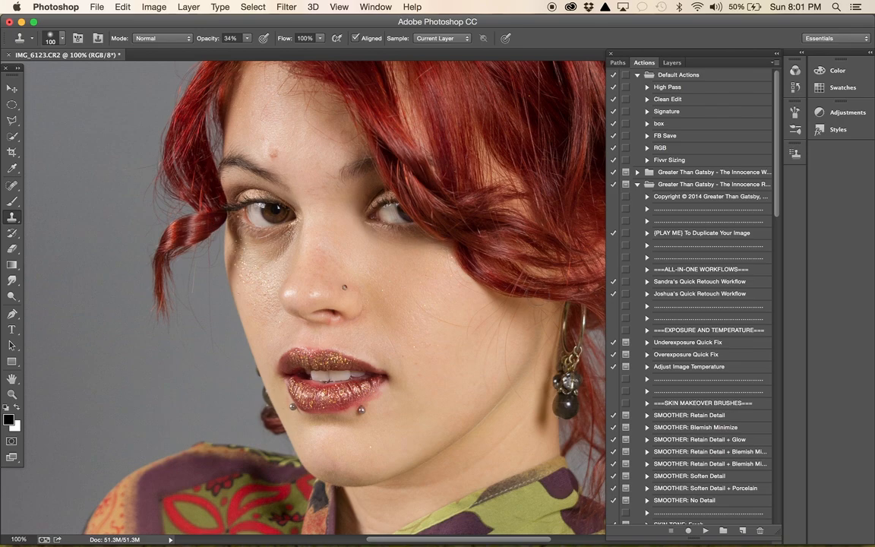
- Clone clean skin over the side of the nose and the shadows under both eyes, setting the brush size to 80
{"action": "left_click", "coordinate": [341, 240], "text": "alt"}
{"action": "mouse_move", "coordinate": [326, 252]}
{"action": "left_mouse_down"}
{"action": "mouse_move", "coordinate": [319, 265]}
{"action": "mouse_move", "coordinate": [318, 235]}
{"action": "mouse_move", "coordinate": [318, 259]}
{"action": "mouse_move", "coordinate": [335, 267]}
{"action": "mouse_move", "coordinate": [334, 254]}
{"action": "mouse_move", "coordinate": [322, 256]}
{"action": "mouse_move", "coordinate": [318, 273]}
{"action": "mouse_move", "coordinate": [345, 261]}
{"action": "mouse_move", "coordinate": [376, 278]}
{"action": "left_mouse_up"}
{"action": "left_click", "coordinate": [319, 264]}
{"action": "left_click", "coordinate": [386, 259], "text": "alt"}
{"action": "mouse_move", "coordinate": [275, 259]}
{"action": "left_mouse_down"}
{"action": "mouse_move", "coordinate": [285, 238]}
{"action": "mouse_move", "coordinate": [268, 298]}
{"action": "mouse_move", "coordinate": [261, 262]}
{"action": "mouse_move", "coordinate": [253, 275]}
{"action": "mouse_move", "coordinate": [250, 267]}
{"action": "mouse_move", "coordinate": [286, 244]}
{"action": "left_mouse_up"}
{"action": "key", "text": "bracketright"}
{"action": "key", "text": "bracketright"}
{"action": "key", "text": "bracketright"}
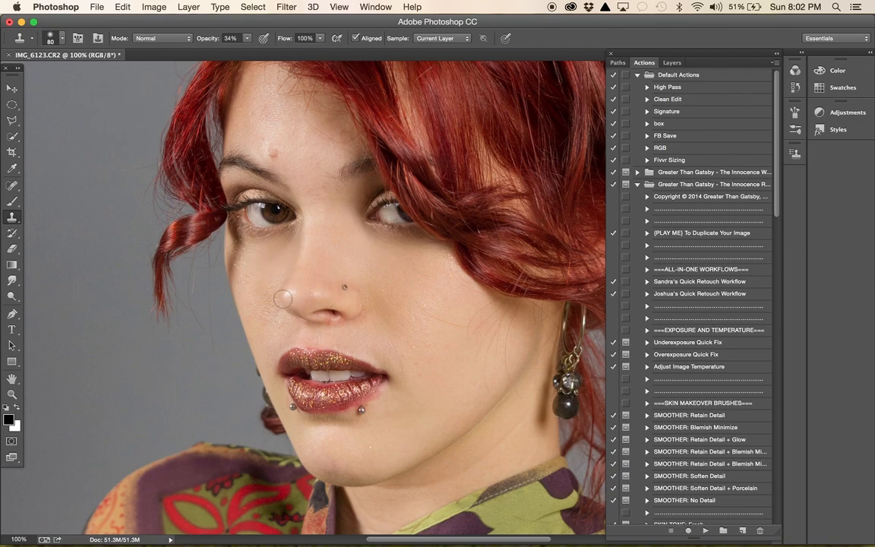
- Undo the last two clone strokes and clone even skin over the shiny cheek below the uncovered eye
{"action": "key", "text": "alt+super+z"}
{"action": "key", "text": "alt+super+z"}
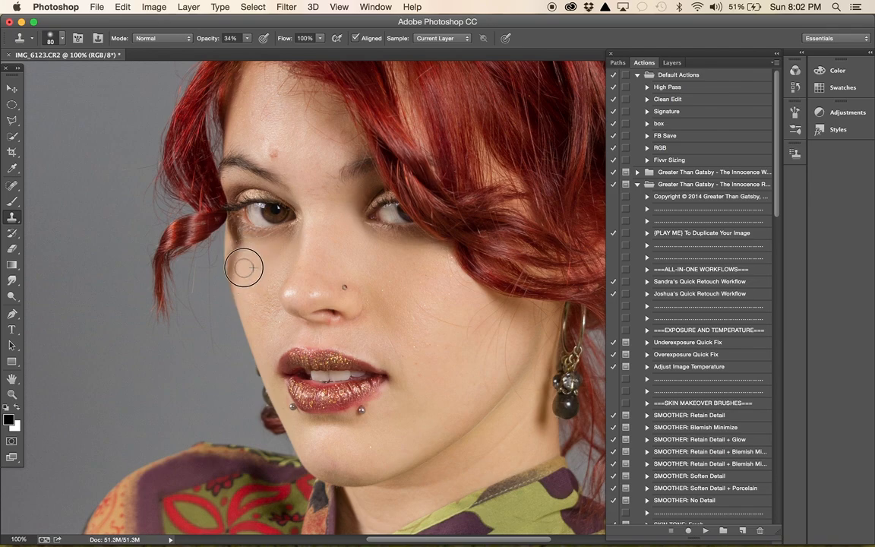
{"action": "left_click", "coordinate": [250, 263], "text": "alt"}
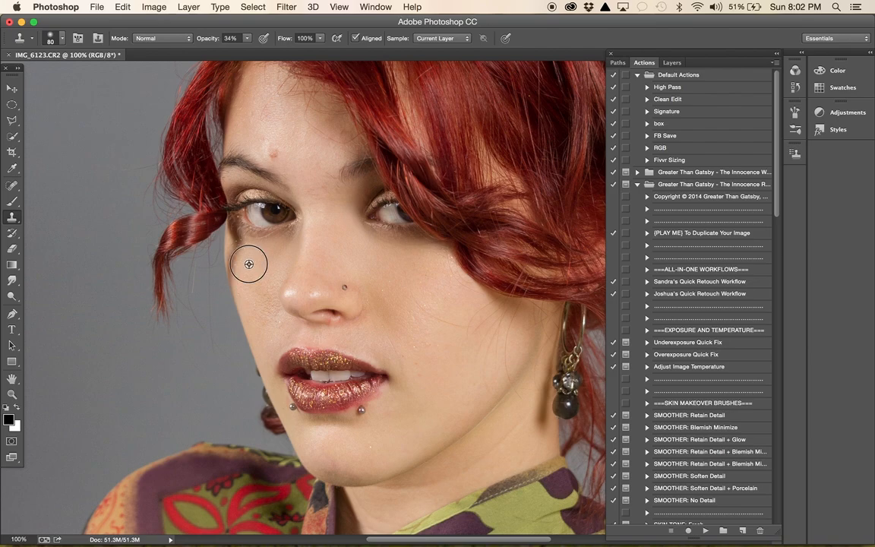
{"action": "left_click_drag", "start_coordinate": [271, 271], "coordinate": [260, 307]}
{"action": "left_click", "coordinate": [255, 266], "text": "alt"}
{"action": "mouse_move", "coordinate": [271, 263]}
{"action": "left_mouse_down"}
{"action": "mouse_move", "coordinate": [268, 317]}
{"action": "mouse_move", "coordinate": [271, 287]}
{"action": "left_mouse_up"}
{"action": "left_click", "coordinate": [255, 268], "text": "alt"}
- Remove the red blemish above the eyebrow using the Spot Healing Brush with the Content-Aware type and a brush size of 50
{"action": "scroll", "coordinate": [300, 187], "scroll_direction": "up", "scroll_amount": 3}
{"action": "scroll", "coordinate": [300, 186], "scroll_direction": "right", "scroll_amount": 2}
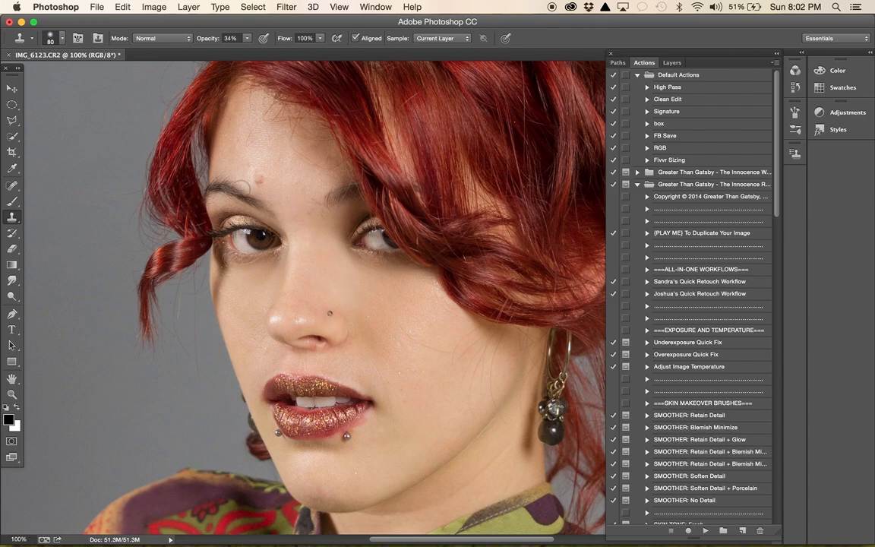
{"action": "left_click", "coordinate": [9, 193]}
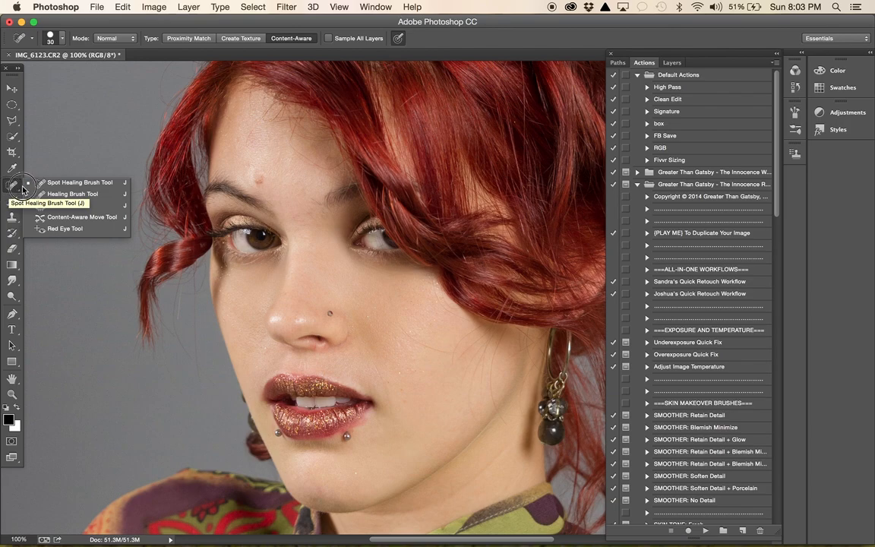
{"action": "left_click", "coordinate": [76, 183]}
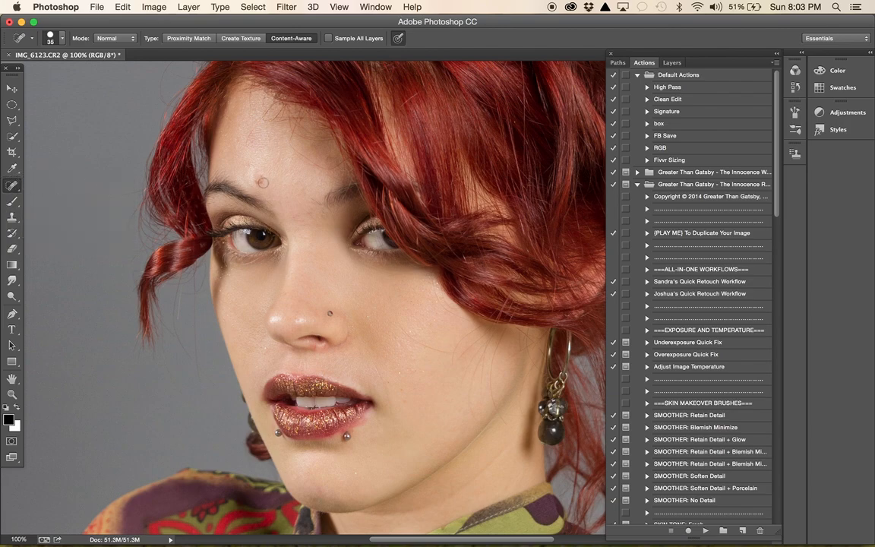
{"action": "left_click", "coordinate": [263, 182]}
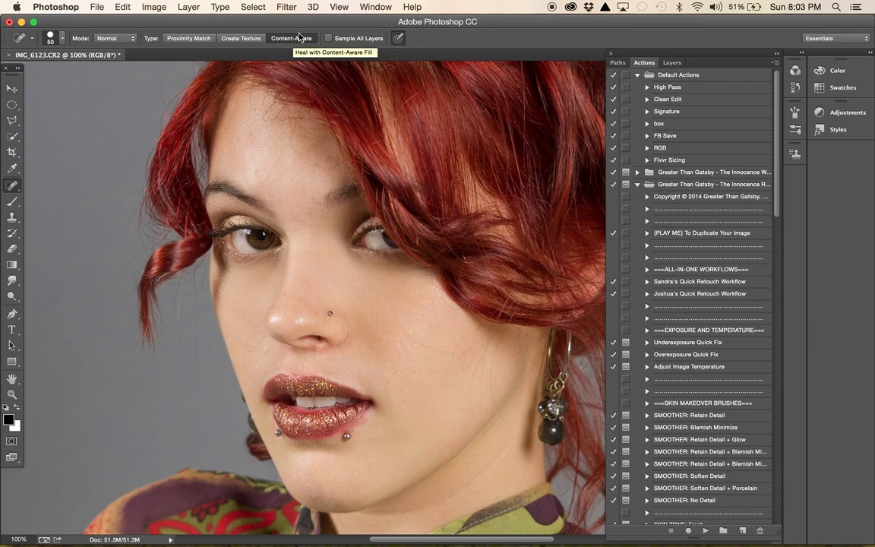
{"action": "left_click", "coordinate": [296, 38]}
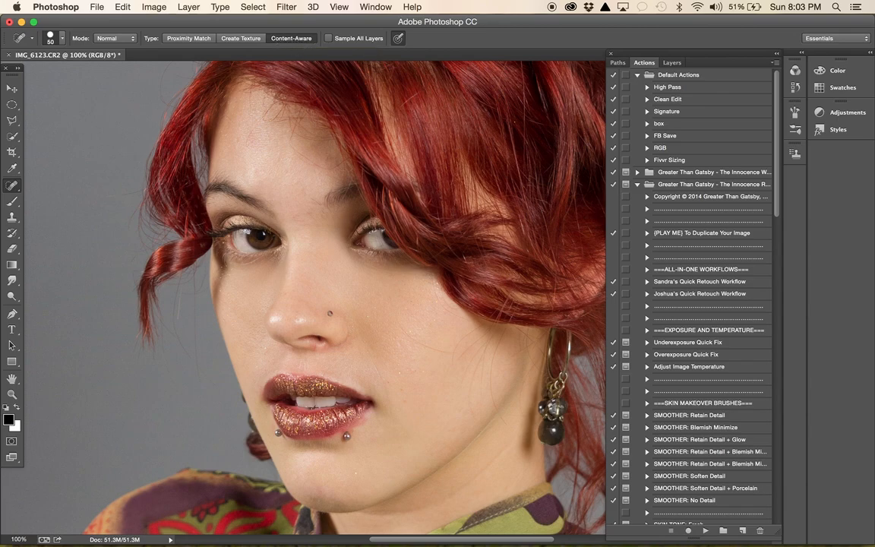
- Heal the small spots on the forehead and along the bridge of the nose between the eyes
{"action": "left_click", "coordinate": [249, 141]}
{"action": "left_click", "coordinate": [294, 216]}
{"action": "left_click", "coordinate": [303, 213]}
{"action": "left_click", "coordinate": [298, 217]}
{"action": "left_click_drag", "start_coordinate": [297, 217], "coordinate": [302, 224]}
{"action": "left_click", "coordinate": [307, 209]}
{"action": "left_click", "coordinate": [309, 202]}
{"action": "left_click", "coordinate": [314, 205]}
- Heal the small spots on the cheek beside the mouth and on the chin
{"action": "left_click", "coordinate": [401, 338]}
{"action": "left_click", "coordinate": [386, 376]}
{"action": "left_click", "coordinate": [404, 367]}
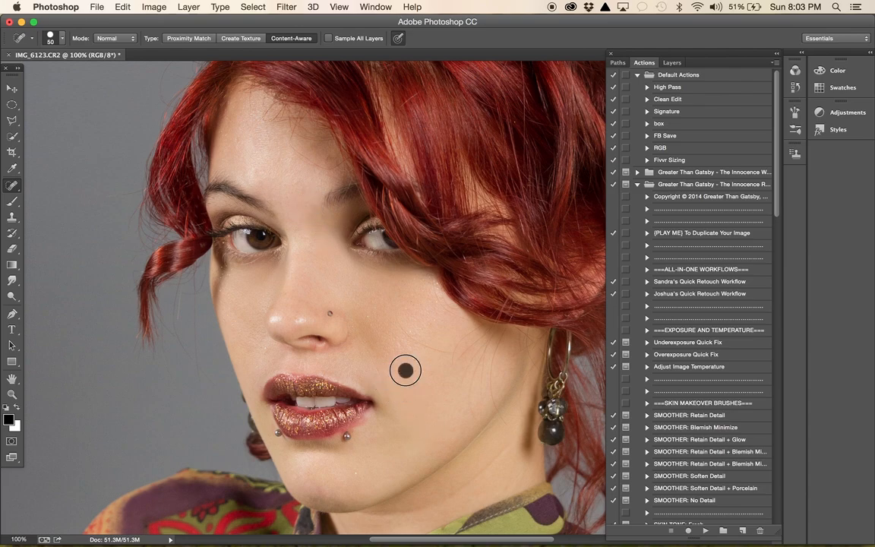
{"action": "left_click", "coordinate": [421, 370]}
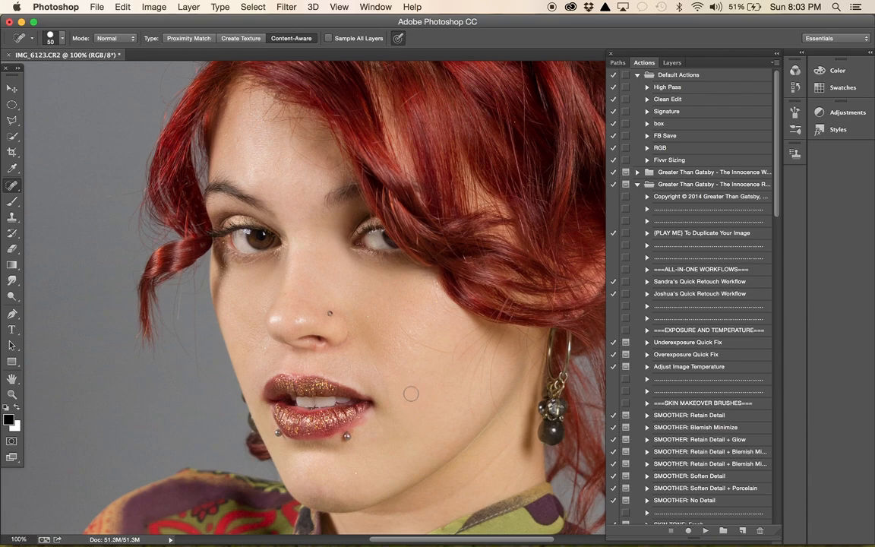
{"action": "left_click", "coordinate": [353, 471]}
- Heal the remaining small spots on both cheeks, across the forehead and beside the nose
{"action": "left_click", "coordinate": [262, 349]}
{"action": "left_click", "coordinate": [225, 289]}
{"action": "left_click", "coordinate": [210, 245]}
{"action": "left_click", "coordinate": [256, 172]}
{"action": "left_click", "coordinate": [236, 137]}
{"action": "left_click", "coordinate": [280, 155]}
{"action": "left_click", "coordinate": [254, 139]}
{"action": "left_click", "coordinate": [269, 164]}
{"action": "left_click", "coordinate": [369, 316]}
{"action": "left_click", "coordinate": [434, 317]}
{"action": "left_click", "coordinate": [433, 305]}
- Examine the skin around the lips, chin and facial piercings at 200% zoom
{"action": "scroll", "coordinate": [382, 327], "scroll_direction": "down", "scroll_amount": 5}
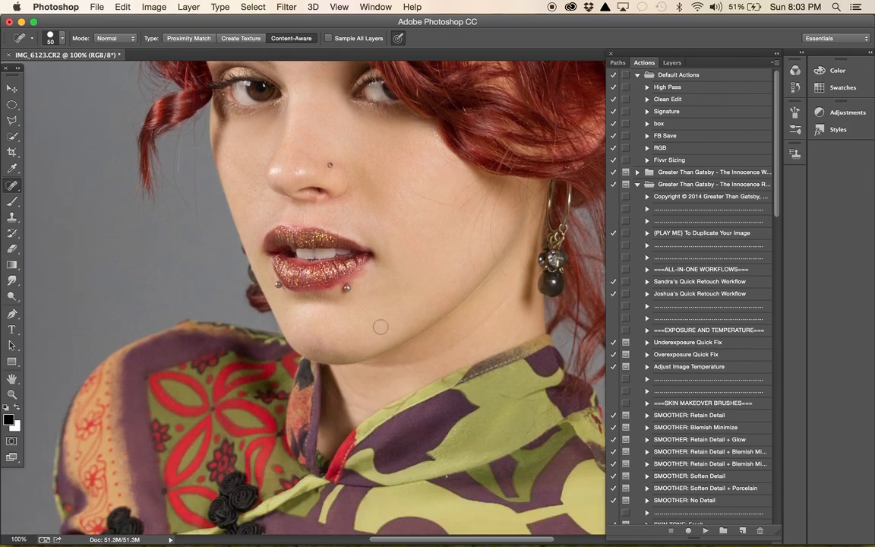
{"action": "scroll", "coordinate": [308, 299], "scroll_direction": "up", "scroll_amount": 5}
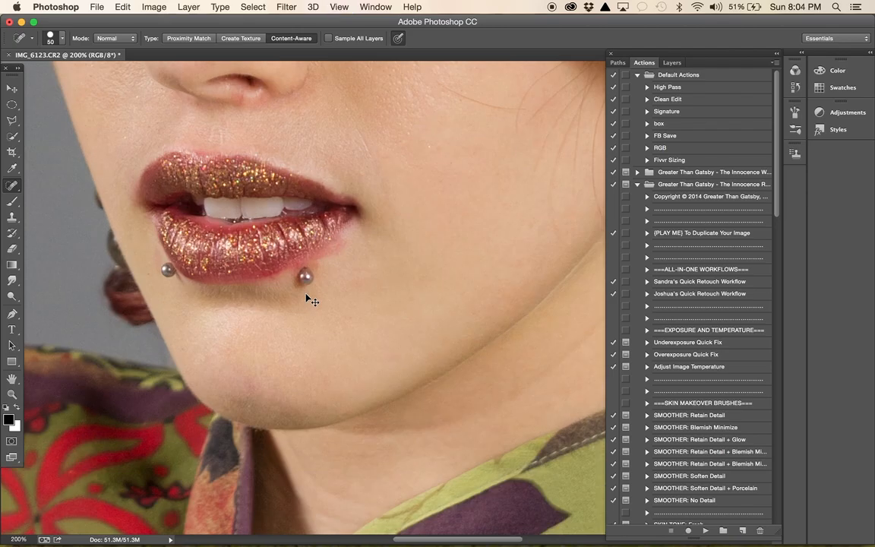
{"action": "scroll", "coordinate": [307, 297], "scroll_direction": "down", "scroll_amount": 3}
{"action": "scroll", "coordinate": [306, 294], "scroll_direction": "left", "scroll_amount": 4}
{"action": "scroll", "coordinate": [306, 294], "scroll_direction": "up", "scroll_amount": 2}
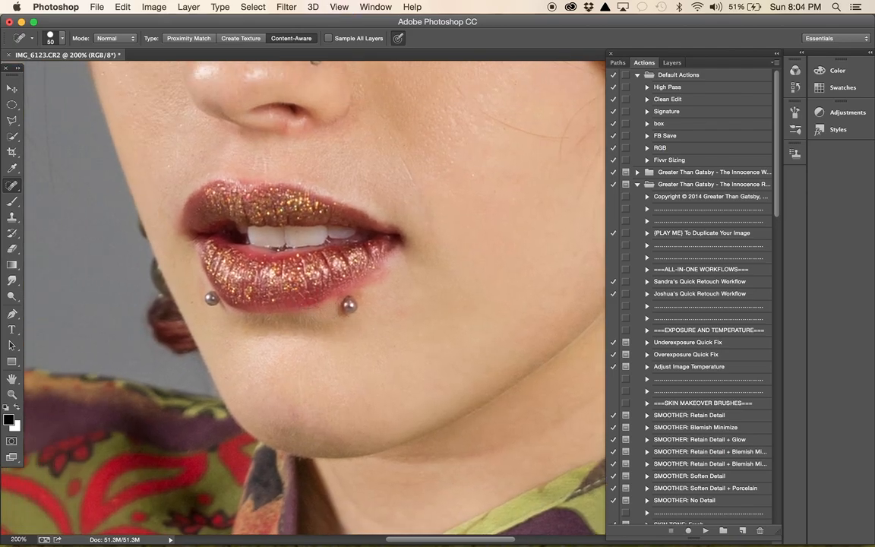
{"action": "scroll", "coordinate": [306, 294], "scroll_direction": "right", "scroll_amount": 3}
{"action": "scroll", "coordinate": [307, 294], "scroll_direction": "up", "scroll_amount": 2}
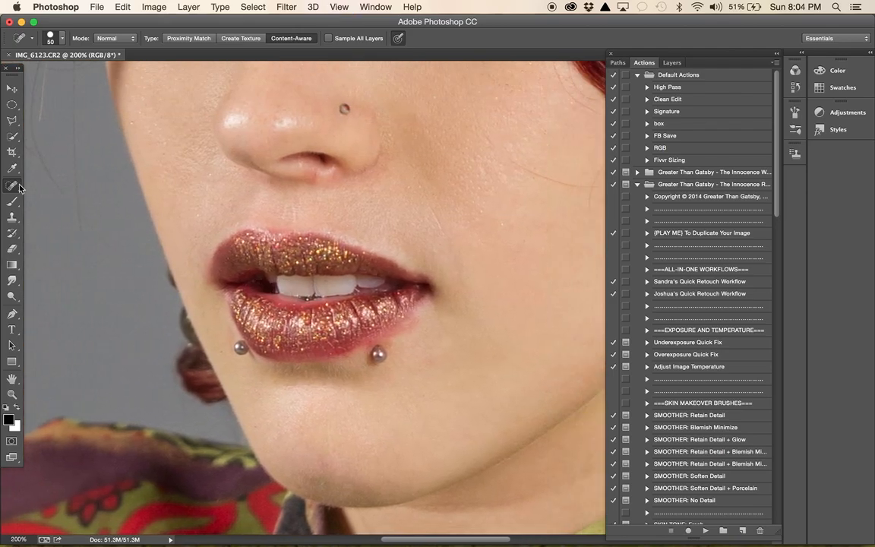
- Clone clean skin over the smudged lipstick below the corner of the lower lip, using the Clone Stamp at 90% opacity and size 40
{"action": "left_click", "coordinate": [13, 218]}
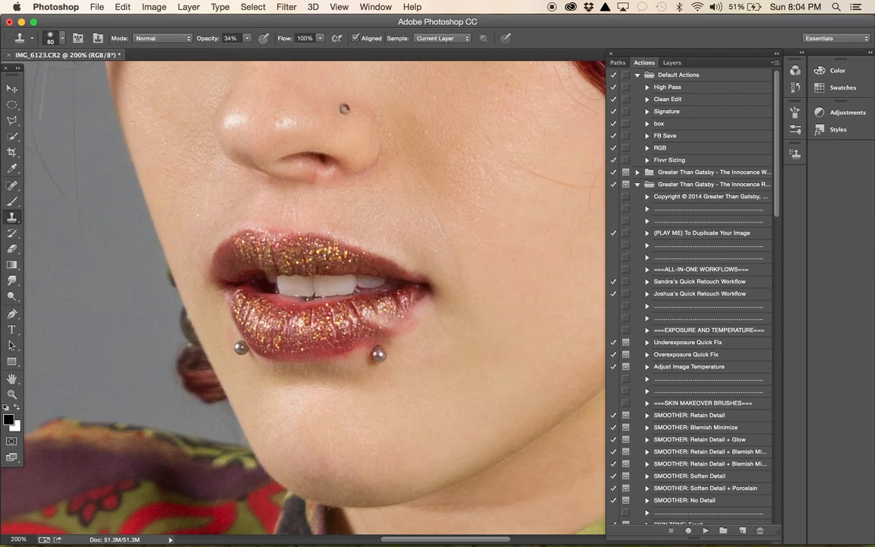
{"action": "left_click_drag", "start_coordinate": [250, 53], "coordinate": [282, 57]}
{"action": "key", "text": "bracketleft"}
{"action": "key", "text": "bracketleft"}
{"action": "key", "text": "bracketleft"}
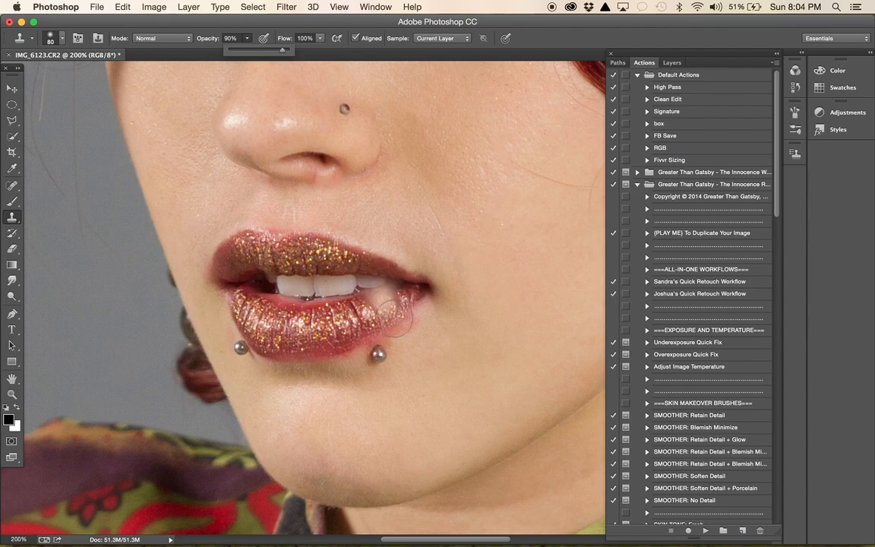
{"action": "left_click", "coordinate": [425, 348]}
{"action": "key", "text": "super+z"}
{"action": "key", "text": "bracketleft"}
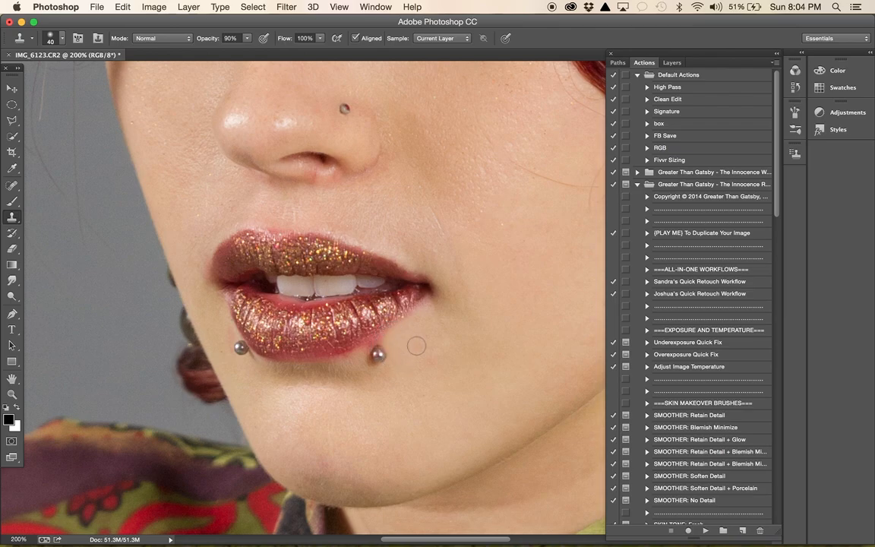
- Clean the lower lip's edge above the piercing nearest the mouth corner with the Clone Stamp at size 15
{"action": "key", "text": "super+plus"}
{"action": "key", "text": "super+plus"}
{"action": "scroll", "coordinate": [417, 347], "scroll_direction": "down", "scroll_amount": 1}
{"action": "key", "text": "bracketleft"}
{"action": "key", "text": "bracketleft"}
{"action": "key", "text": "bracketleft"}
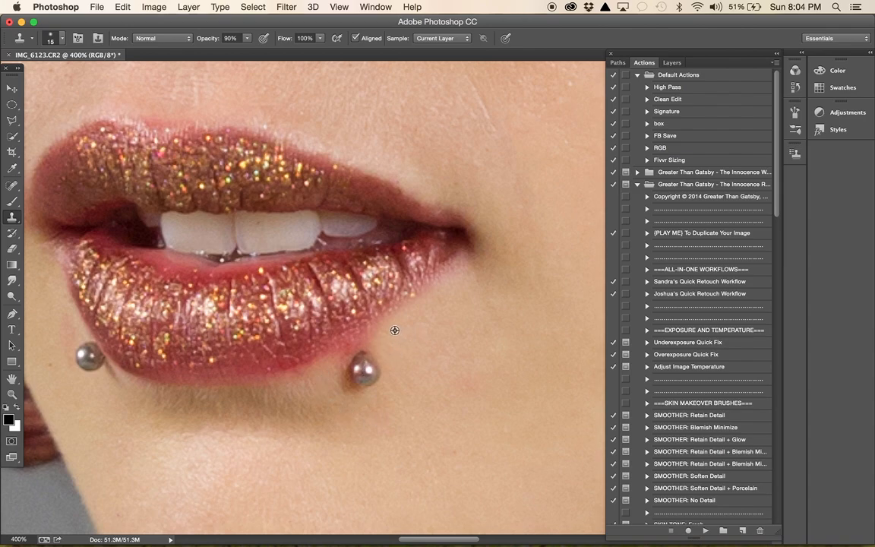
{"action": "left_click_drag", "start_coordinate": [378, 338], "coordinate": [360, 345]}
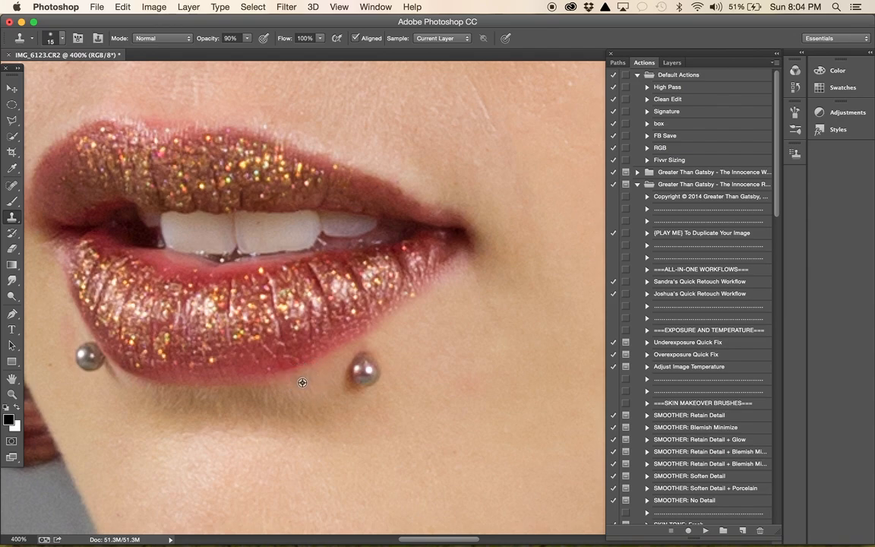
- Clone clean skin along the lower lip's edge between the two piercings and beside the far piercing
{"action": "left_click", "coordinate": [302, 381], "text": "alt"}
{"action": "left_click", "coordinate": [298, 378]}
{"action": "mouse_move", "coordinate": [262, 386]}
{"action": "left_mouse_down"}
{"action": "mouse_move", "coordinate": [177, 391]}
{"action": "mouse_move", "coordinate": [116, 375]}
{"action": "left_mouse_up"}
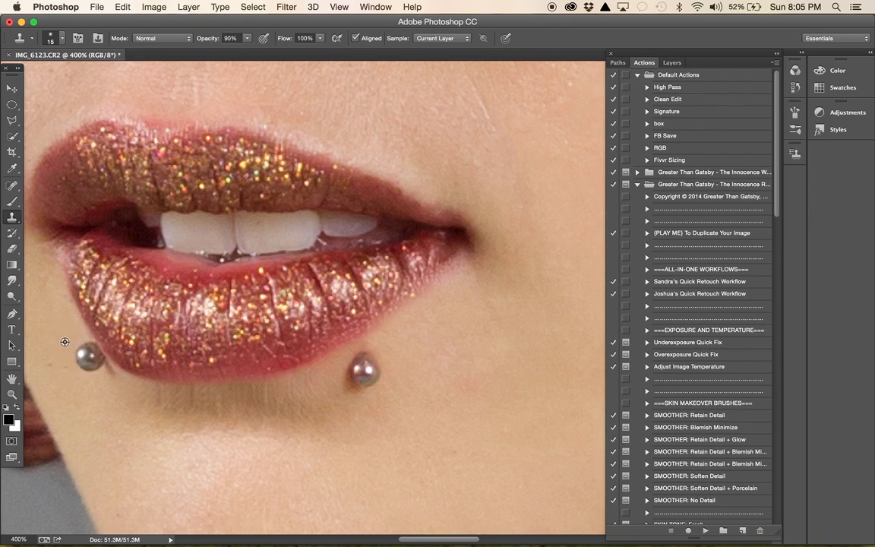
{"action": "left_click_drag", "start_coordinate": [48, 366], "coordinate": [50, 369]}
- Clone skin along the whole upper lip edge, from the peak across the cupid's bow to the mouth corner, to sharpen its outline
{"action": "scroll", "coordinate": [56, 276], "scroll_direction": "left", "scroll_amount": 4}
{"action": "scroll", "coordinate": [56, 277], "scroll_direction": "up", "scroll_amount": 2}
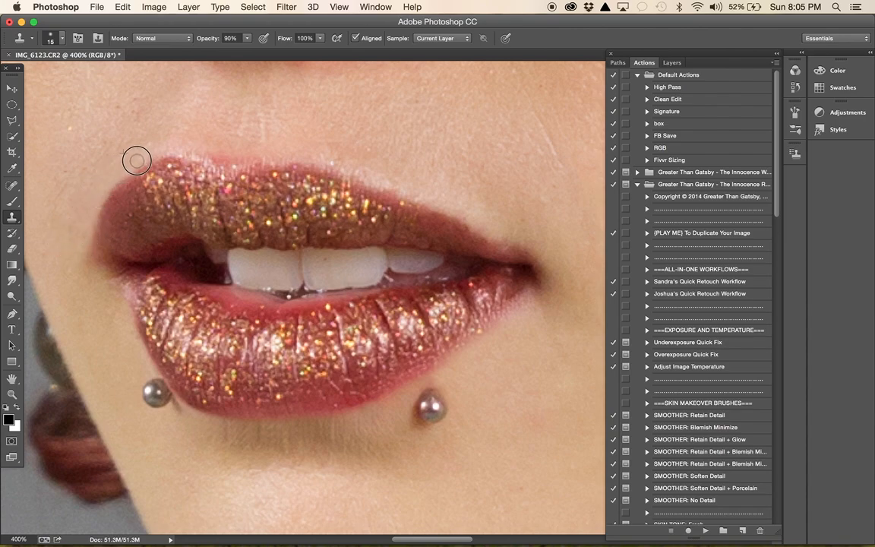
{"action": "left_click_drag", "start_coordinate": [165, 151], "coordinate": [264, 152]}
{"action": "left_click", "coordinate": [181, 138], "text": "alt"}
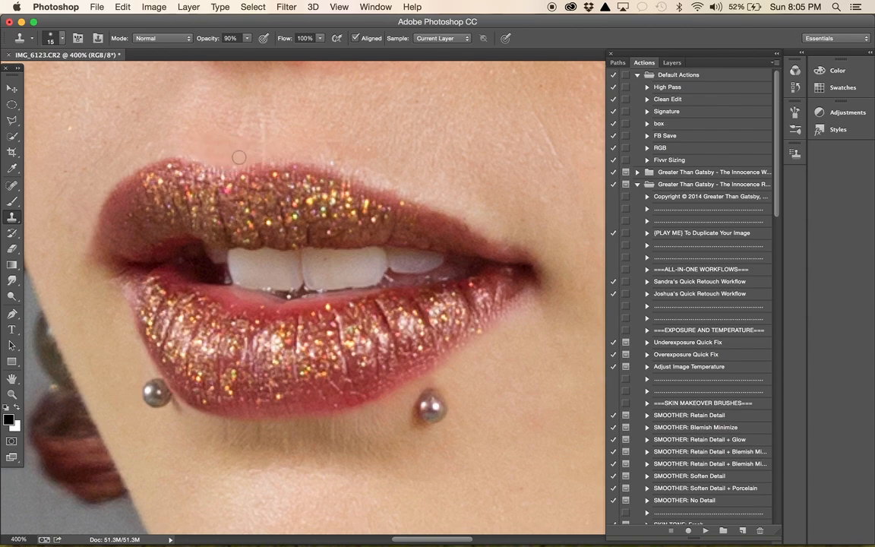
{"action": "left_click_drag", "start_coordinate": [203, 154], "coordinate": [260, 156]}
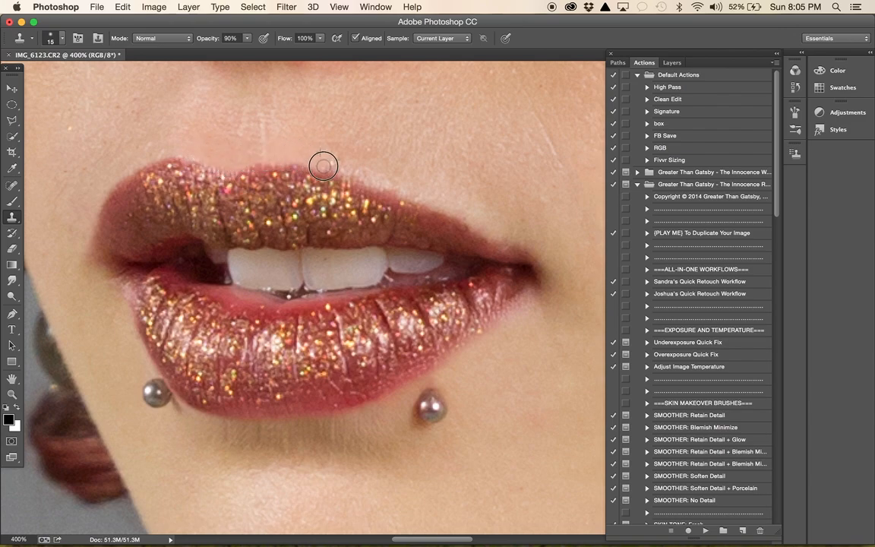
{"action": "mouse_move", "coordinate": [314, 158]}
{"action": "left_mouse_down"}
{"action": "mouse_move", "coordinate": [461, 208]}
{"action": "mouse_move", "coordinate": [526, 242]}
{"action": "left_mouse_up"}
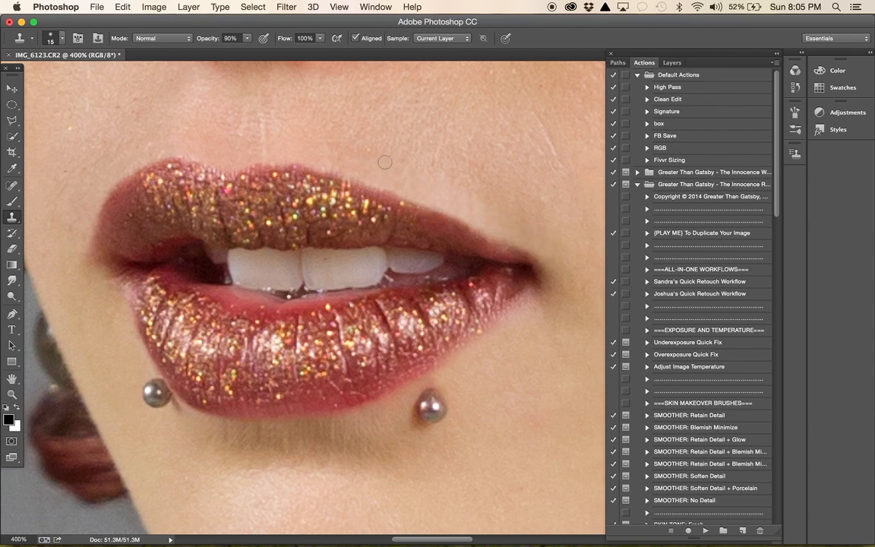
- Clone out the fine lines on the skin above the upper lip and on the cheek beside the mouth
{"action": "mouse_move", "coordinate": [267, 150]}
{"action": "left_mouse_down"}
{"action": "mouse_move", "coordinate": [262, 106]}
{"action": "mouse_move", "coordinate": [283, 139]}
{"action": "mouse_move", "coordinate": [284, 128]}
{"action": "mouse_move", "coordinate": [263, 142]}
{"action": "mouse_move", "coordinate": [253, 109]}
{"action": "mouse_move", "coordinate": [250, 134]}
{"action": "mouse_move", "coordinate": [247, 99]}
{"action": "mouse_move", "coordinate": [222, 126]}
{"action": "left_mouse_up"}
{"action": "left_click_drag", "start_coordinate": [531, 114], "coordinate": [566, 187]}
{"action": "left_click", "coordinate": [494, 107], "text": "alt"}
{"action": "left_click_drag", "start_coordinate": [538, 119], "coordinate": [564, 177]}
- Review the portrait zoomed out, from the retouched lips up to the hair and hair accessories
{"action": "key", "text": "super+minus"}
{"action": "key", "text": "super+minus"}
{"action": "key", "text": "super+minus"}
{"action": "key", "text": "super+minus"}
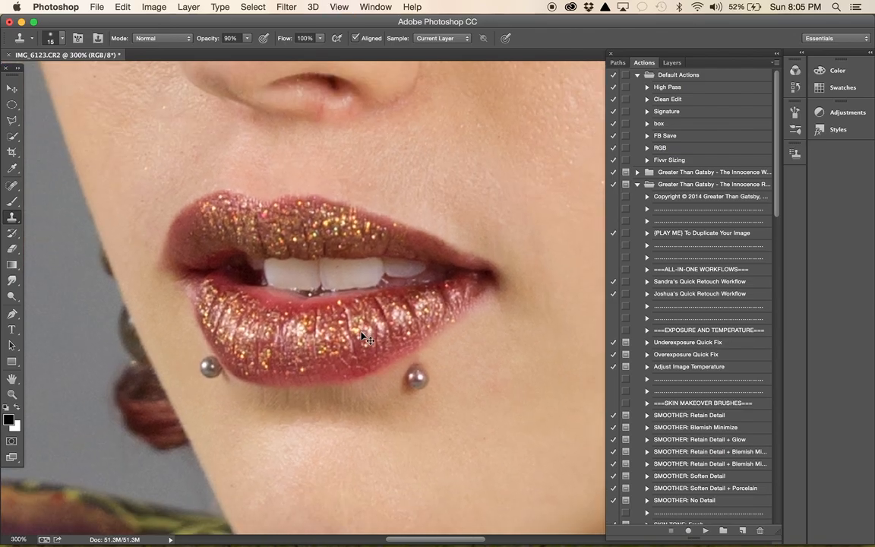
{"action": "key", "text": "super+minus"}
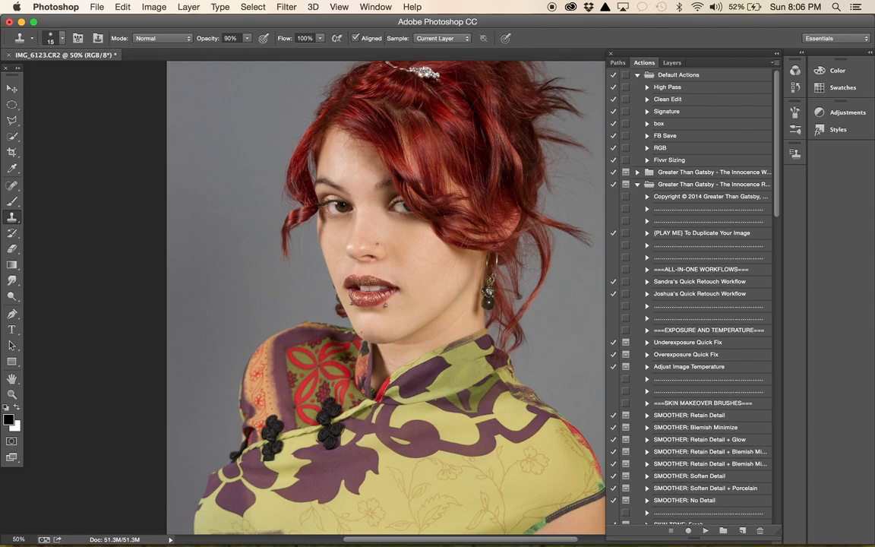
{"action": "key", "text": "super+plus"}
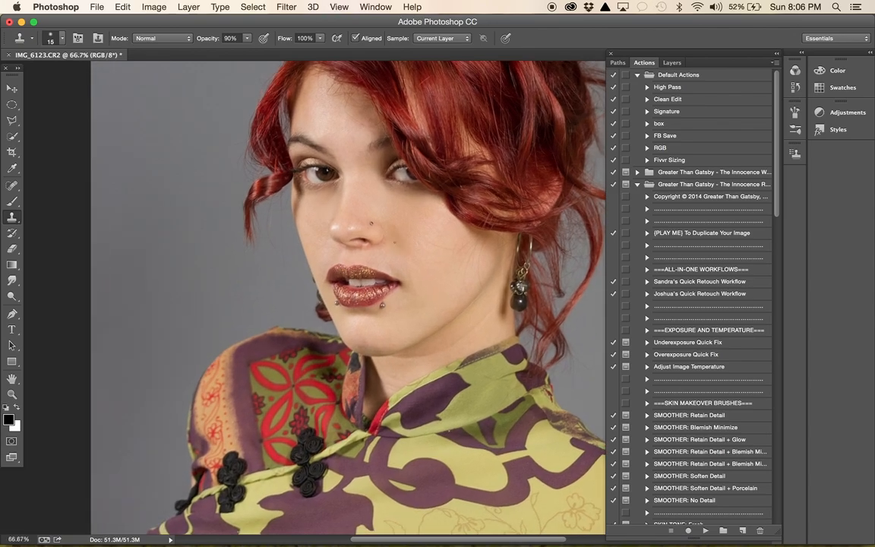
{"action": "scroll", "coordinate": [394, 242], "scroll_direction": "up", "scroll_amount": 3}
{"action": "scroll", "coordinate": [395, 243], "scroll_direction": "right", "scroll_amount": 4}
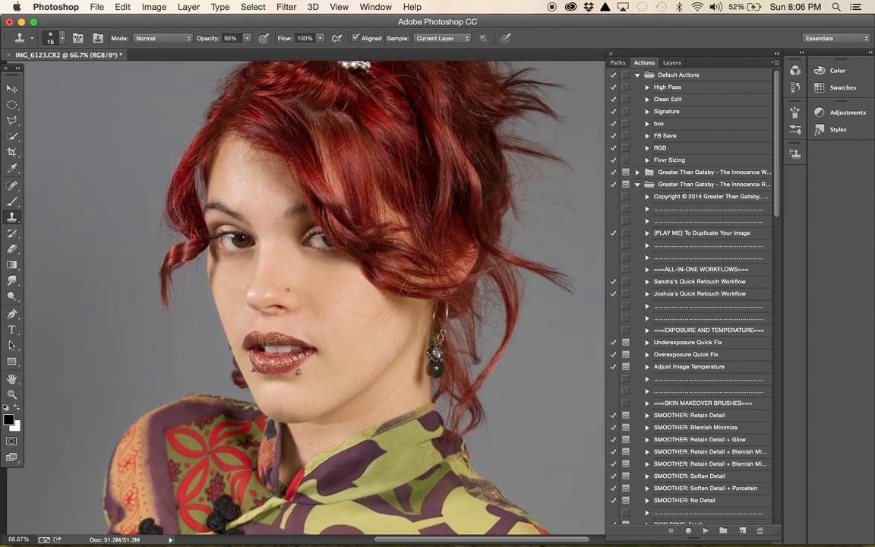
{"action": "scroll", "coordinate": [394, 243], "scroll_direction": "left", "scroll_amount": 2}
{"action": "scroll", "coordinate": [291, 270], "scroll_direction": "up", "scroll_amount": 3}
{"action": "scroll", "coordinate": [291, 271], "scroll_direction": "right", "scroll_amount": 2}
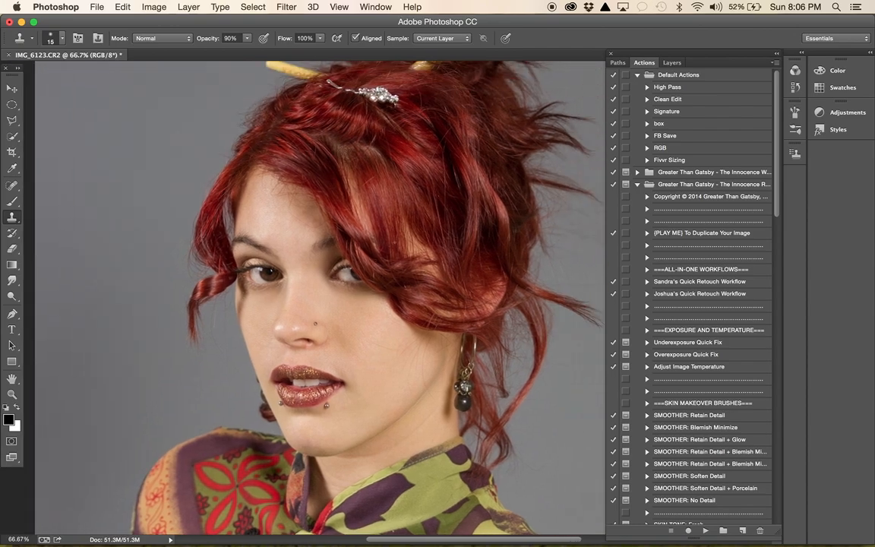
{"action": "scroll", "coordinate": [291, 270], "scroll_direction": "up", "scroll_amount": 6}
{"action": "scroll", "coordinate": [291, 270], "scroll_direction": "right", "scroll_amount": 2}
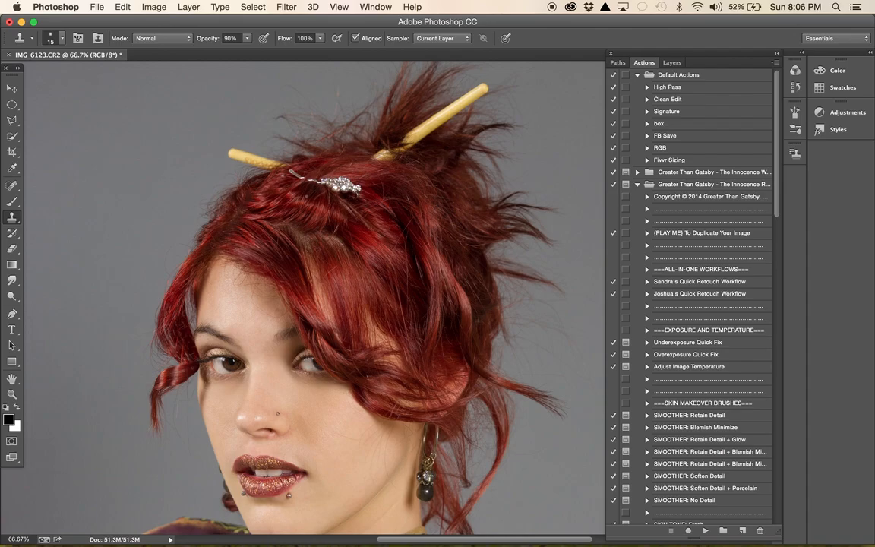
- Clone red hair over the exposed wire beside the jewelled hair clip with the Clone Stamp at size 60
{"action": "key", "text": "super+plus"}
{"action": "key", "text": "super+plus"}
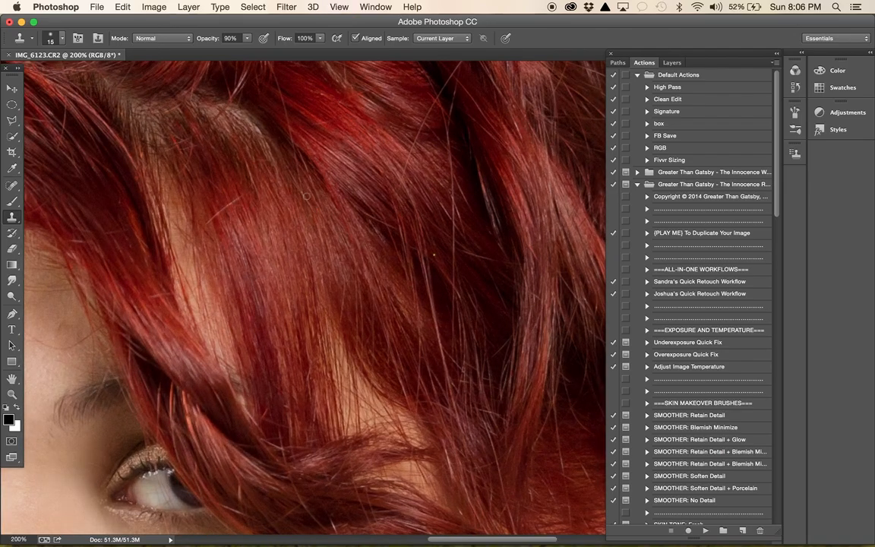
{"action": "scroll", "coordinate": [307, 196], "scroll_direction": "up", "scroll_amount": 12}
{"action": "scroll", "coordinate": [307, 196], "scroll_direction": "left", "scroll_amount": 7}
{"action": "scroll", "coordinate": [306, 196], "scroll_direction": "up", "scroll_amount": 5}
{"action": "scroll", "coordinate": [307, 196], "scroll_direction": "left", "scroll_amount": 6}
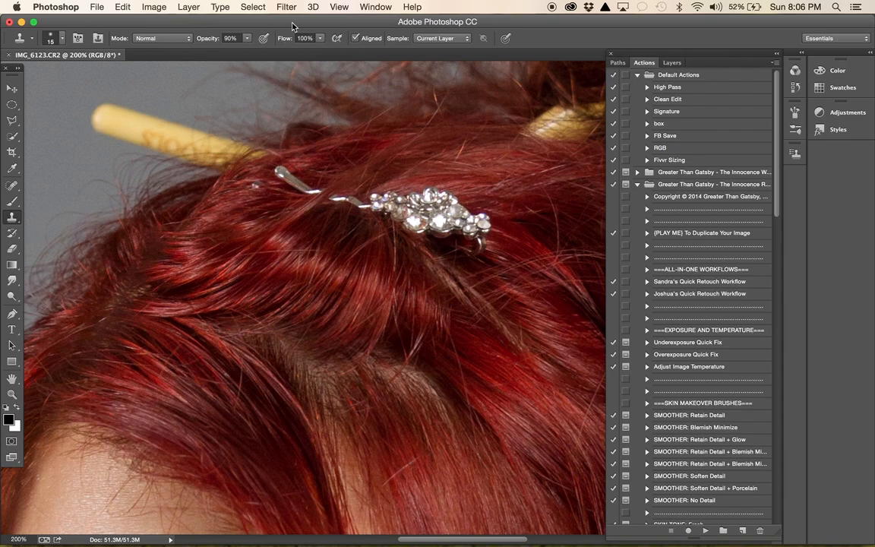
{"action": "key", "text": "bracketright"}
{"action": "key", "text": "bracketright"}
{"action": "key", "text": "bracketright"}
{"action": "left_click", "coordinate": [323, 227], "text": "alt"}
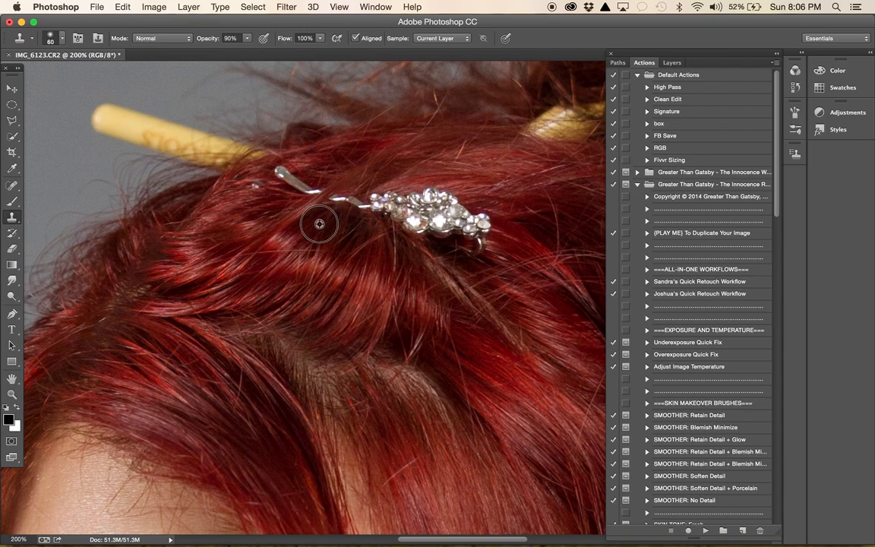
{"action": "mouse_move", "coordinate": [337, 208]}
{"action": "left_mouse_down"}
{"action": "mouse_move", "coordinate": [336, 200]}
{"action": "mouse_move", "coordinate": [350, 201]}
{"action": "mouse_move", "coordinate": [357, 222]}
{"action": "left_mouse_up"}
{"action": "left_click", "coordinate": [356, 215], "text": "alt"}
{"action": "left_click", "coordinate": [346, 250], "text": "alt"}
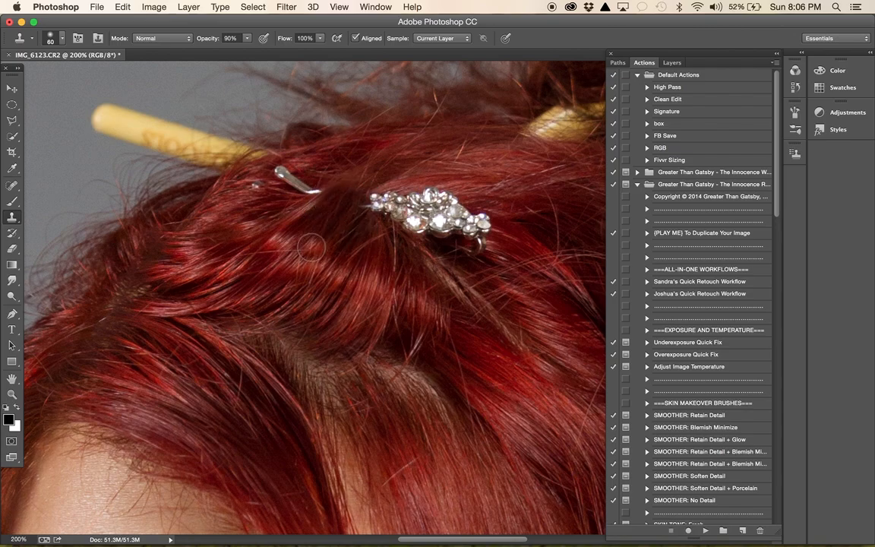
- Clone hair over the small silver spot just below the shorter yellow hair stick
{"action": "left_click", "coordinate": [268, 208], "text": "alt"}
{"action": "left_click", "coordinate": [268, 189]}
{"action": "left_click", "coordinate": [257, 186]}
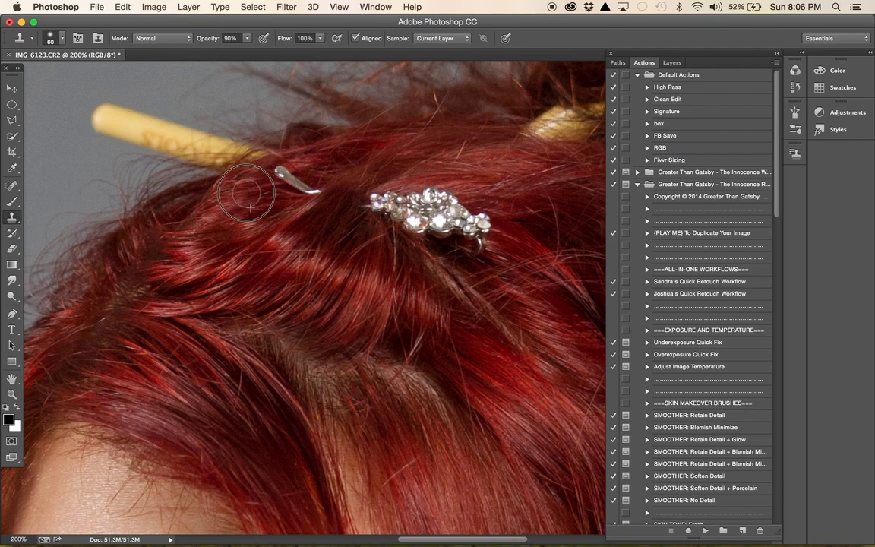
- Clone hair over the remaining silver hairpin end between the jewelled clip and the shorter hair stick
{"action": "left_click", "coordinate": [311, 164], "text": "alt"}
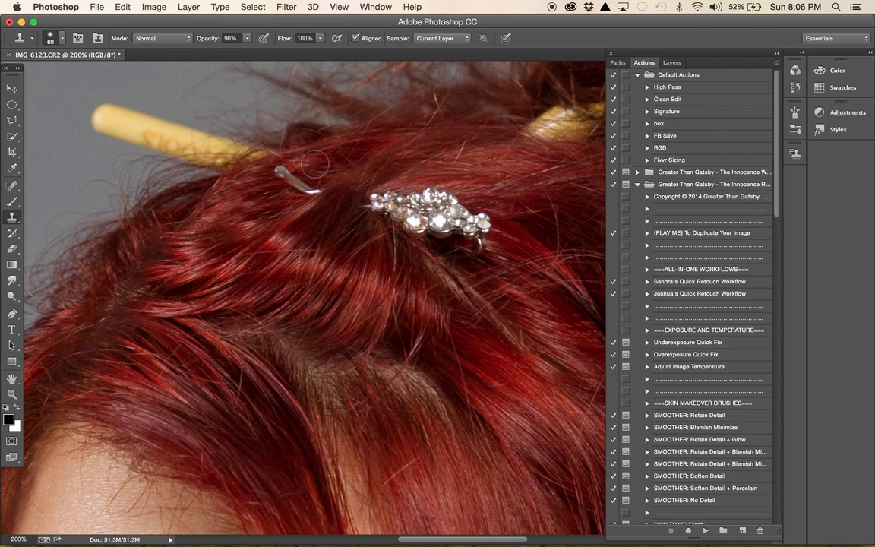
{"action": "left_click", "coordinate": [303, 180]}
{"action": "left_click", "coordinate": [307, 189]}
{"action": "left_click", "coordinate": [315, 181], "text": "alt"}
{"action": "left_click", "coordinate": [310, 185]}
{"action": "left_click", "coordinate": [278, 174]}
{"action": "key", "text": "super+z"}
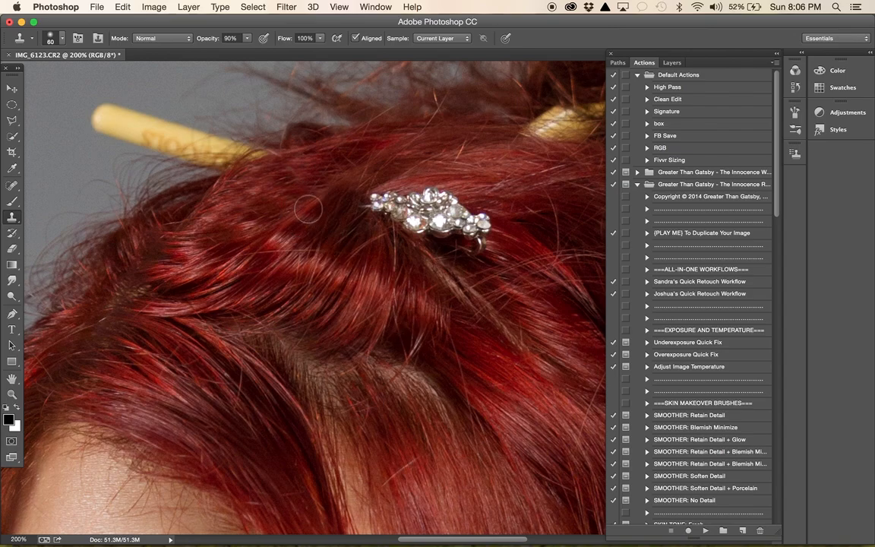
- Check the hair around the jewelled clip and the whole portrait at 33.3% zoom for remaining flaws
{"action": "scroll", "coordinate": [346, 314], "scroll_direction": "right", "scroll_amount": 2}
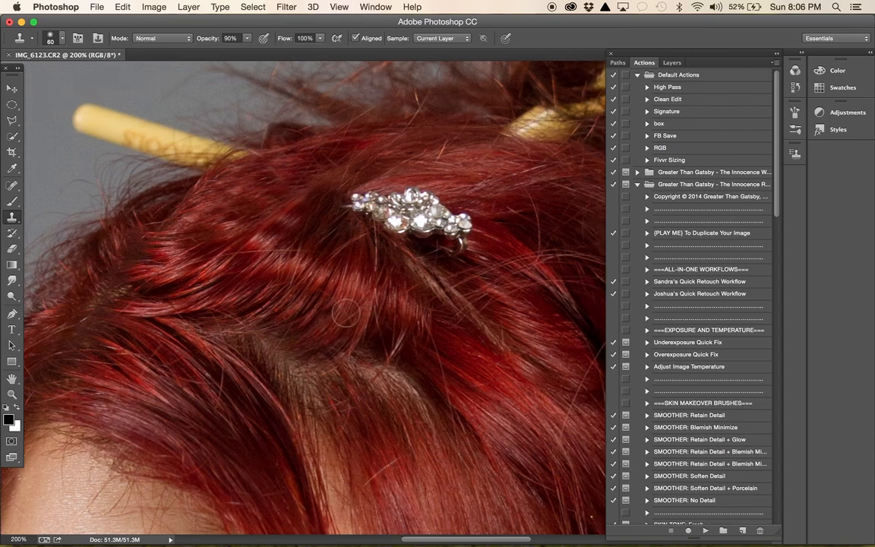
{"action": "scroll", "coordinate": [345, 313], "scroll_direction": "right", "scroll_amount": 5}
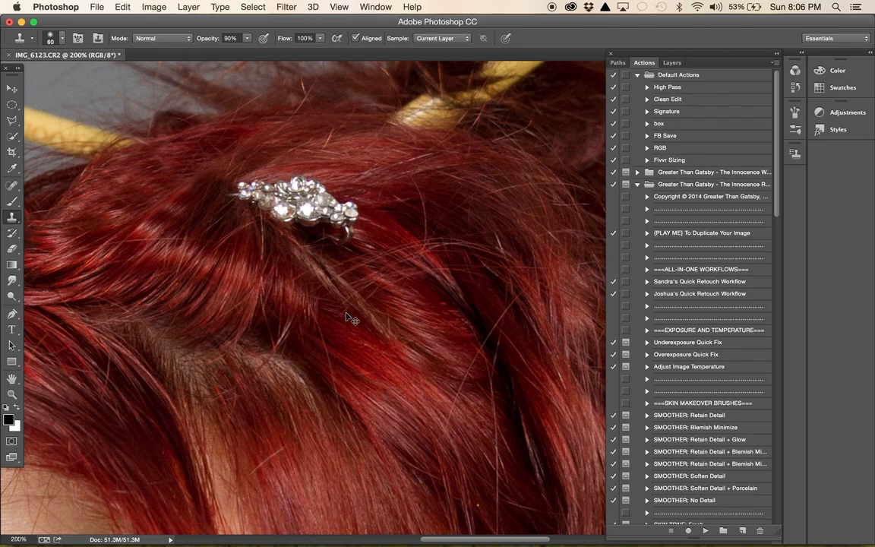
{"action": "key", "text": "super+minus"}
{"action": "key", "text": "super+minus"}
{"action": "key", "text": "super+minus"}
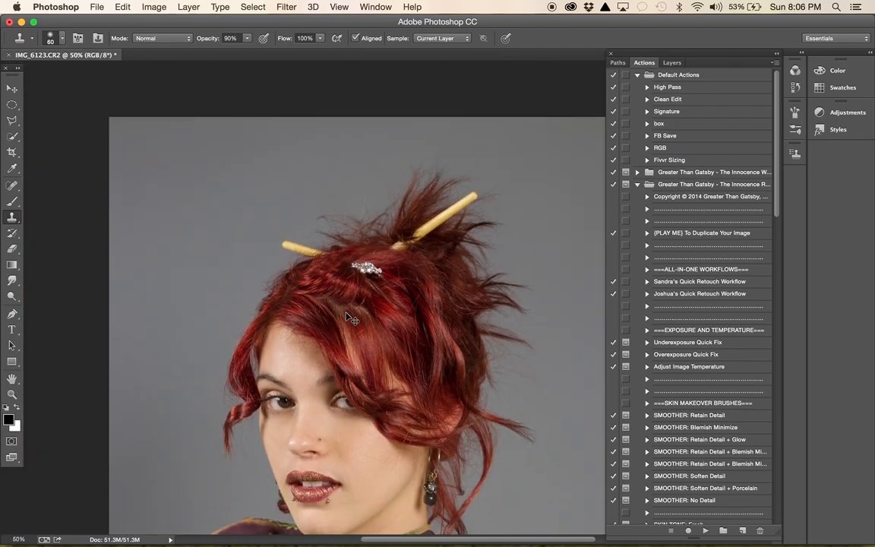
{"action": "key", "text": "super+minus"}
{"action": "scroll", "coordinate": [342, 304], "scroll_direction": "down", "scroll_amount": 5}
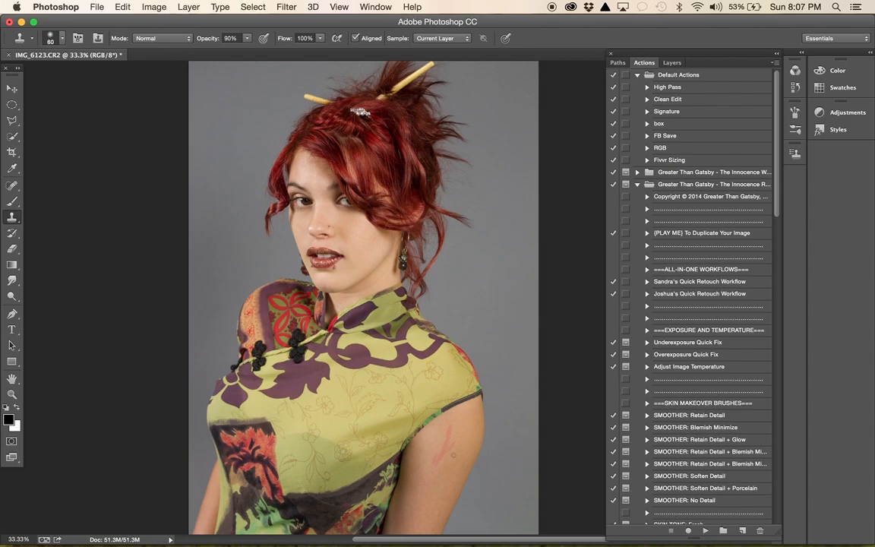
- Clone clean skin over the red scratch on the upper arm with the Clone Stamp at size 100
{"action": "key", "text": "super+plus"}
{"action": "key", "text": "super+plus"}
{"action": "scroll", "coordinate": [451, 453], "scroll_direction": "down", "scroll_amount": 8}
{"action": "scroll", "coordinate": [451, 453], "scroll_direction": "right", "scroll_amount": 4}
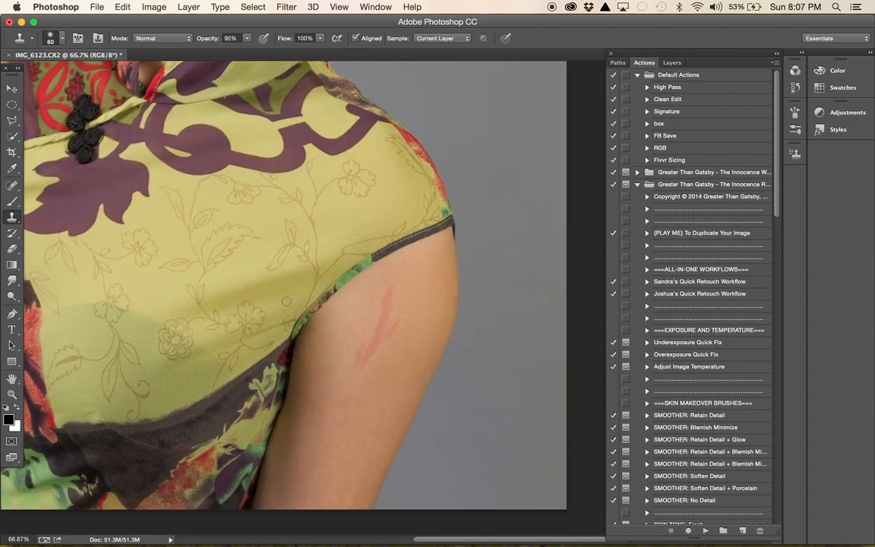
{"action": "left_click", "coordinate": [341, 310], "text": "alt"}
{"action": "mouse_move", "coordinate": [359, 312]}
{"action": "left_mouse_down"}
{"action": "mouse_move", "coordinate": [359, 364]}
{"action": "mouse_move", "coordinate": [397, 320]}
{"action": "mouse_move", "coordinate": [384, 317]}
{"action": "mouse_move", "coordinate": [392, 280]}
{"action": "mouse_move", "coordinate": [374, 344]}
{"action": "mouse_move", "coordinate": [358, 334]}
{"action": "mouse_move", "coordinate": [375, 293]}
{"action": "mouse_move", "coordinate": [376, 333]}
{"action": "left_mouse_up"}
{"action": "left_click", "coordinate": [383, 369], "text": "alt"}
{"action": "key", "text": "super+z"}
{"action": "key", "text": "super+z"}
- Run the "SMOOTHER: Retain Detail + Glow" action and continue past its instructions
{"action": "scroll", "coordinate": [251, 213], "scroll_direction": "up", "scroll_amount": 15}
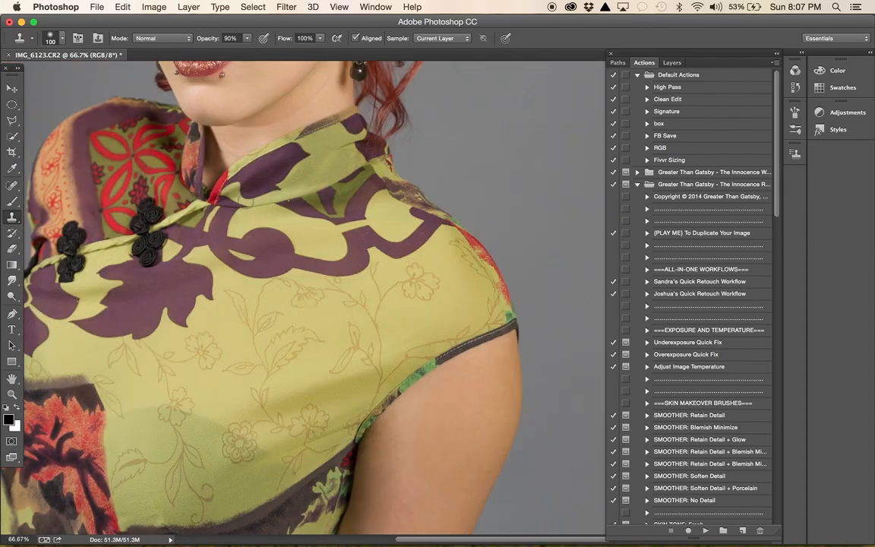
{"action": "scroll", "coordinate": [246, 201], "scroll_direction": "right", "scroll_amount": 3}
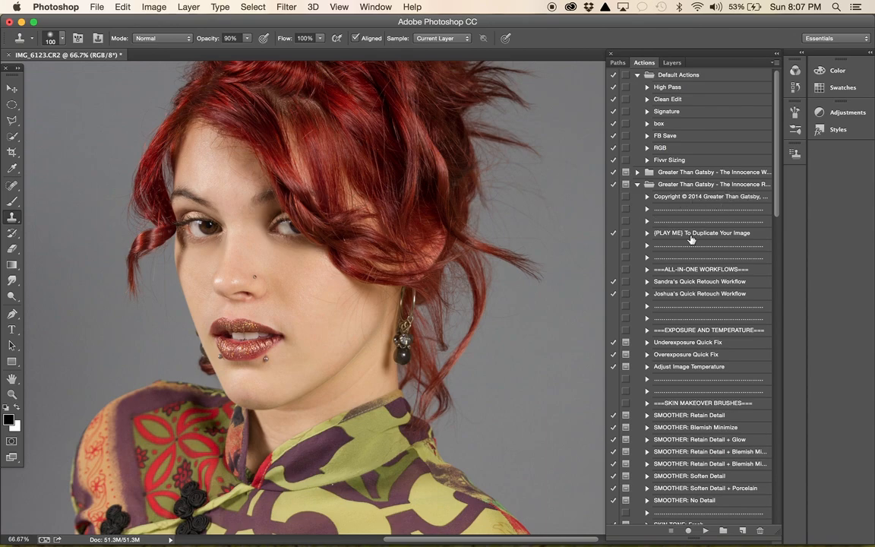
{"action": "scroll", "coordinate": [692, 239], "scroll_direction": "down", "scroll_amount": 10}
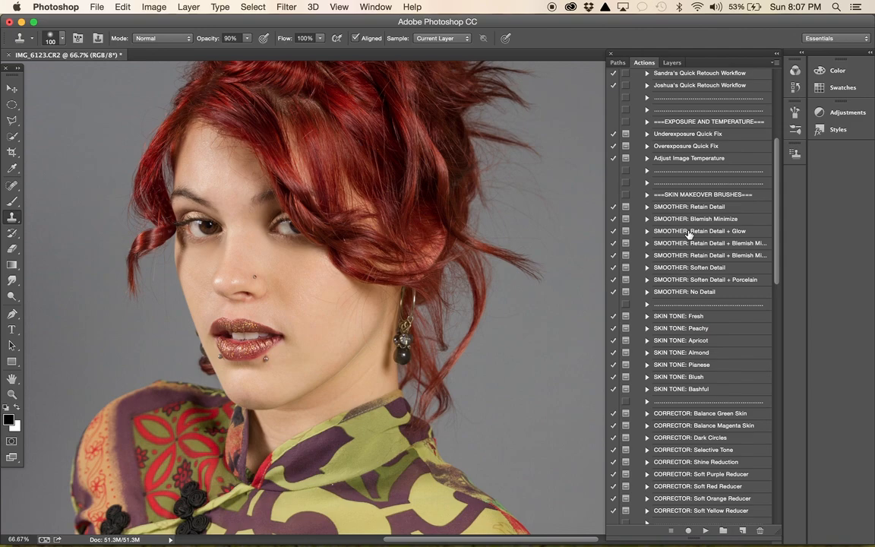
{"action": "left_click", "coordinate": [689, 232]}
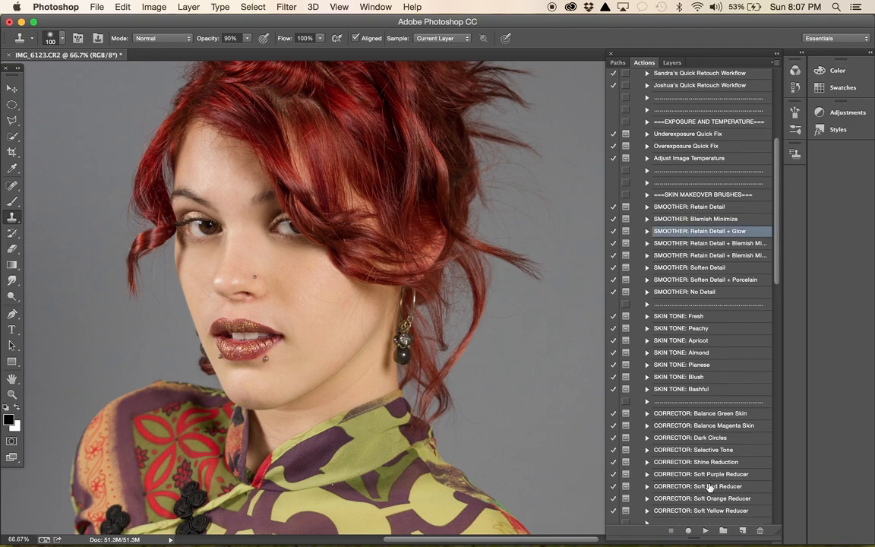
{"action": "left_click", "coordinate": [706, 531]}
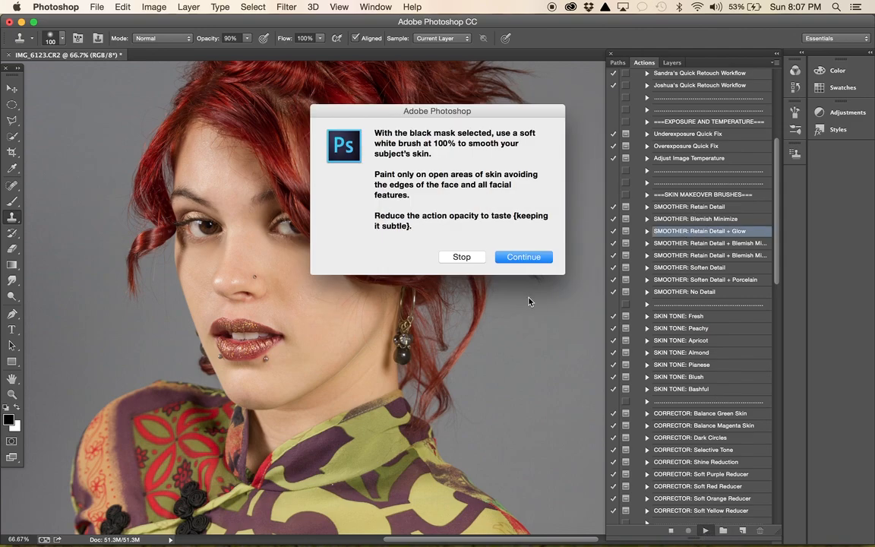
{"action": "left_click", "coordinate": [525, 257]}
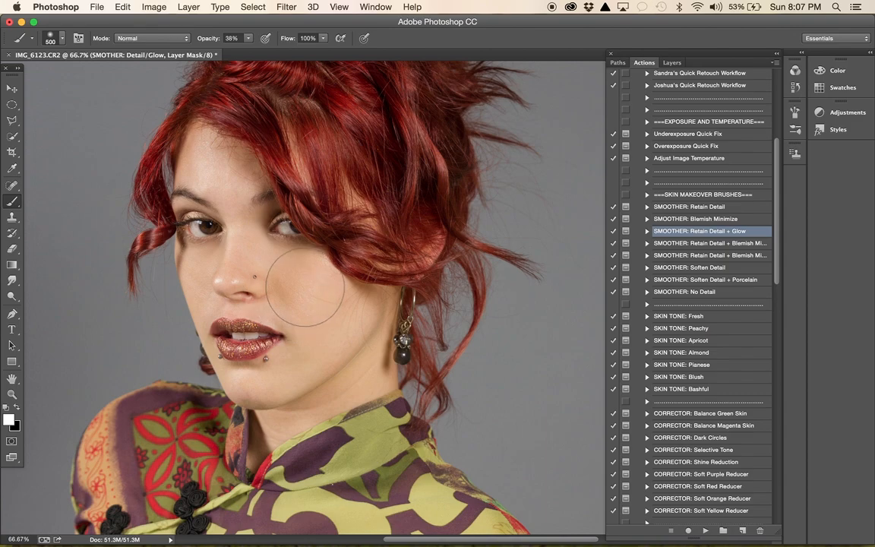
- Paint the smoothing effect onto the facial skin through the mask with a soft white brush, size 200, at 65% opacity
{"action": "key", "text": "bracketleft"}
{"action": "key", "text": "bracketleft"}
{"action": "key", "text": "bracketleft"}
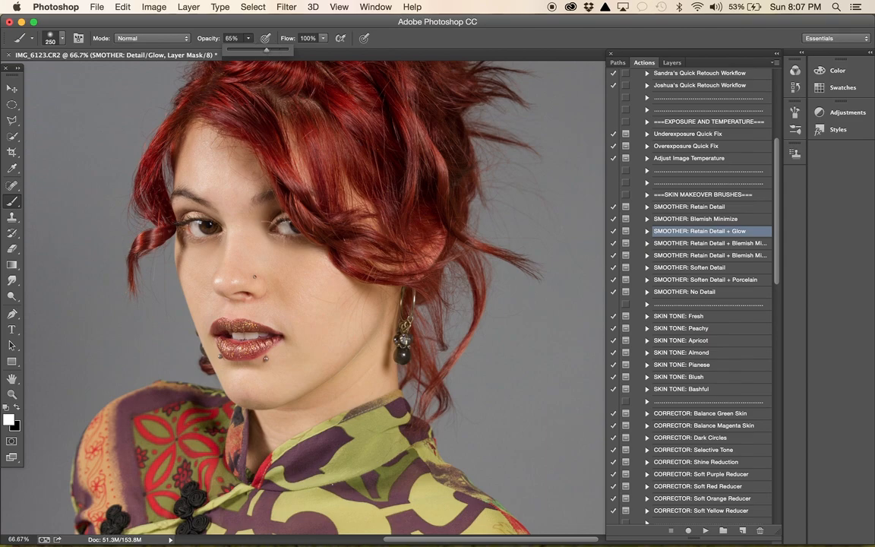
{"action": "key", "text": "bracketleft"}
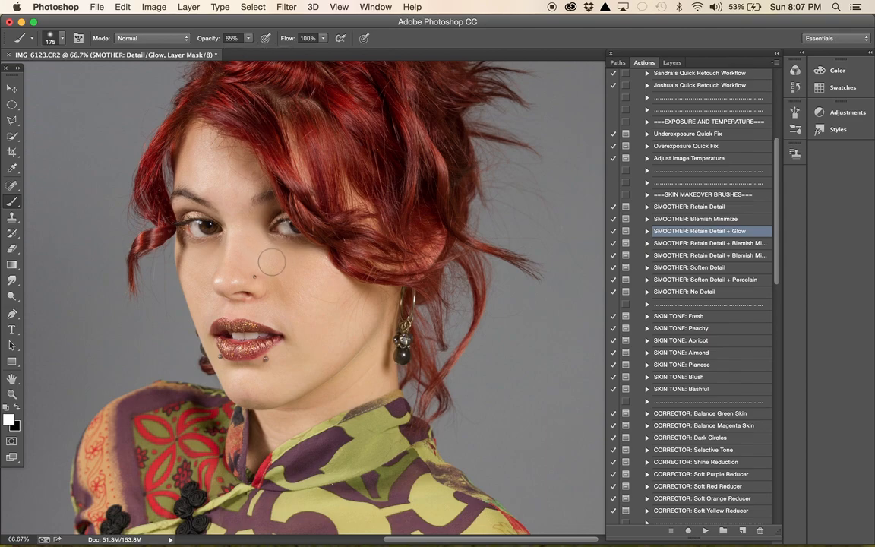
{"action": "key", "text": "bracketright"}
{"action": "mouse_move", "coordinate": [272, 262]}
{"action": "left_mouse_down"}
{"action": "mouse_move", "coordinate": [252, 245]}
{"action": "mouse_move", "coordinate": [297, 270]}
{"action": "mouse_move", "coordinate": [313, 262]}
{"action": "mouse_move", "coordinate": [285, 270]}
{"action": "mouse_move", "coordinate": [285, 294]}
{"action": "mouse_move", "coordinate": [318, 287]}
{"action": "mouse_move", "coordinate": [322, 301]}
{"action": "mouse_move", "coordinate": [348, 293]}
{"action": "mouse_move", "coordinate": [352, 303]}
{"action": "mouse_move", "coordinate": [297, 352]}
{"action": "mouse_move", "coordinate": [285, 381]}
{"action": "mouse_move", "coordinate": [246, 386]}
{"action": "mouse_move", "coordinate": [365, 357]}
{"action": "mouse_move", "coordinate": [339, 384]}
{"action": "mouse_move", "coordinate": [375, 377]}
{"action": "mouse_move", "coordinate": [309, 322]}
{"action": "mouse_move", "coordinate": [249, 298]}
{"action": "mouse_move", "coordinate": [276, 292]}
{"action": "mouse_move", "coordinate": [263, 272]}
{"action": "mouse_move", "coordinate": [209, 258]}
{"action": "mouse_move", "coordinate": [211, 273]}
{"action": "mouse_move", "coordinate": [214, 256]}
{"action": "mouse_move", "coordinate": [189, 249]}
{"action": "mouse_move", "coordinate": [200, 300]}
{"action": "mouse_move", "coordinate": [218, 244]}
{"action": "mouse_move", "coordinate": [219, 197]}
{"action": "mouse_move", "coordinate": [182, 165]}
{"action": "mouse_move", "coordinate": [176, 118]}
{"action": "mouse_move", "coordinate": [204, 148]}
{"action": "mouse_move", "coordinate": [230, 156]}
{"action": "mouse_move", "coordinate": [221, 147]}
{"action": "mouse_move", "coordinate": [195, 128]}
{"action": "mouse_move", "coordinate": [241, 180]}
{"action": "mouse_move", "coordinate": [227, 163]}
{"action": "mouse_move", "coordinate": [216, 176]}
{"action": "mouse_move", "coordinate": [221, 221]}
{"action": "mouse_move", "coordinate": [285, 292]}
{"action": "mouse_move", "coordinate": [254, 304]}
{"action": "mouse_move", "coordinate": [307, 322]}
{"action": "mouse_move", "coordinate": [336, 286]}
{"action": "mouse_move", "coordinate": [312, 274]}
{"action": "mouse_move", "coordinate": [322, 306]}
{"action": "left_mouse_up"}
{"action": "scroll", "coordinate": [323, 306], "scroll_direction": "down", "scroll_amount": 10}
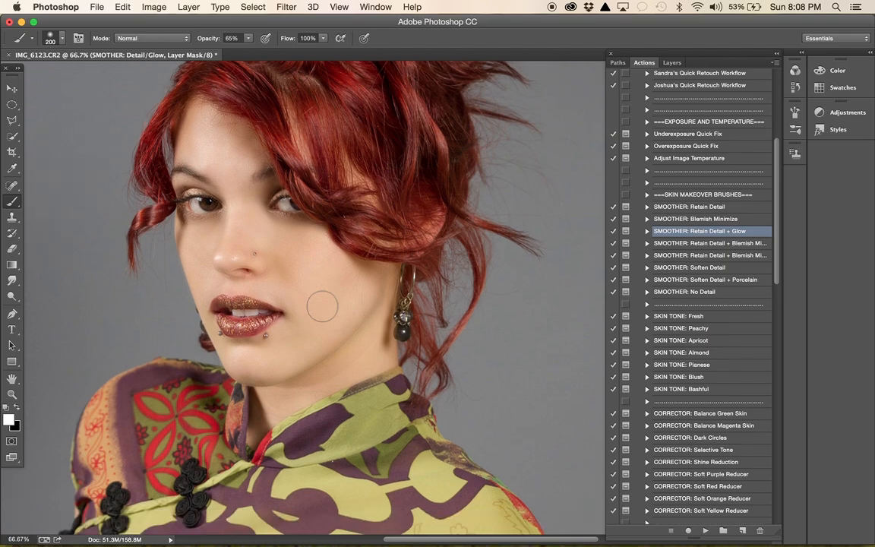
- Paint the smoothing effect over the bare skin of both arms with the brush enlarged to size 600
{"action": "scroll", "coordinate": [322, 307], "scroll_direction": "down", "scroll_amount": 3}
{"action": "scroll", "coordinate": [322, 306], "scroll_direction": "right", "scroll_amount": 2}
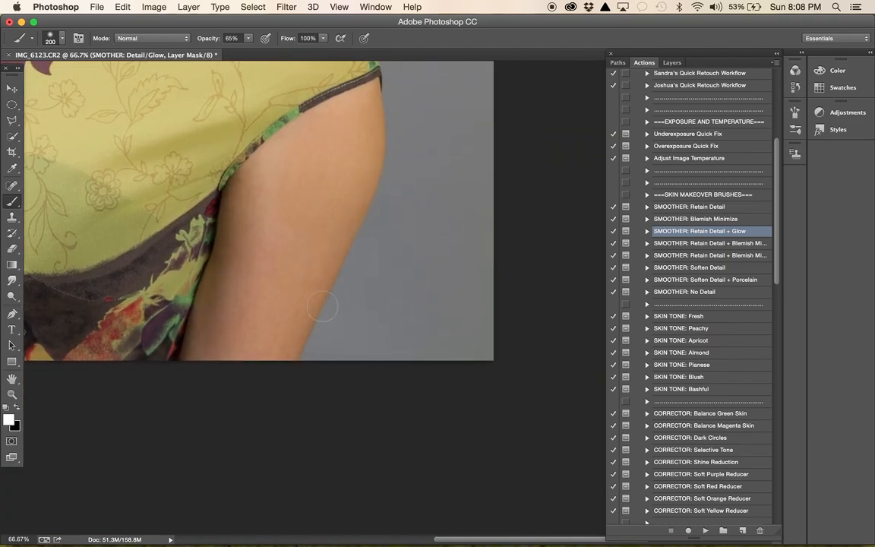
{"action": "key", "text": "bracketright"}
{"action": "key", "text": "bracketright"}
{"action": "key", "text": "bracketright"}
{"action": "key", "text": "bracketright"}
{"action": "key", "text": "bracketright"}
{"action": "scroll", "coordinate": [234, 332], "scroll_direction": "up", "scroll_amount": 10}
{"action": "scroll", "coordinate": [235, 332], "scroll_direction": "left", "scroll_amount": 5}
{"action": "scroll", "coordinate": [254, 329], "scroll_direction": "down", "scroll_amount": 3}
{"action": "scroll", "coordinate": [255, 329], "scroll_direction": "right", "scroll_amount": 3}
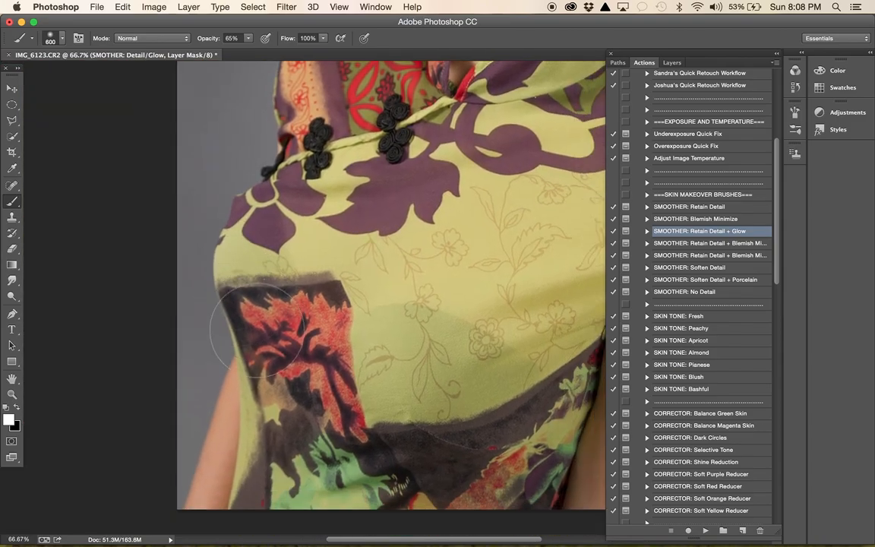
- Touch up the smoothing on the cheek below the hair-covered eye with the brush at size 200
{"action": "scroll", "coordinate": [257, 333], "scroll_direction": "up", "scroll_amount": 10}
{"action": "scroll", "coordinate": [257, 332], "scroll_direction": "right", "scroll_amount": 4}
{"action": "scroll", "coordinate": [243, 332], "scroll_direction": "left", "scroll_amount": 2}
{"action": "key", "text": "bracketleft"}
{"action": "key", "text": "bracketleft"}
{"action": "key", "text": "bracketleft"}
{"action": "key", "text": "bracketleft"}
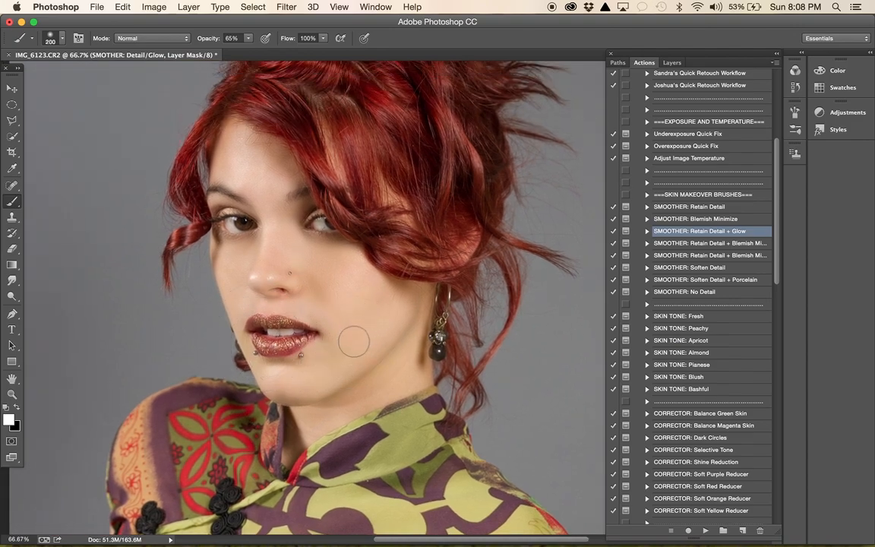
{"action": "mouse_move", "coordinate": [332, 304]}
{"action": "left_mouse_down"}
{"action": "mouse_move", "coordinate": [348, 277]}
{"action": "mouse_move", "coordinate": [353, 333]}
{"action": "mouse_move", "coordinate": [332, 285]}
{"action": "left_mouse_up"}
- Lower the opacity of the "SMOTHER: Detail/Glow" layer group to 50%
{"action": "left_click", "coordinate": [673, 63]}
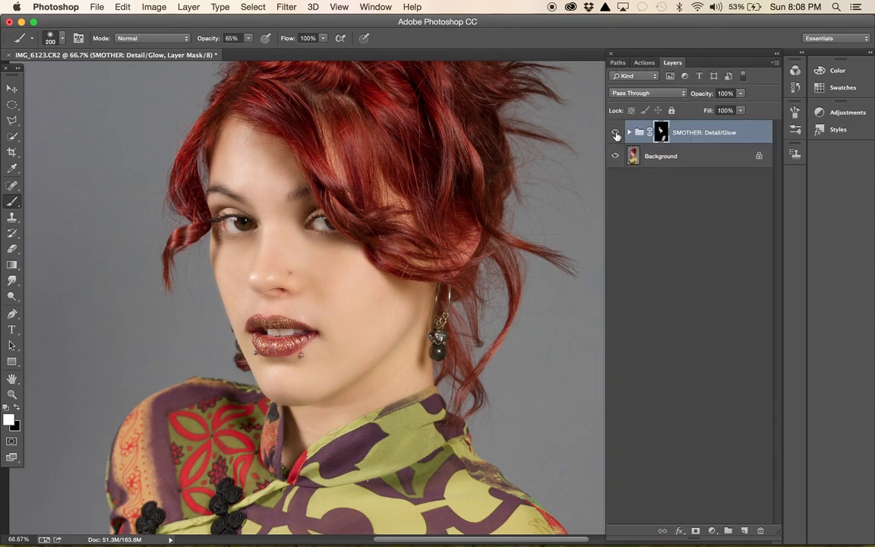
{"action": "left_click", "coordinate": [738, 94]}
{"action": "left_click_drag", "start_coordinate": [743, 110], "coordinate": [718, 111]}
{"action": "left_click_drag", "start_coordinate": [717, 111], "coordinate": [712, 112]}
- Swap the foreground colour to black and reduce the mask brush to size 50
{"action": "key", "text": "x"}
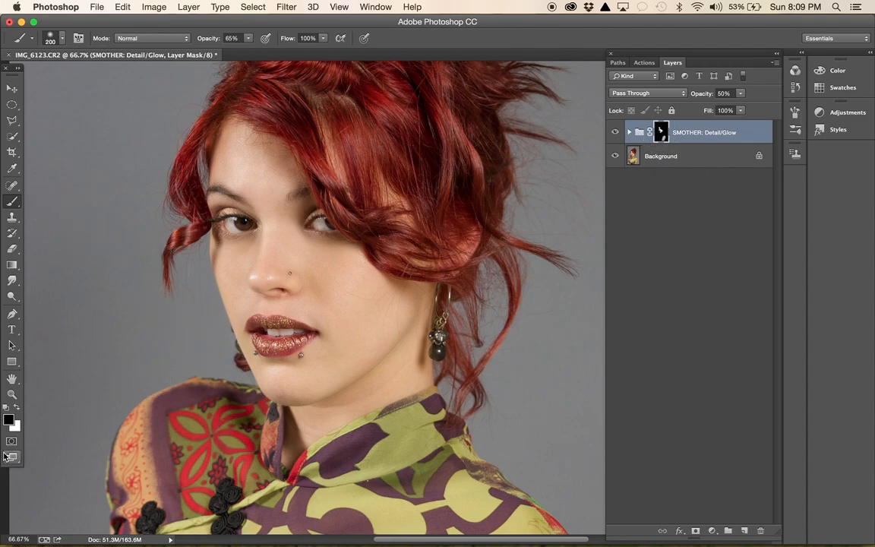
{"action": "key", "text": "x"}
{"action": "key", "text": "x"}
{"action": "key", "text": "x"}
{"action": "key", "text": "x"}
{"action": "key", "text": "x"}
{"action": "key", "text": "x"}
{"action": "key", "text": "bracketleft"}
{"action": "key", "text": "bracketleft"}
{"action": "key", "text": "bracketleft"}
{"action": "key", "text": "bracketleft"}
{"action": "key", "text": "bracketleft"}
- Run the "SKIN TONE: Fresh" action and continue past its instructions
{"action": "left_click", "coordinate": [644, 63]}
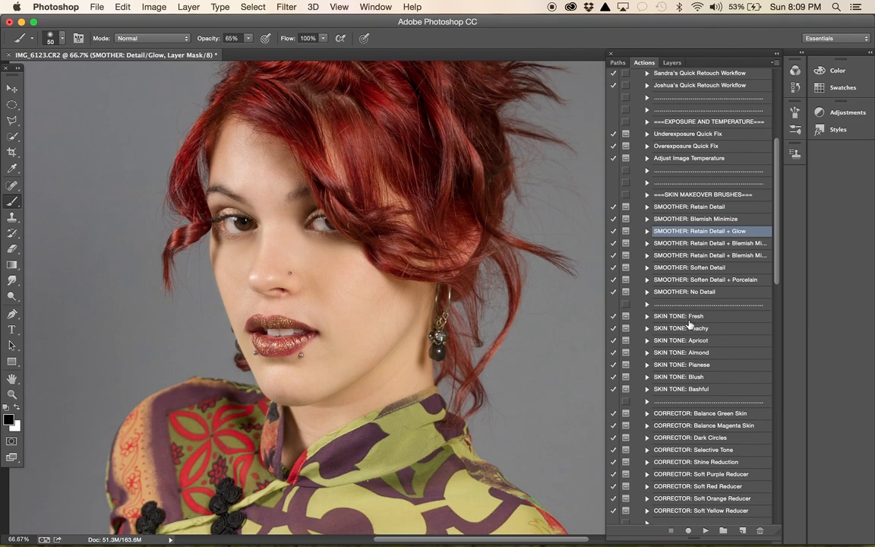
{"action": "scroll", "coordinate": [708, 330], "scroll_direction": "down", "scroll_amount": 5}
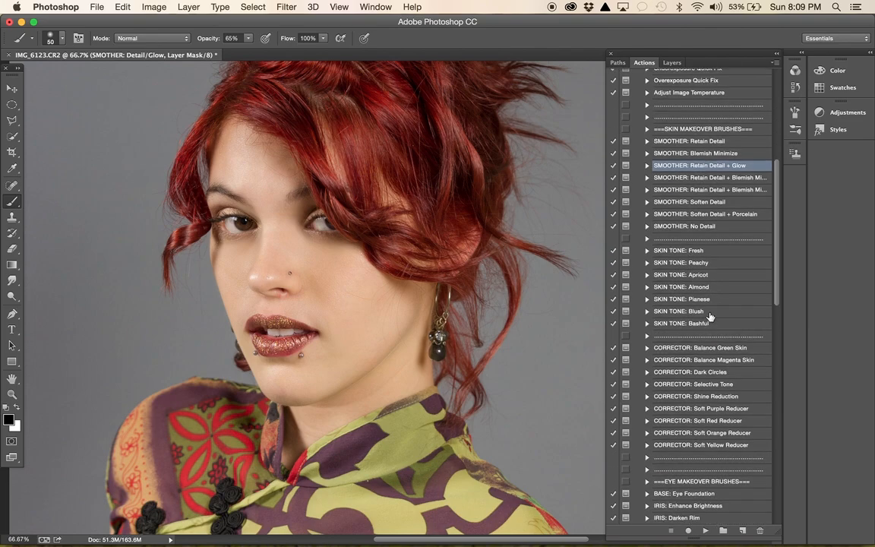
{"action": "left_click", "coordinate": [688, 253]}
{"action": "left_click", "coordinate": [706, 530]}
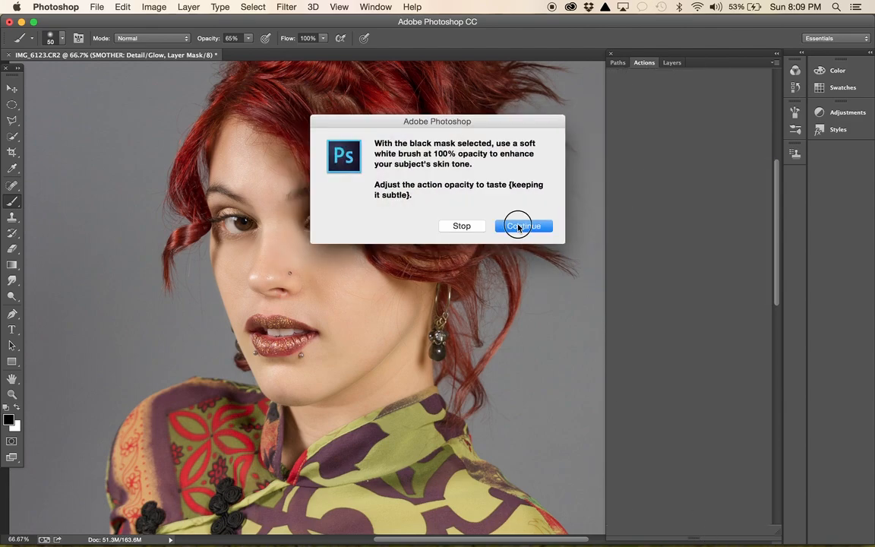
{"action": "left_click", "coordinate": [519, 226]}
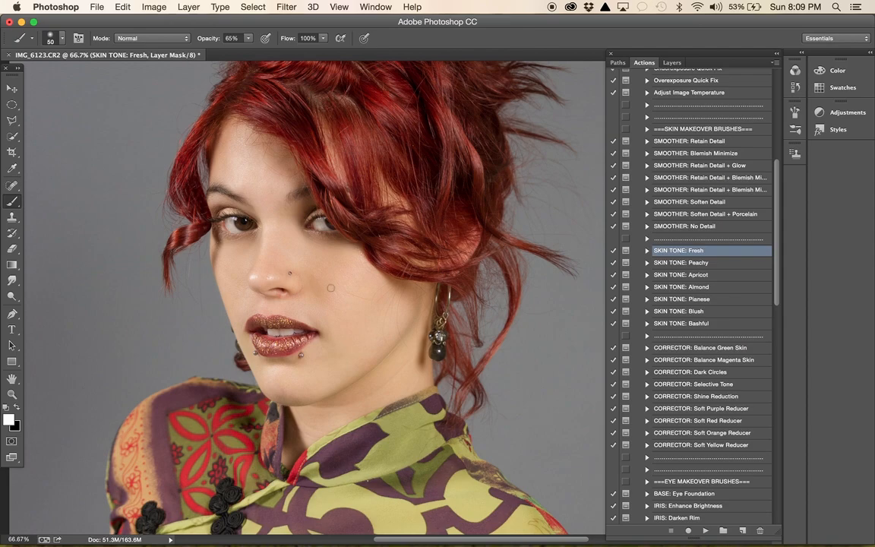
- Paint the fresh skin tone over the face with the white mask brush at size 250
{"action": "key", "text": "bracketright"}
{"action": "key", "text": "bracketright"}
{"action": "key", "text": "bracketright"}
{"action": "key", "text": "bracketright"}
{"action": "key", "text": "bracketright"}
{"action": "key", "text": "bracketright"}
{"action": "key", "text": "bracketright"}
{"action": "mouse_move", "coordinate": [300, 261]}
{"action": "left_mouse_down"}
{"action": "mouse_move", "coordinate": [332, 275]}
{"action": "mouse_move", "coordinate": [345, 314]}
{"action": "mouse_move", "coordinate": [326, 291]}
{"action": "mouse_move", "coordinate": [358, 270]}
{"action": "mouse_move", "coordinate": [383, 314]}
{"action": "mouse_move", "coordinate": [393, 300]}
{"action": "mouse_move", "coordinate": [409, 305]}
{"action": "mouse_move", "coordinate": [335, 396]}
{"action": "mouse_move", "coordinate": [313, 406]}
{"action": "mouse_move", "coordinate": [307, 432]}
{"action": "mouse_move", "coordinate": [378, 390]}
{"action": "mouse_move", "coordinate": [404, 341]}
{"action": "mouse_move", "coordinate": [401, 330]}
{"action": "mouse_move", "coordinate": [293, 390]}
{"action": "mouse_move", "coordinate": [285, 374]}
{"action": "mouse_move", "coordinate": [313, 374]}
{"action": "mouse_move", "coordinate": [351, 300]}
{"action": "mouse_move", "coordinate": [244, 286]}
{"action": "mouse_move", "coordinate": [239, 262]}
{"action": "mouse_move", "coordinate": [286, 240]}
{"action": "mouse_move", "coordinate": [277, 241]}
{"action": "mouse_move", "coordinate": [281, 204]}
{"action": "mouse_move", "coordinate": [227, 173]}
{"action": "mouse_move", "coordinate": [234, 128]}
{"action": "mouse_move", "coordinate": [248, 192]}
{"action": "mouse_move", "coordinate": [241, 157]}
{"action": "mouse_move", "coordinate": [266, 160]}
{"action": "mouse_move", "coordinate": [278, 179]}
{"action": "mouse_move", "coordinate": [266, 151]}
{"action": "mouse_move", "coordinate": [219, 135]}
{"action": "left_mouse_up"}
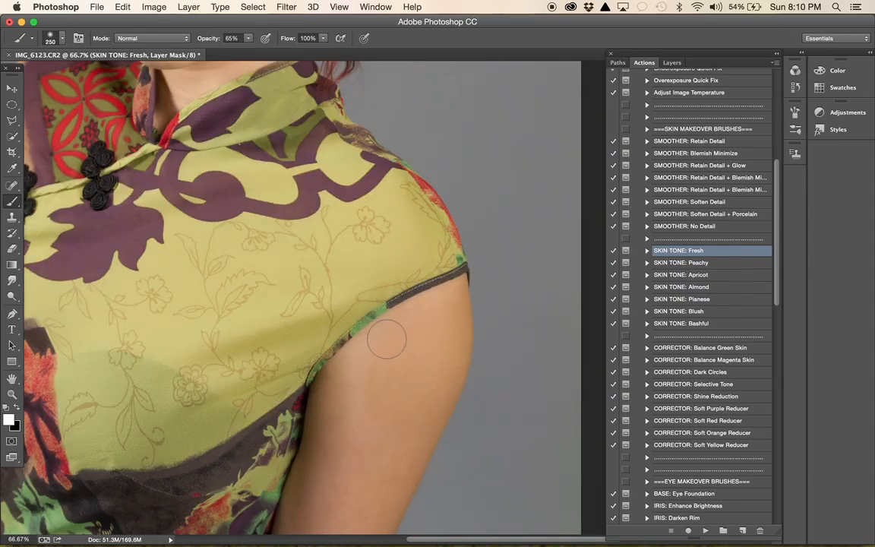
- Paint the fresh skin tone over the arm skin and go over the nose and forehead again
{"action": "scroll", "coordinate": [384, 336], "scroll_direction": "down", "scroll_amount": 5}
{"action": "mouse_move", "coordinate": [245, 204]}
{"action": "left_mouse_down"}
{"action": "mouse_move", "coordinate": [188, 391]}
{"action": "mouse_move", "coordinate": [297, 232]}
{"action": "mouse_move", "coordinate": [270, 325]}
{"action": "mouse_move", "coordinate": [322, 217]}
{"action": "mouse_move", "coordinate": [307, 235]}
{"action": "mouse_move", "coordinate": [332, 161]}
{"action": "mouse_move", "coordinate": [256, 212]}
{"action": "mouse_move", "coordinate": [292, 205]}
{"action": "mouse_move", "coordinate": [250, 190]}
{"action": "mouse_move", "coordinate": [244, 366]}
{"action": "left_mouse_up"}
{"action": "scroll", "coordinate": [251, 313], "scroll_direction": "up", "scroll_amount": 2}
{"action": "scroll", "coordinate": [252, 313], "scroll_direction": "up", "scroll_amount": 12}
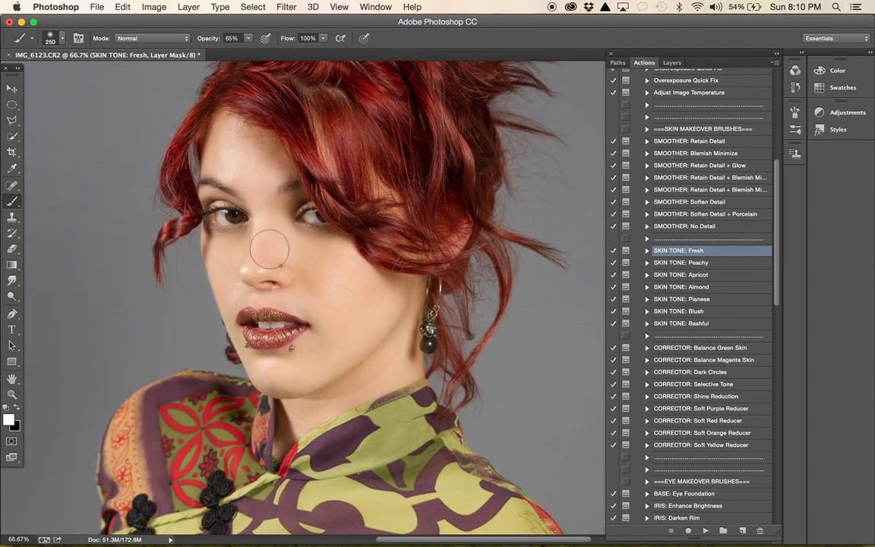
{"action": "left_click_drag", "start_coordinate": [269, 217], "coordinate": [237, 165]}
- Compare the whole portrait at 33.3% zoom with the "SKIN TONE: Fresh" group hidden and shown
{"action": "key", "text": "super+minus"}
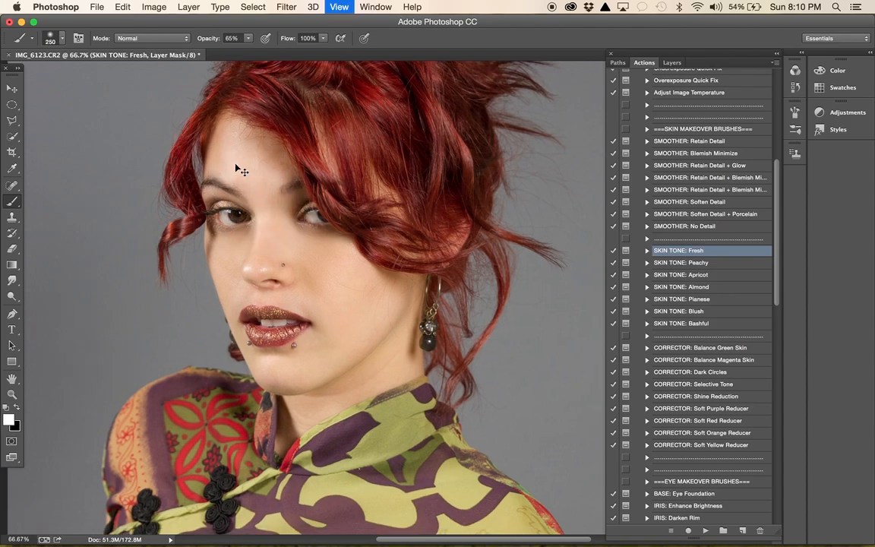
{"action": "key", "text": "super+minus"}
{"action": "scroll", "coordinate": [235, 163], "scroll_direction": "down", "scroll_amount": 5}
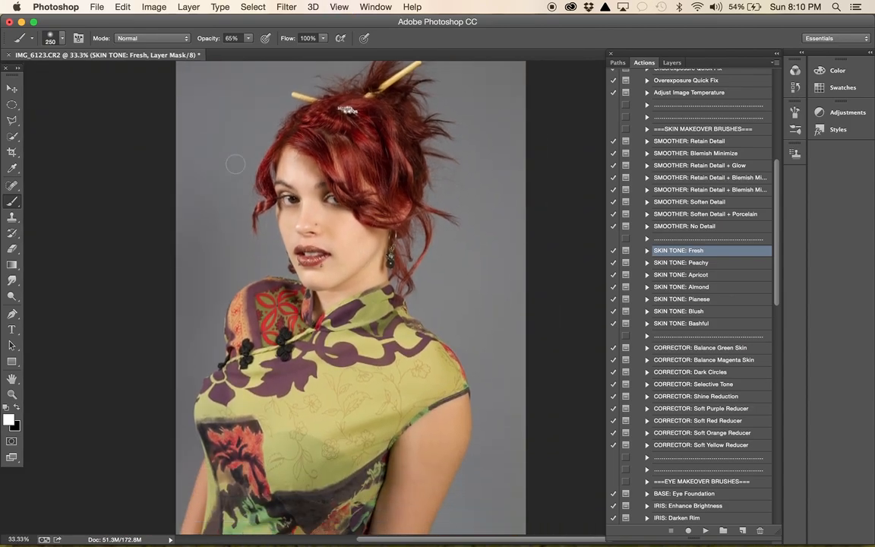
{"action": "scroll", "coordinate": [236, 164], "scroll_direction": "down", "scroll_amount": 3}
{"action": "scroll", "coordinate": [459, 165], "scroll_direction": "up", "scroll_amount": 1}
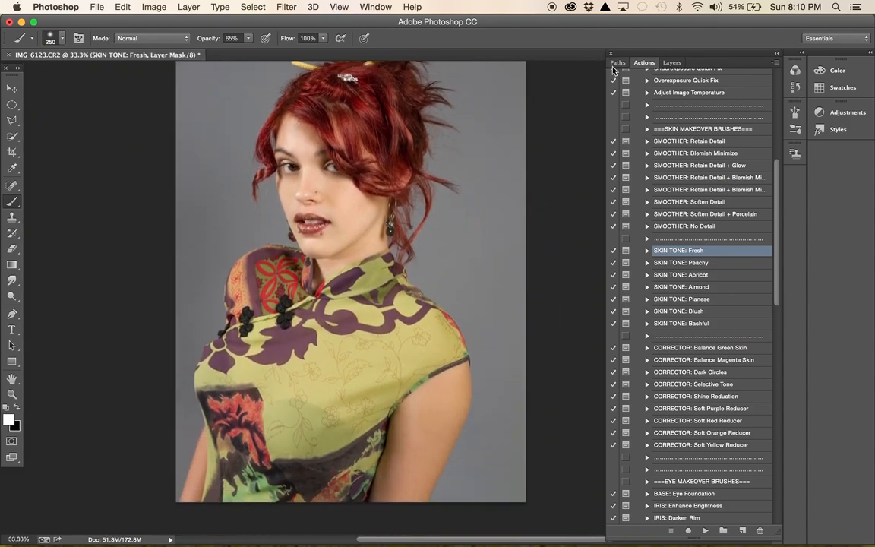
{"action": "left_click", "coordinate": [672, 63]}
{"action": "left_click", "coordinate": [615, 133]}
{"action": "left_click", "coordinate": [615, 134]}
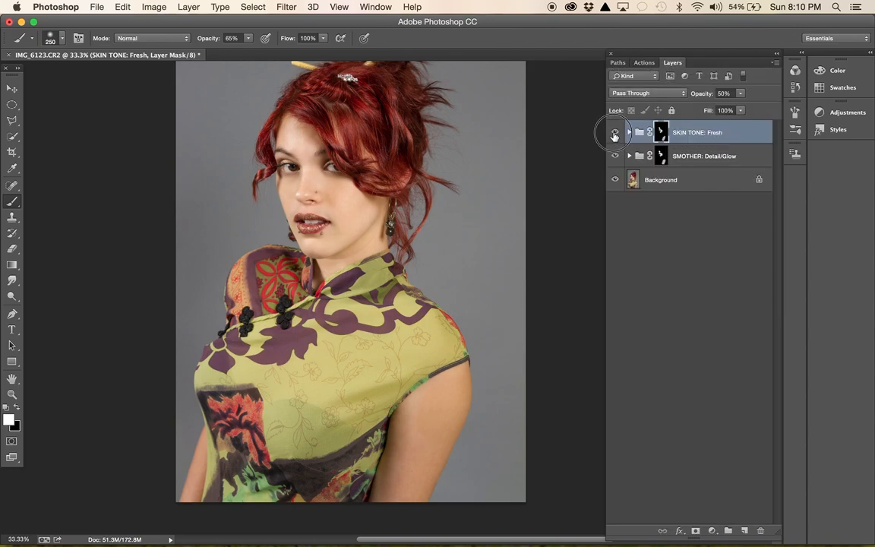
{"action": "left_click", "coordinate": [614, 135]}
{"action": "left_click", "coordinate": [615, 135]}
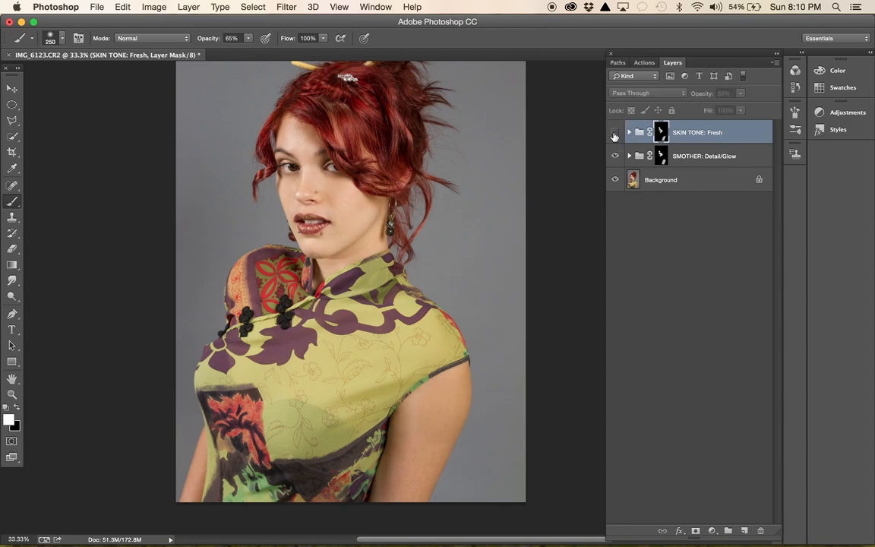
{"action": "left_click", "coordinate": [615, 134]}
{"action": "left_click", "coordinate": [615, 135]}
{"action": "left_click", "coordinate": [614, 134]}
{"action": "left_click", "coordinate": [614, 135]}
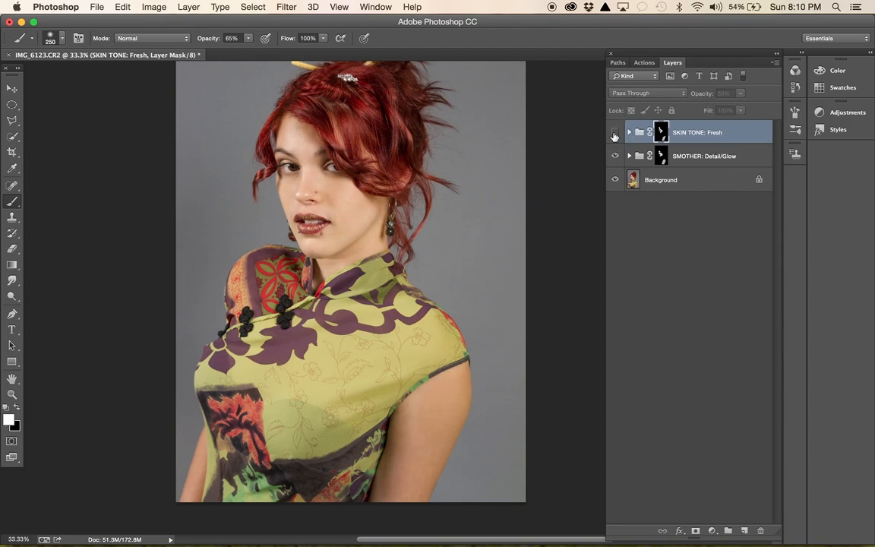
{"action": "left_click", "coordinate": [614, 134]}
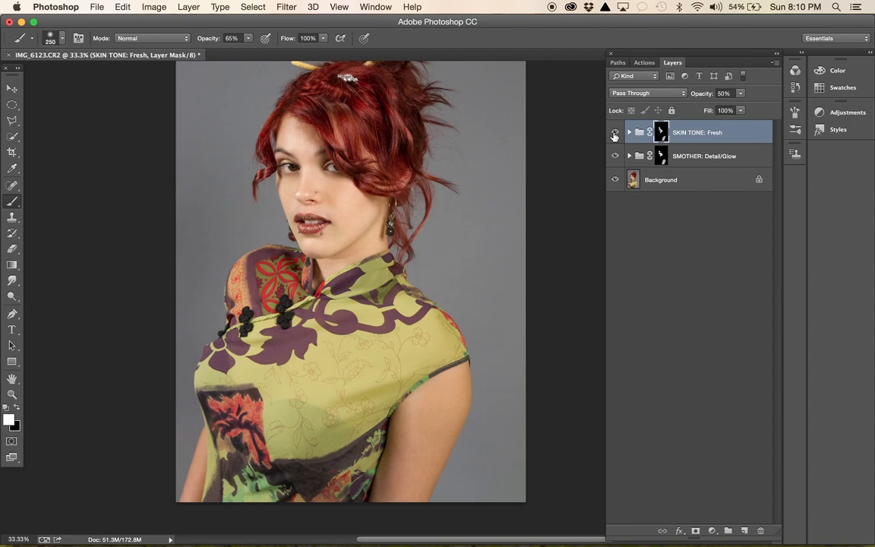
{"action": "left_click", "coordinate": [614, 135]}
{"action": "left_click", "coordinate": [614, 134]}
- Run the "CORRECTOR: Shine Reduction" action on the face and accept its "Desired Skin Tone" layer in Darken mode
{"action": "left_click", "coordinate": [644, 63]}
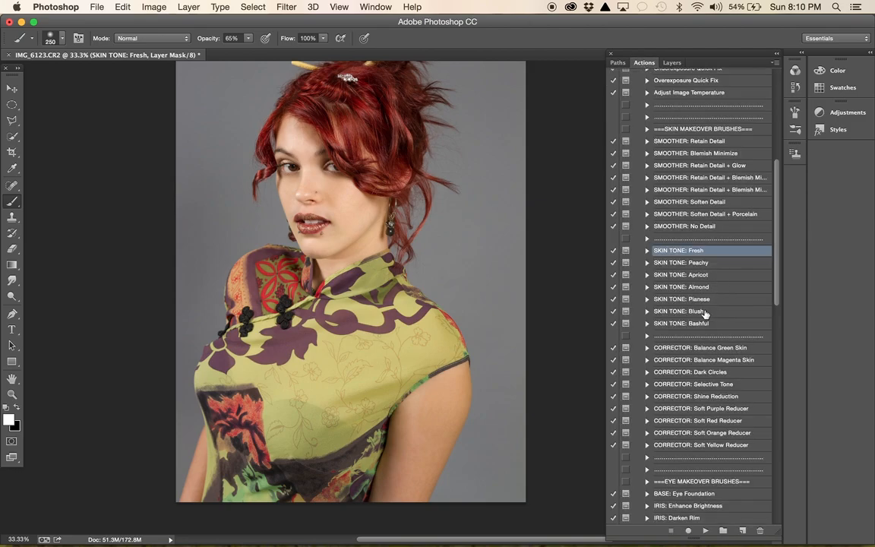
{"action": "scroll", "coordinate": [705, 314], "scroll_direction": "down", "scroll_amount": 4}
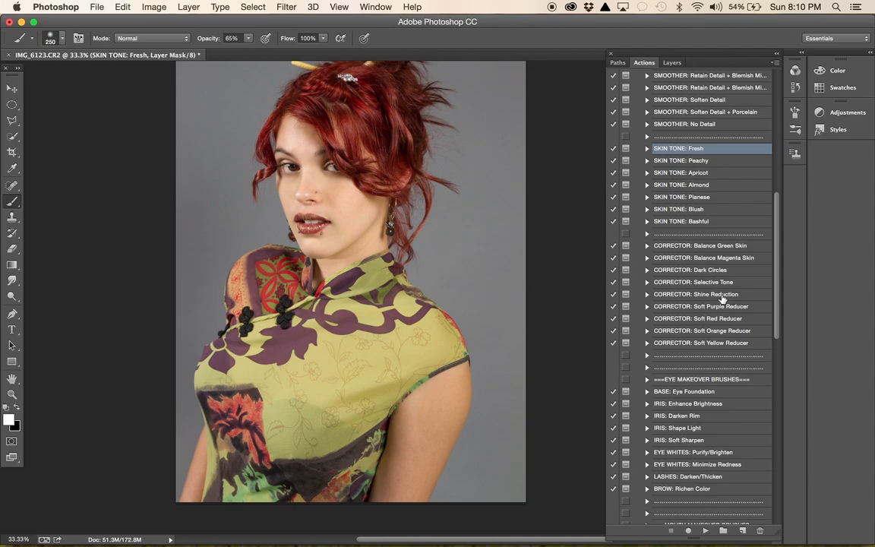
{"action": "key", "text": "super+plus"}
{"action": "key", "text": "super+plus"}
{"action": "key", "text": "super+plus"}
{"action": "key", "text": "super+plus"}
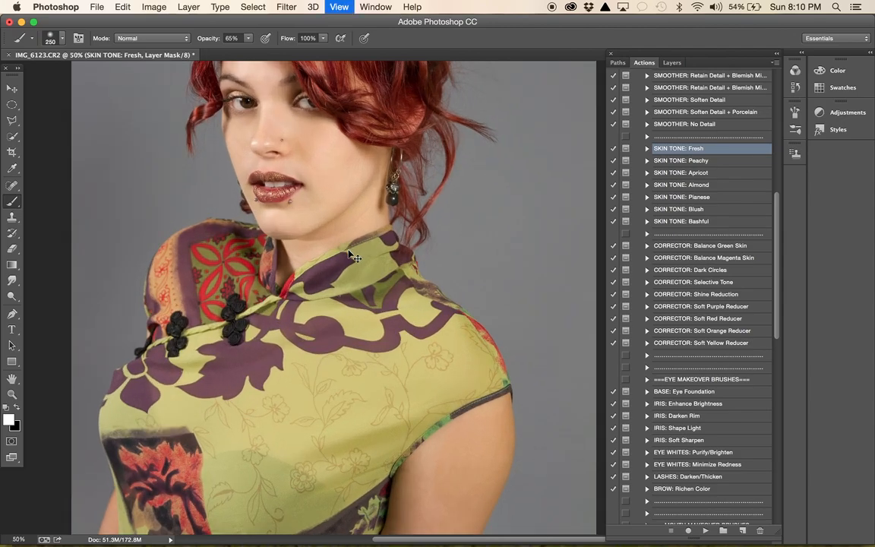
{"action": "scroll", "coordinate": [348, 249], "scroll_direction": "up", "scroll_amount": 15}
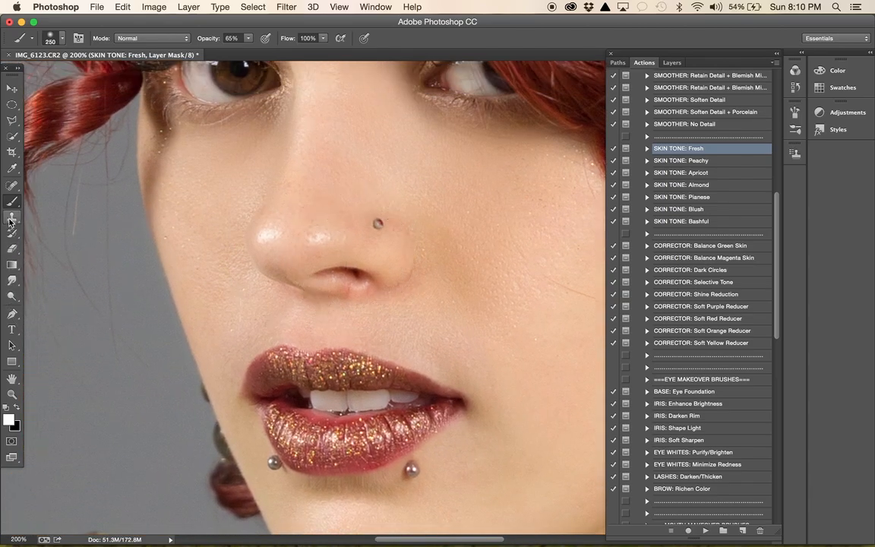
{"action": "left_click", "coordinate": [720, 297]}
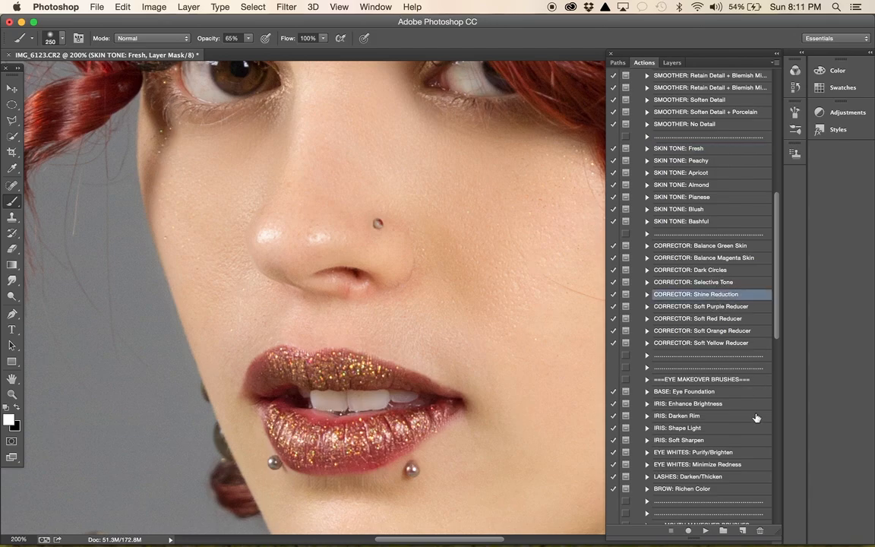
{"action": "left_click", "coordinate": [706, 530]}
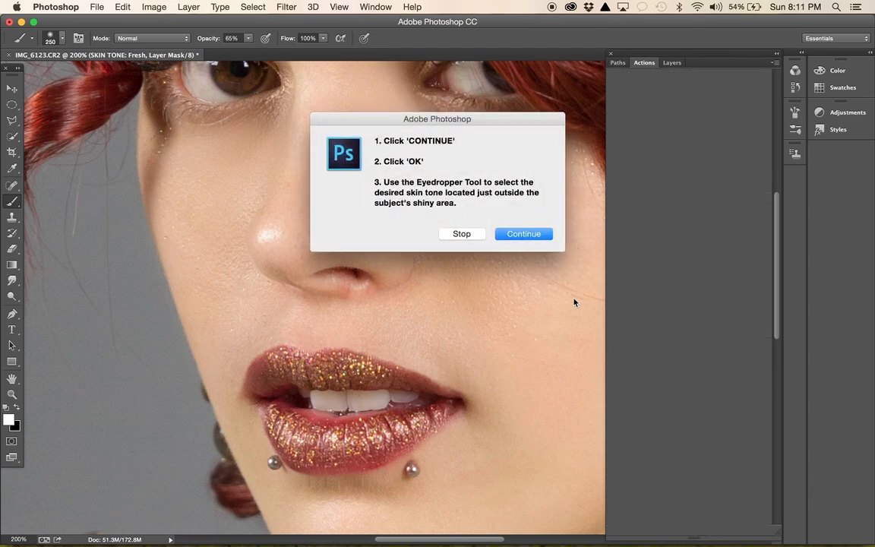
{"action": "left_click", "coordinate": [525, 234]}
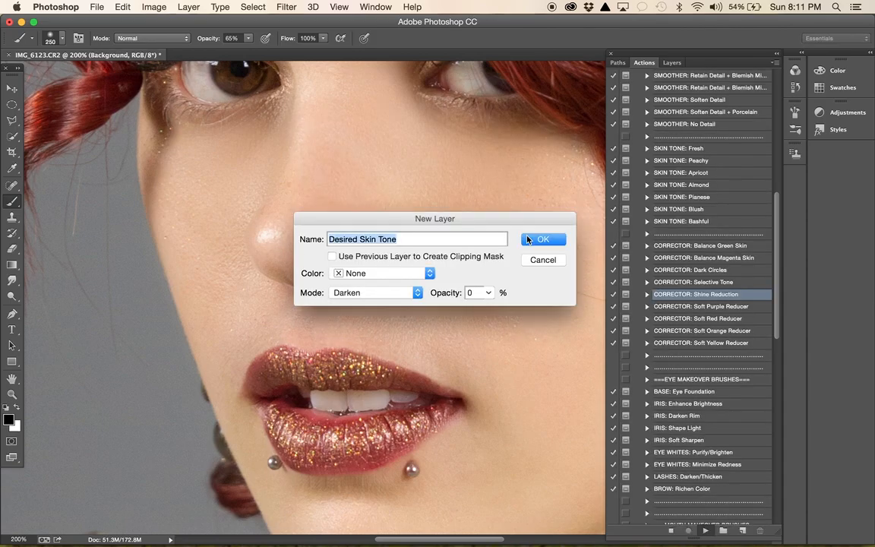
{"action": "left_click", "coordinate": [534, 241]}
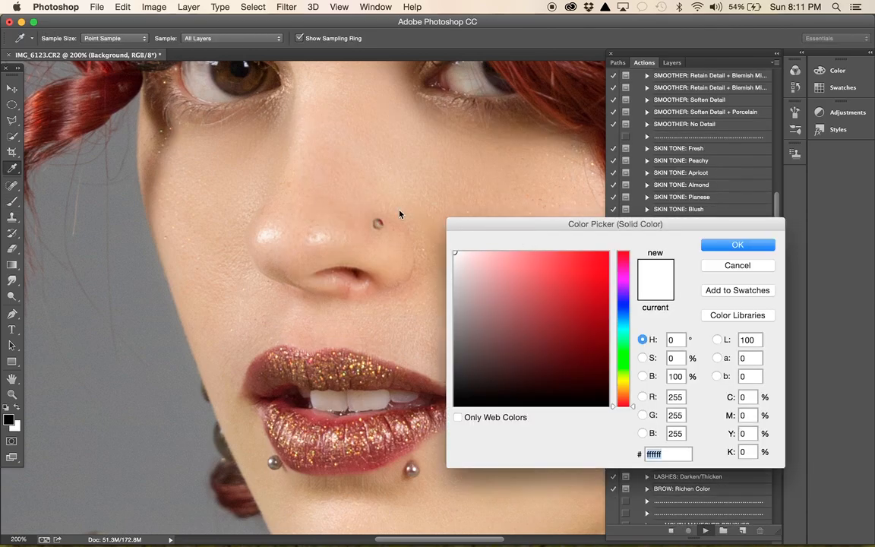
- Sample the skin tone e7c6a9 just outside the nose highlight as the solid colour and continue past the masking instructions
{"action": "left_click", "coordinate": [279, 218]}
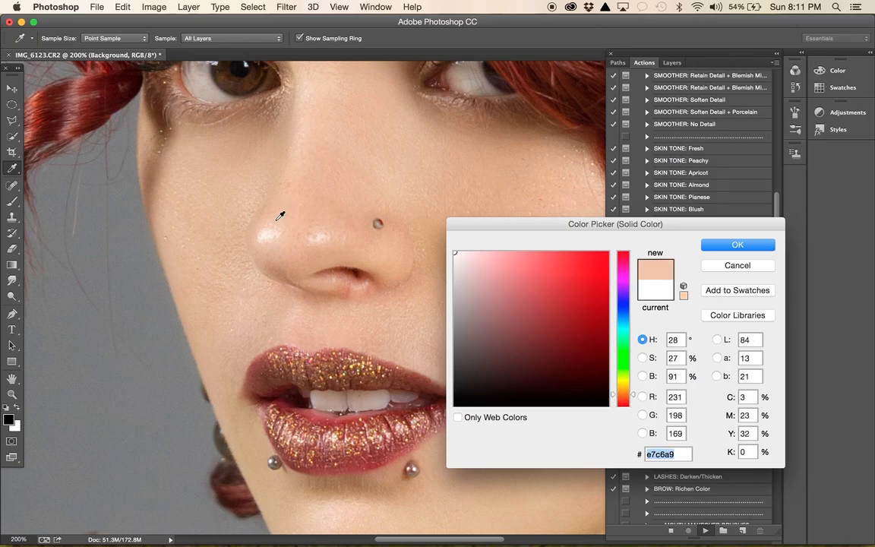
{"action": "left_click", "coordinate": [744, 244]}
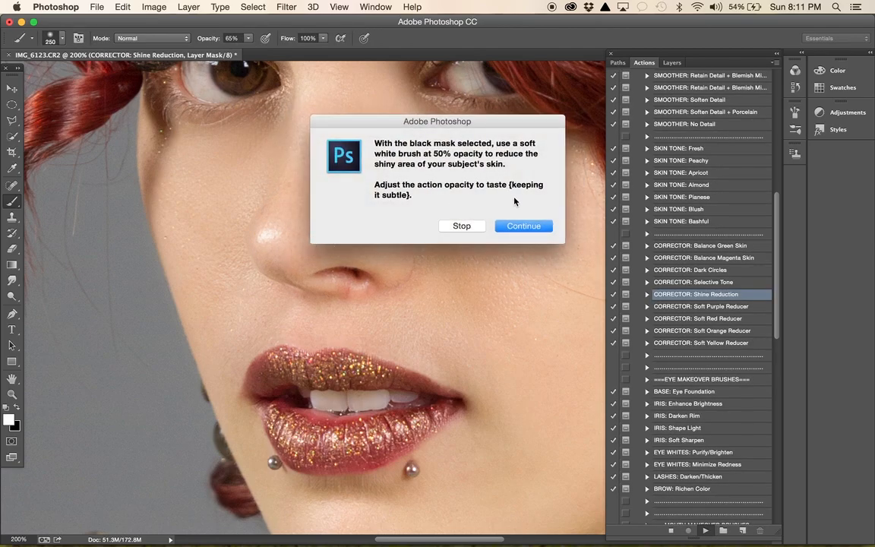
{"action": "left_click", "coordinate": [524, 226]}
- Paint the shine reduction over the highlights on the nose tip and around the nostril with the brush at size 45
{"action": "key", "text": "bracketleft"}
{"action": "key", "text": "bracketleft"}
{"action": "key", "text": "bracketleft"}
{"action": "key", "text": "bracketleft"}
{"action": "key", "text": "bracketleft"}
{"action": "key", "text": "bracketleft"}
{"action": "key", "text": "bracketleft"}
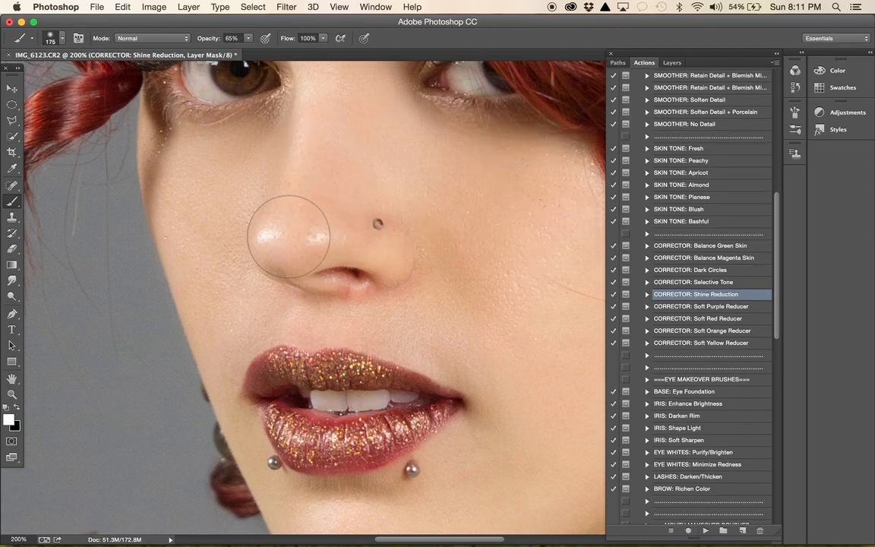
{"action": "key", "text": "bracketleft"}
{"action": "key", "text": "bracketleft"}
{"action": "key", "text": "bracketleft"}
{"action": "key", "text": "bracketleft"}
{"action": "mouse_move", "coordinate": [270, 236]}
{"action": "left_mouse_down"}
{"action": "mouse_move", "coordinate": [334, 232]}
{"action": "mouse_move", "coordinate": [322, 230]}
{"action": "mouse_move", "coordinate": [329, 239]}
{"action": "mouse_move", "coordinate": [265, 236]}
{"action": "mouse_move", "coordinate": [332, 235]}
{"action": "mouse_move", "coordinate": [263, 235]}
{"action": "mouse_move", "coordinate": [323, 246]}
{"action": "mouse_move", "coordinate": [346, 240]}
{"action": "left_mouse_up"}
{"action": "left_click", "coordinate": [279, 236]}
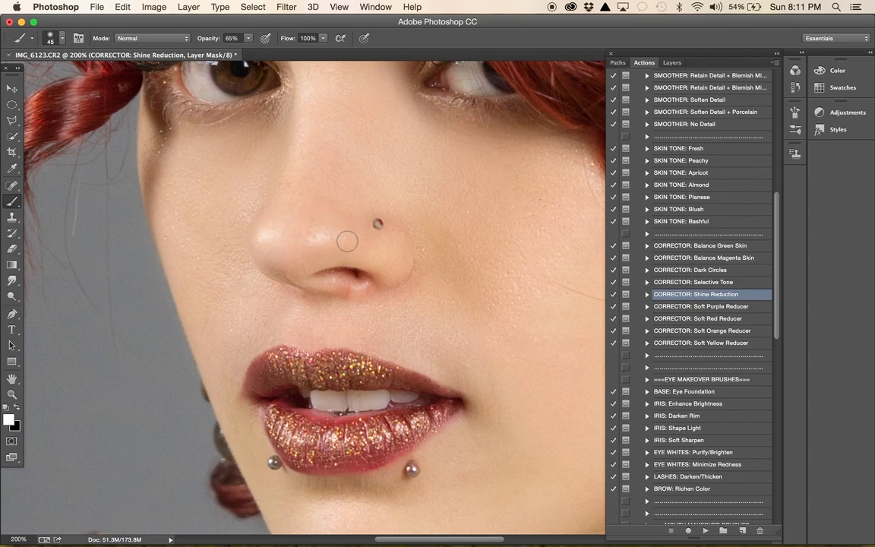
{"action": "mouse_move", "coordinate": [368, 281]}
{"action": "left_mouse_down"}
{"action": "mouse_move", "coordinate": [357, 289]}
{"action": "mouse_move", "coordinate": [338, 281]}
{"action": "mouse_move", "coordinate": [367, 282]}
{"action": "left_mouse_up"}
{"action": "mouse_move", "coordinate": [272, 231]}
{"action": "left_mouse_down"}
{"action": "mouse_move", "coordinate": [262, 235]}
{"action": "mouse_move", "coordinate": [339, 238]}
{"action": "left_mouse_up"}
- Check the nose, eyes and whole face for remaining shine, ending at 66.7% zoom
{"action": "scroll", "coordinate": [345, 239], "scroll_direction": "up", "scroll_amount": 3}
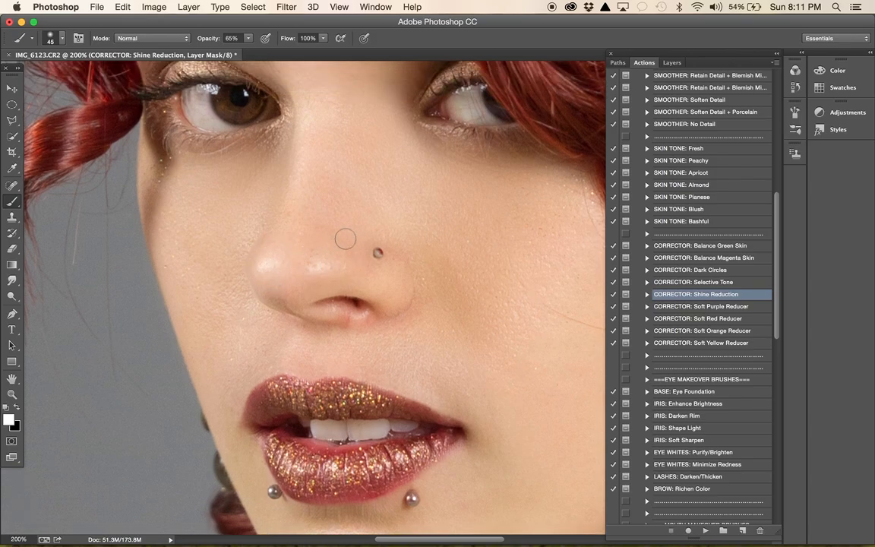
{"action": "scroll", "coordinate": [345, 239], "scroll_direction": "up", "scroll_amount": 5}
{"action": "scroll", "coordinate": [345, 240], "scroll_direction": "up", "scroll_amount": 1}
{"action": "scroll", "coordinate": [345, 239], "scroll_direction": "down", "scroll_amount": 3}
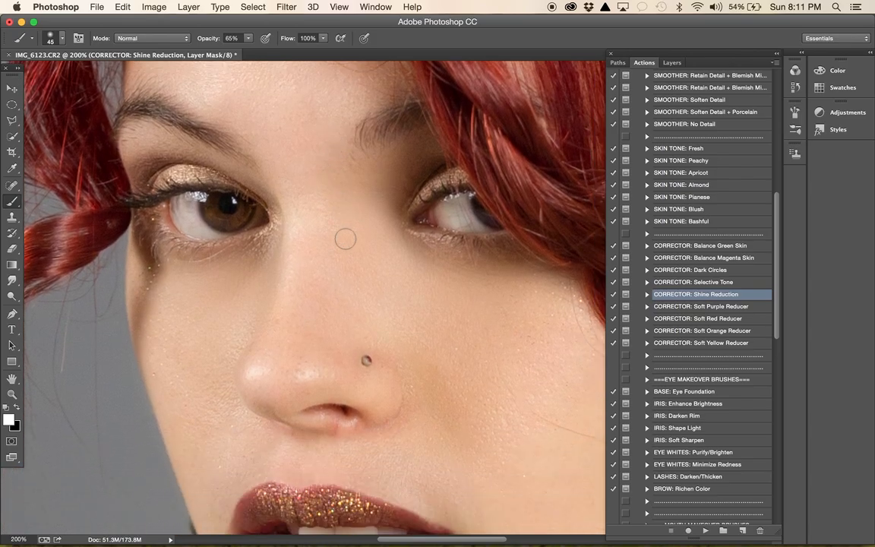
{"action": "key", "text": "super+minus"}
{"action": "key", "text": "super+minus"}
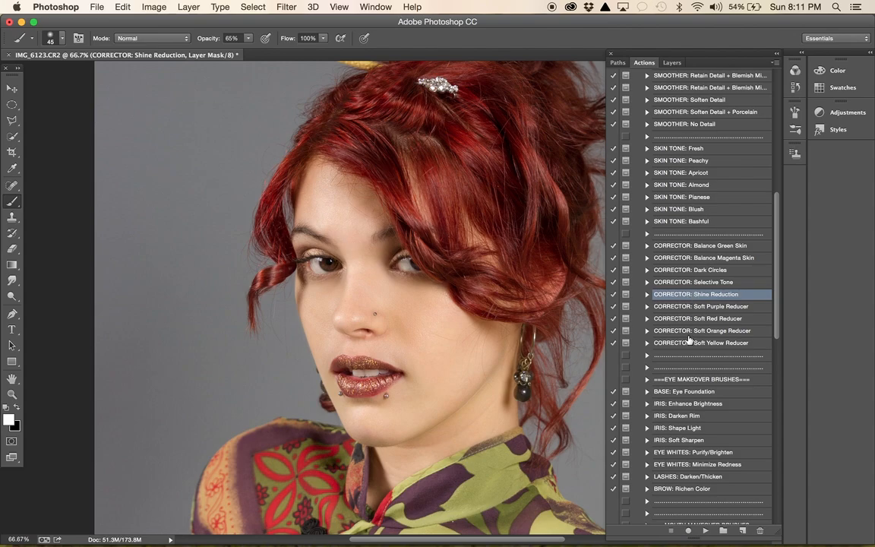
- Run the "BASE: Eye Foundation" action for the eyes and continue past its painting instructions
{"action": "key", "text": "super+plus"}
{"action": "key", "text": "super+plus"}
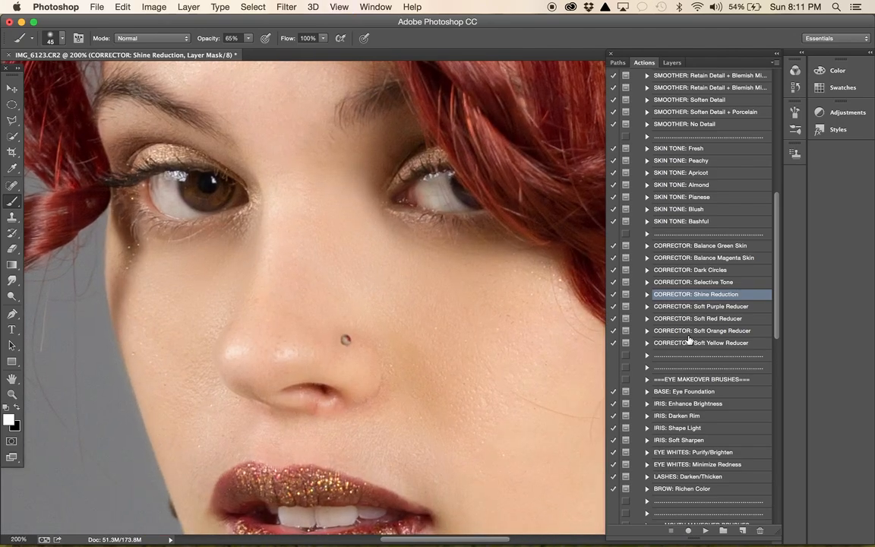
{"action": "scroll", "coordinate": [532, 336], "scroll_direction": "down", "scroll_amount": 3}
{"action": "scroll", "coordinate": [532, 337], "scroll_direction": "up", "scroll_amount": 4}
{"action": "scroll", "coordinate": [532, 337], "scroll_direction": "left", "scroll_amount": 4}
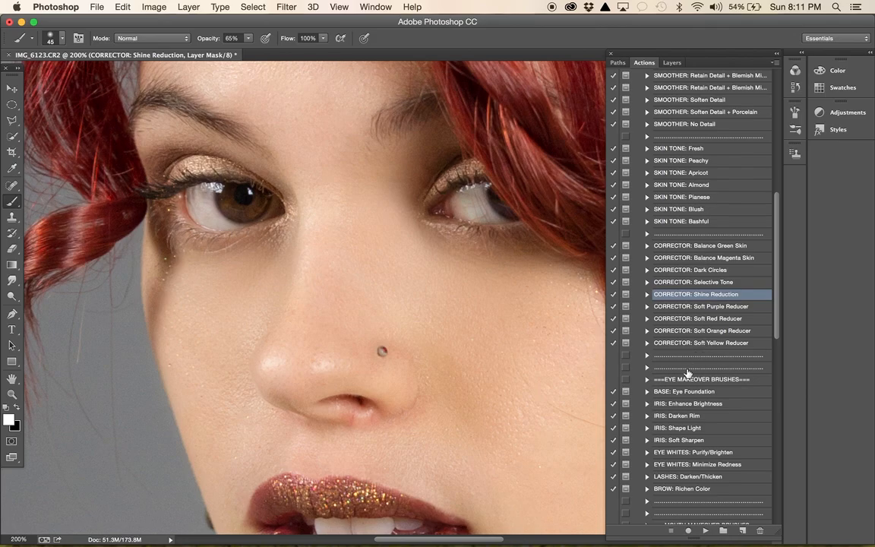
{"action": "scroll", "coordinate": [677, 389], "scroll_direction": "down", "scroll_amount": 3}
{"action": "left_click", "coordinate": [691, 331]}
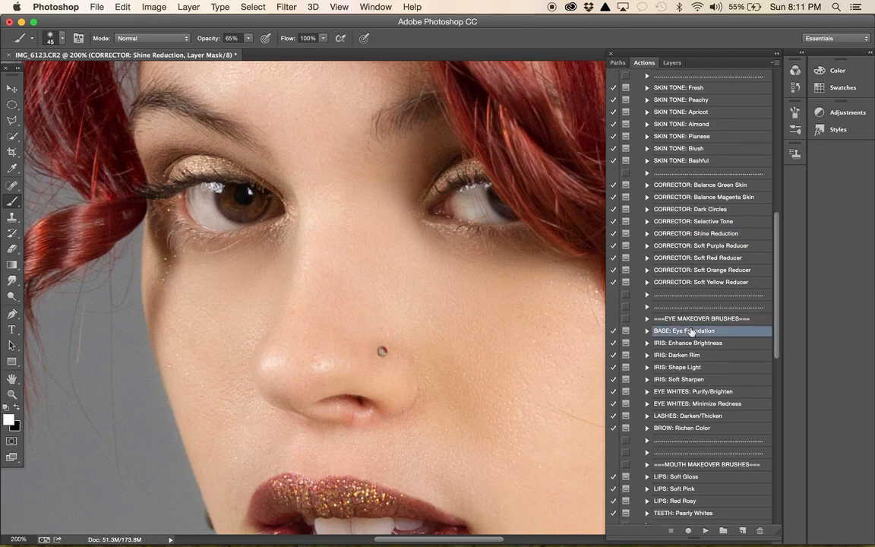
{"action": "left_click", "coordinate": [702, 530]}
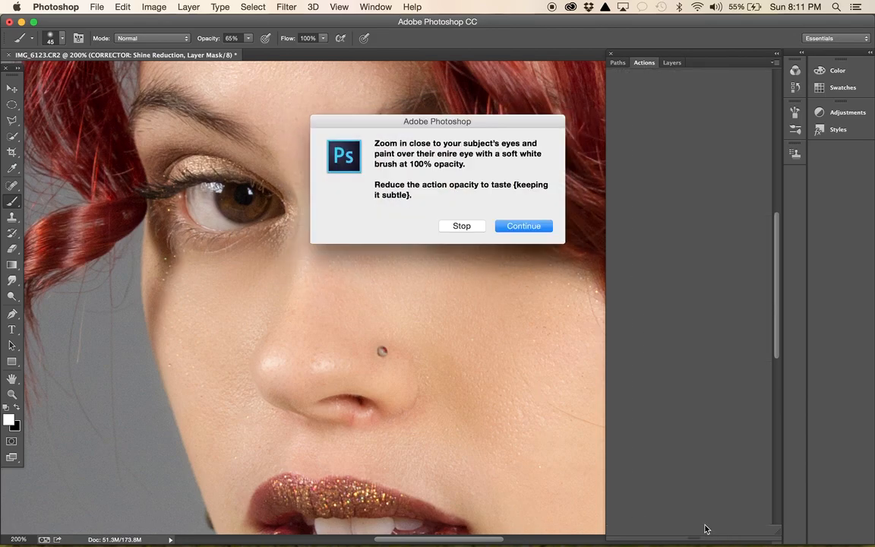
{"action": "left_click", "coordinate": [528, 226]}
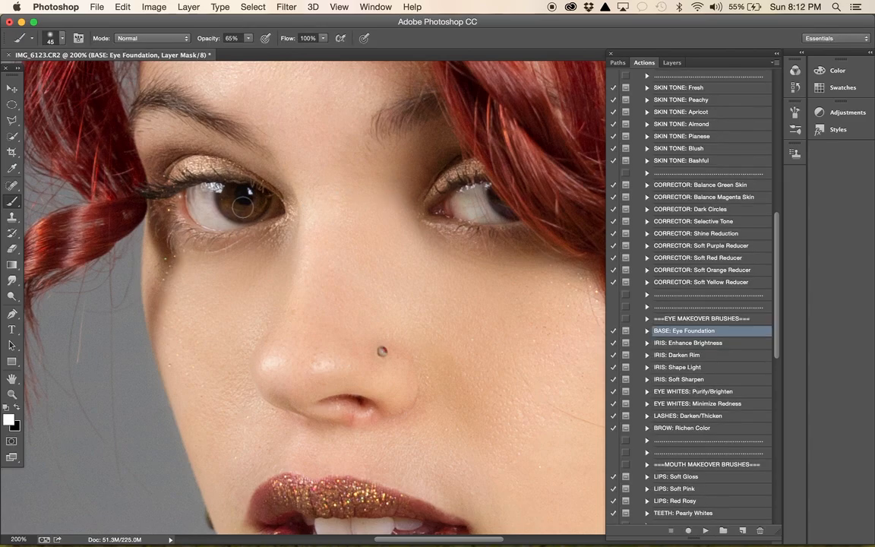
- Paint the eye foundation over the fully visible eye with the brush at size 175, then reduce the brush to 125
{"action": "key", "text": "bracketright"}
{"action": "key", "text": "bracketright"}
{"action": "key", "text": "bracketright"}
{"action": "key", "text": "bracketright"}
{"action": "key", "text": "bracketright"}
{"action": "key", "text": "bracketright"}
{"action": "key", "text": "bracketright"}
{"action": "key", "text": "bracketright"}
{"action": "left_click", "coordinate": [212, 181]}
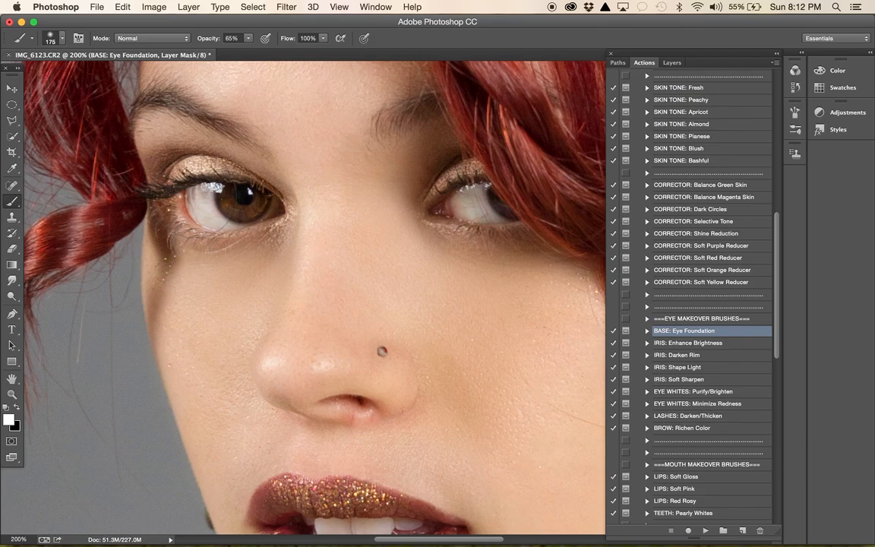
{"action": "key", "text": "bracketleft"}
{"action": "key", "text": "bracketleft"}
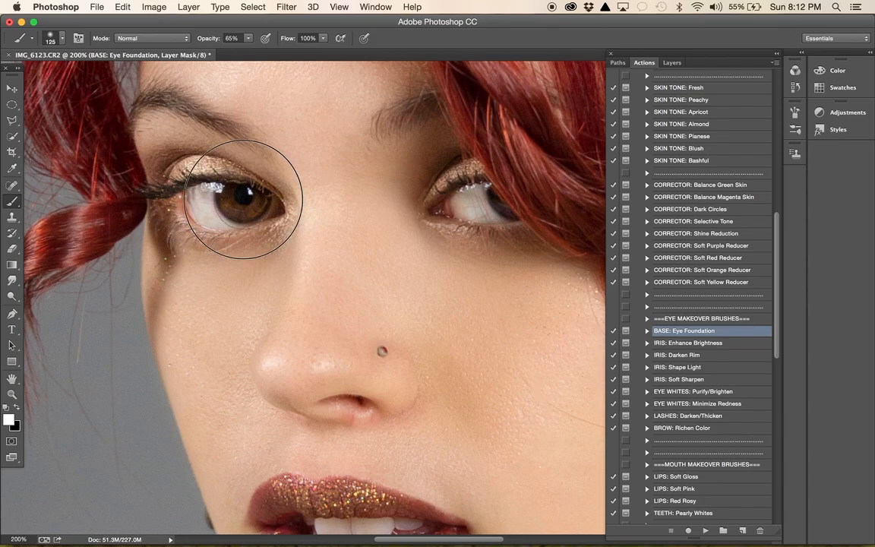
- Run the "IRIS: Enhance Brightness" action and continue past its painting instructions
{"action": "left_click", "coordinate": [712, 344]}
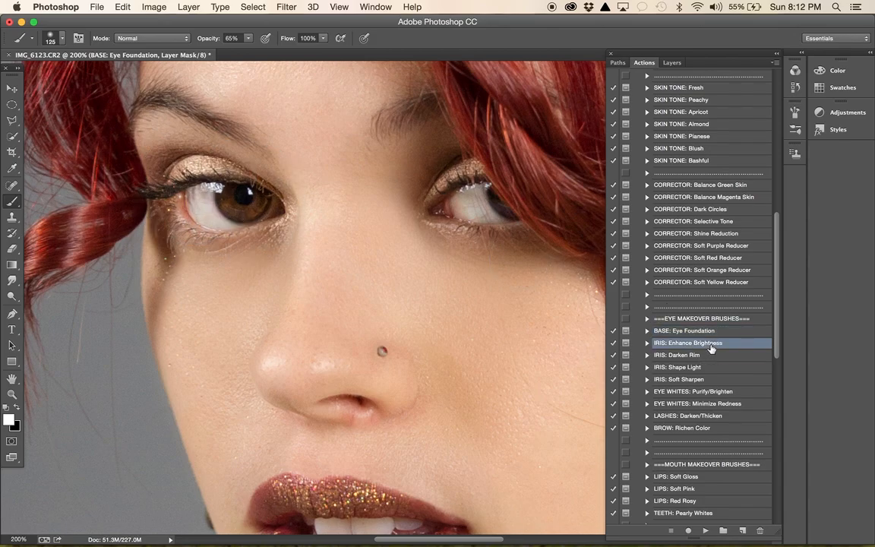
{"action": "left_click", "coordinate": [708, 531]}
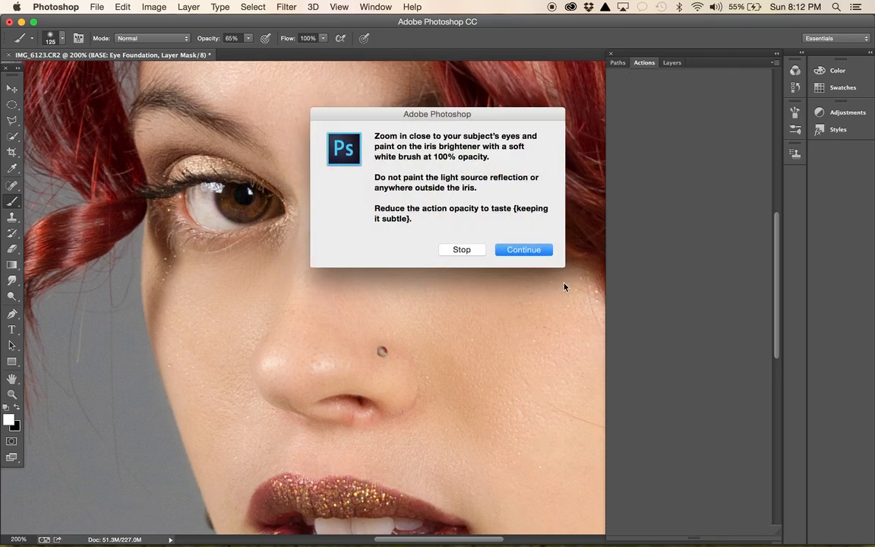
{"action": "left_click", "coordinate": [537, 250]}
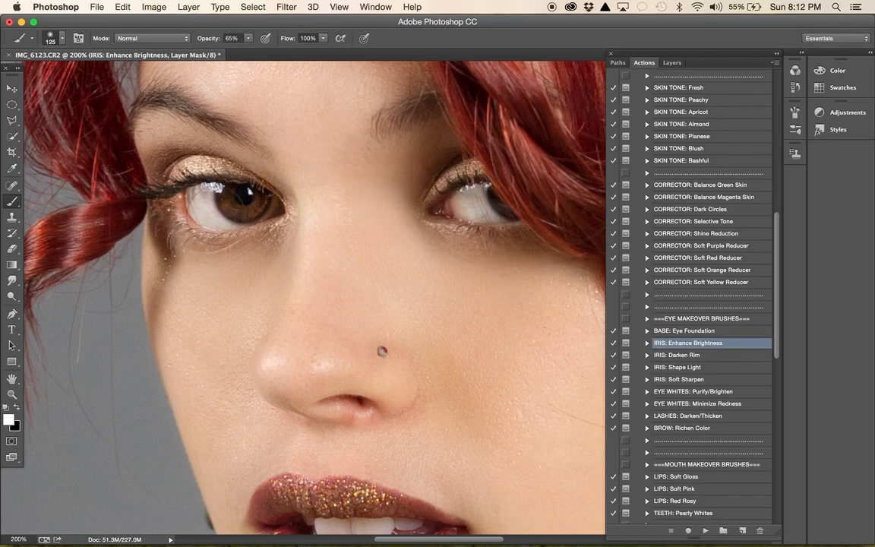
- Paint the iris brightener over the fully visible iris with the brush at sizes 100 and 90, and undo the last stroke
{"action": "key", "text": "bracketleft"}
{"action": "key", "text": "bracketleft"}
{"action": "key", "text": "bracketright"}
{"action": "left_click_drag", "start_coordinate": [242, 199], "coordinate": [247, 200]}
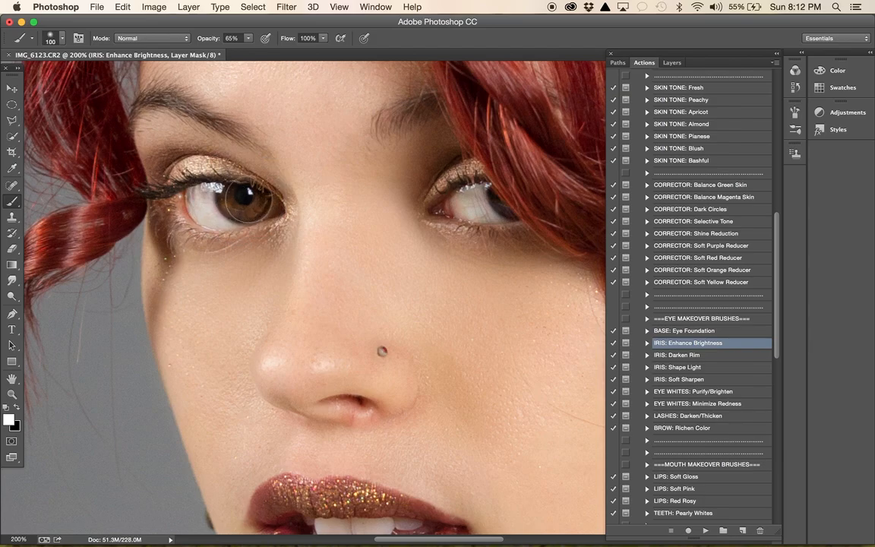
{"action": "key", "text": "bracketleft"}
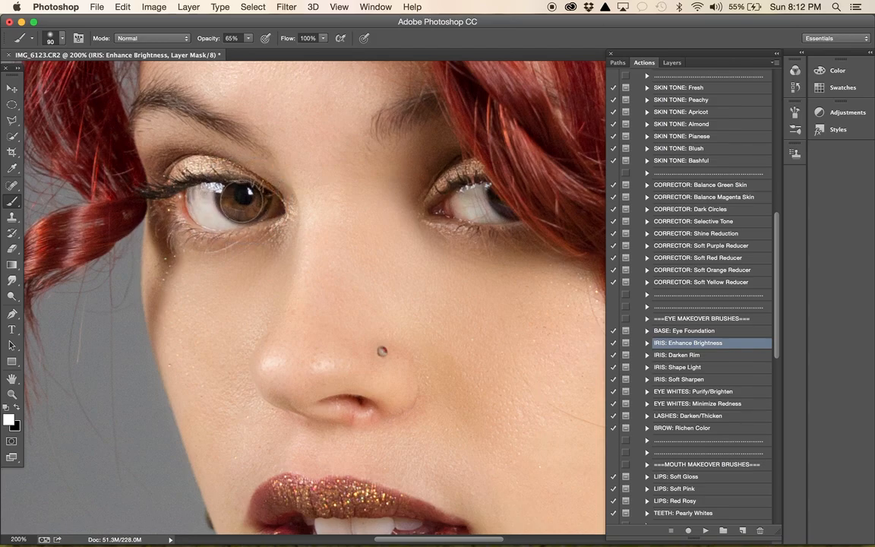
{"action": "left_click", "coordinate": [237, 199]}
{"action": "left_click", "coordinate": [250, 198]}
{"action": "key", "text": "bracketleft"}
{"action": "key", "text": "bracketleft"}
{"action": "key", "text": "super+z"}
- Run the "IRIS: Darken Rim" action and paint it along the outer edge of the brightened iris with the brush at size 15
{"action": "left_click", "coordinate": [684, 356]}
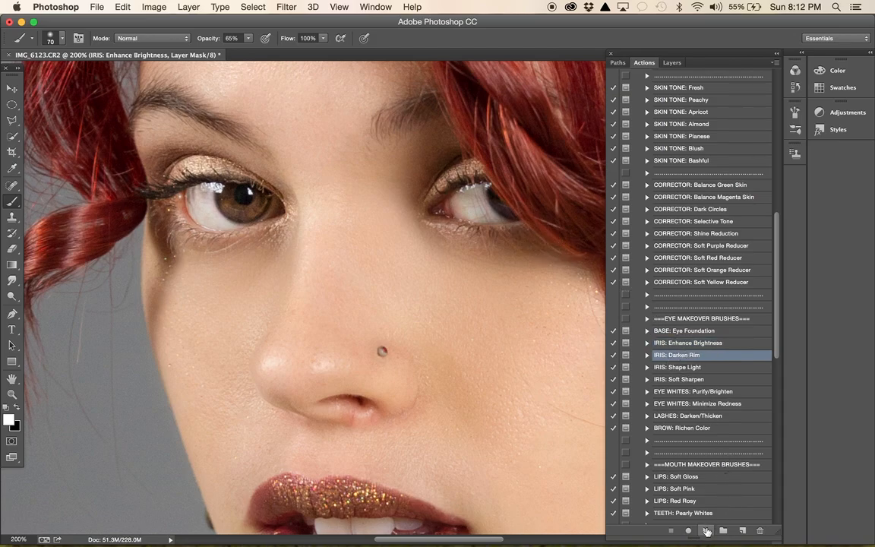
{"action": "left_click", "coordinate": [706, 531]}
{"action": "left_click", "coordinate": [517, 227]}
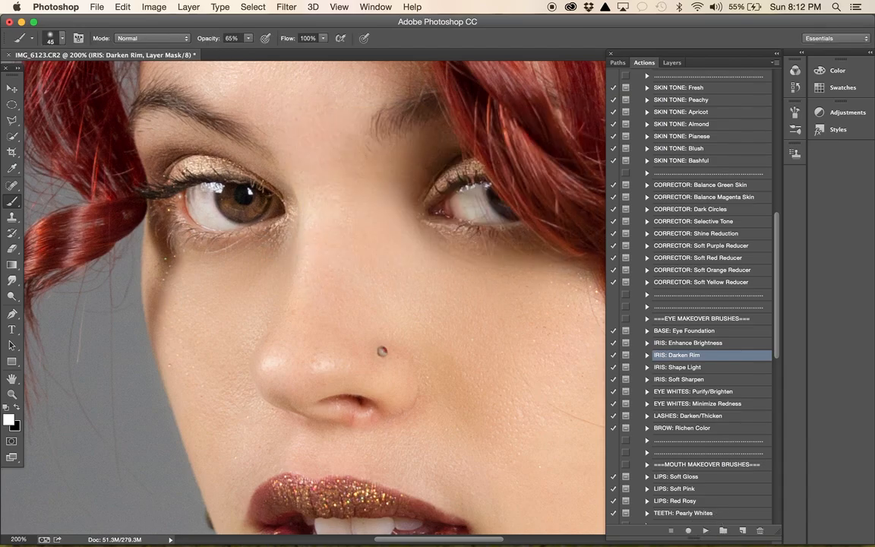
{"action": "key", "text": "bracketleft"}
{"action": "key", "text": "bracketleft"}
{"action": "key", "text": "bracketleft"}
{"action": "mouse_move", "coordinate": [267, 198]}
{"action": "left_mouse_down"}
{"action": "mouse_move", "coordinate": [241, 179]}
{"action": "mouse_move", "coordinate": [212, 198]}
{"action": "mouse_move", "coordinate": [238, 220]}
{"action": "mouse_move", "coordinate": [256, 215]}
{"action": "mouse_move", "coordinate": [269, 194]}
{"action": "left_mouse_up"}
{"action": "mouse_move", "coordinate": [216, 192]}
{"action": "left_mouse_down"}
{"action": "mouse_move", "coordinate": [230, 220]}
{"action": "mouse_move", "coordinate": [253, 222]}
{"action": "mouse_move", "coordinate": [271, 202]}
{"action": "left_mouse_up"}
- Run the "IRIS: Soft Sharpen" action and paint the sharpening over the same iris with an enlarged brush
{"action": "left_click", "coordinate": [680, 380]}
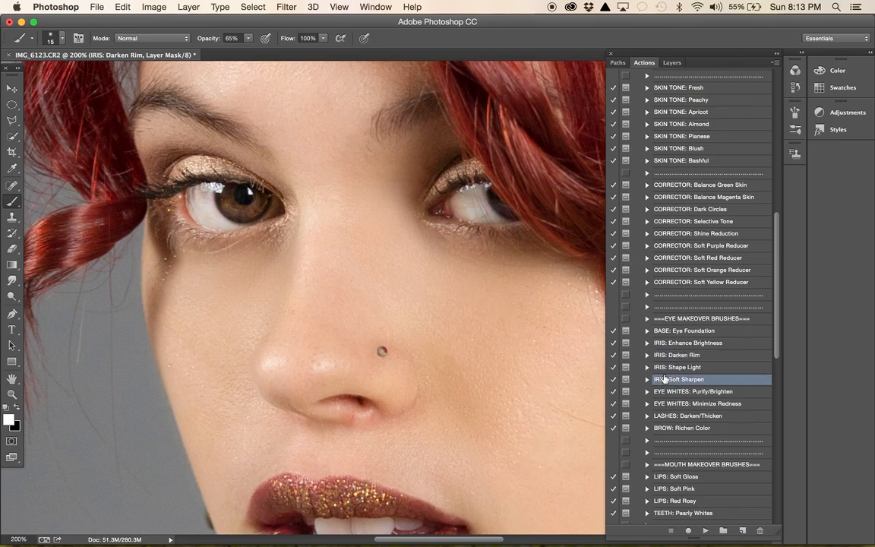
{"action": "left_click", "coordinate": [706, 530]}
{"action": "left_click", "coordinate": [523, 228]}
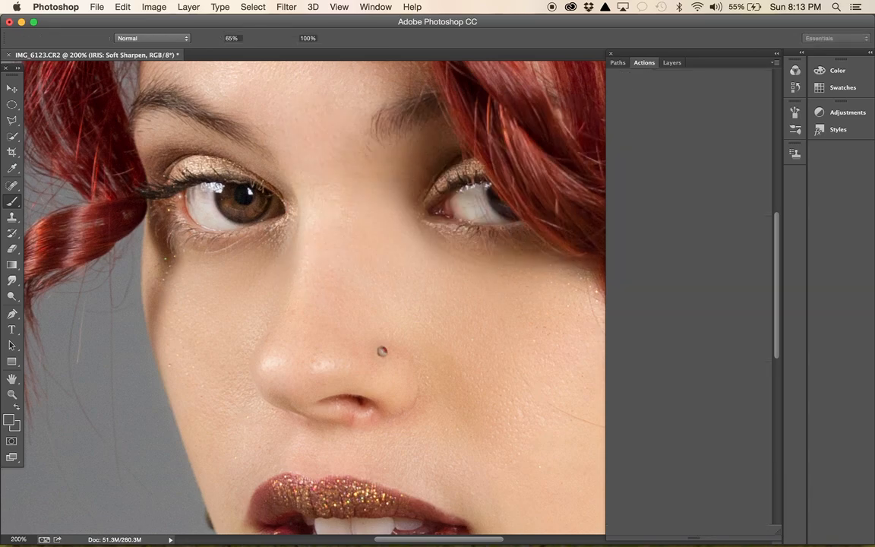
{"action": "key", "text": "bracketright"}
{"action": "key", "text": "bracketright"}
{"action": "key", "text": "bracketright"}
{"action": "key", "text": "bracketright"}
{"action": "key", "text": "bracketright"}
{"action": "key", "text": "bracketright"}
{"action": "key", "text": "bracketright"}
{"action": "key", "text": "bracketright"}
{"action": "key", "text": "bracketright"}
{"action": "key", "text": "bracketright"}
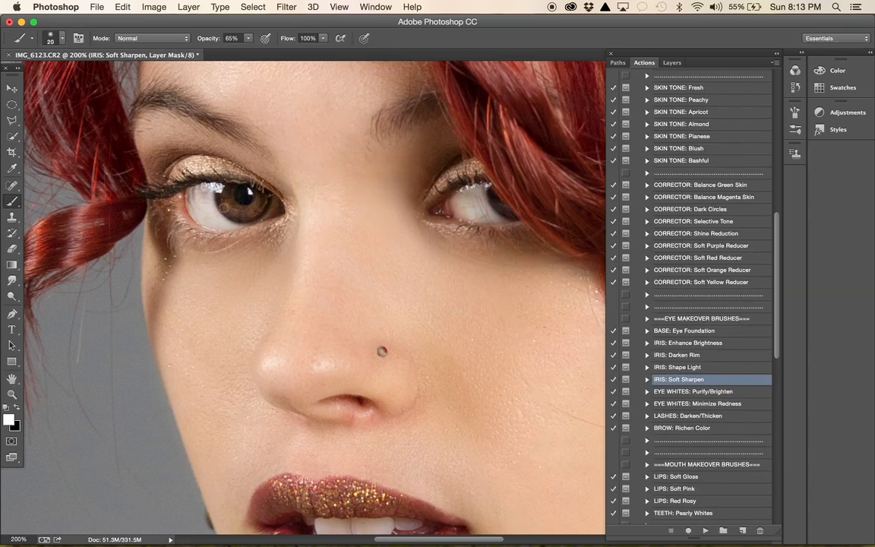
{"action": "mouse_move", "coordinate": [233, 202]}
{"action": "left_mouse_down"}
{"action": "mouse_move", "coordinate": [241, 195]}
{"action": "mouse_move", "coordinate": [217, 195]}
{"action": "mouse_move", "coordinate": [220, 187]}
{"action": "mouse_move", "coordinate": [236, 186]}
{"action": "mouse_move", "coordinate": [208, 218]}
{"action": "mouse_move", "coordinate": [232, 202]}
{"action": "mouse_move", "coordinate": [217, 182]}
{"action": "left_mouse_up"}
- Run the "EYE WHITES: Minimize Redness" action and continue past its painting instructions
{"action": "left_click", "coordinate": [724, 392]}
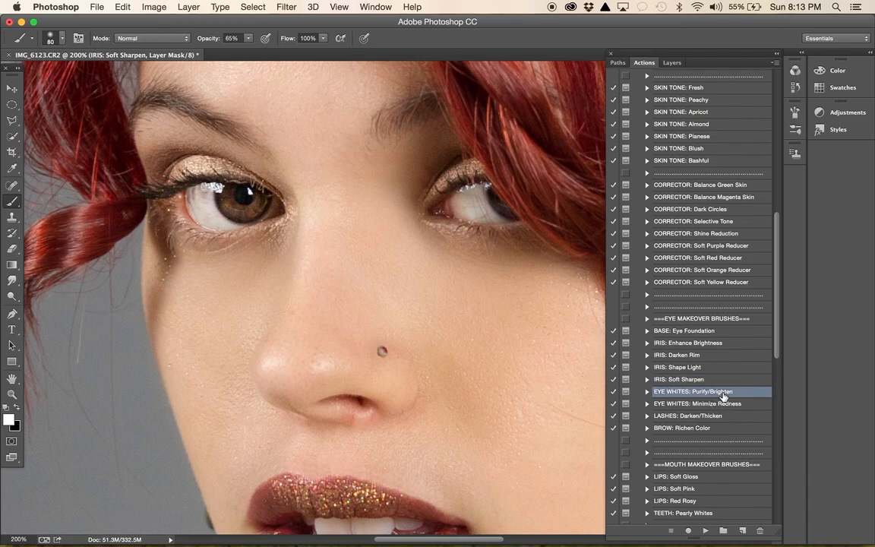
{"action": "left_click", "coordinate": [730, 405]}
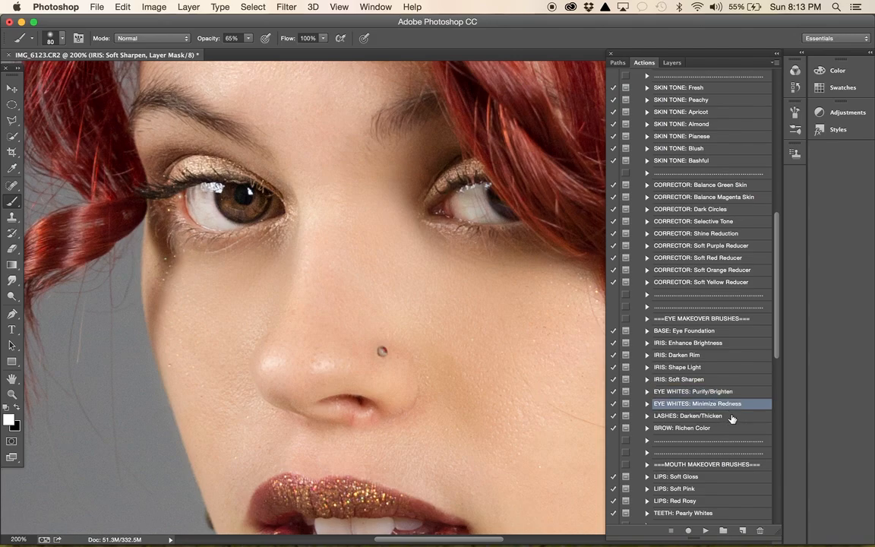
{"action": "left_click", "coordinate": [707, 531]}
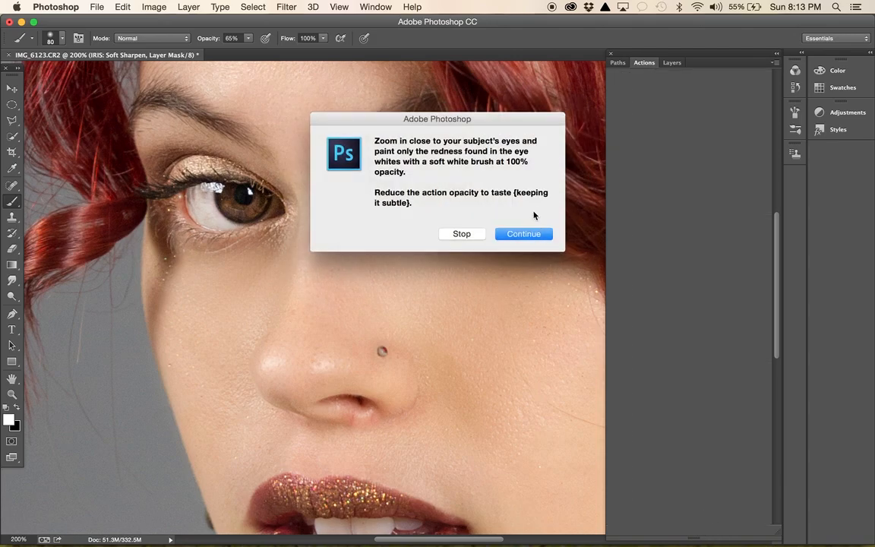
{"action": "left_click", "coordinate": [530, 239]}
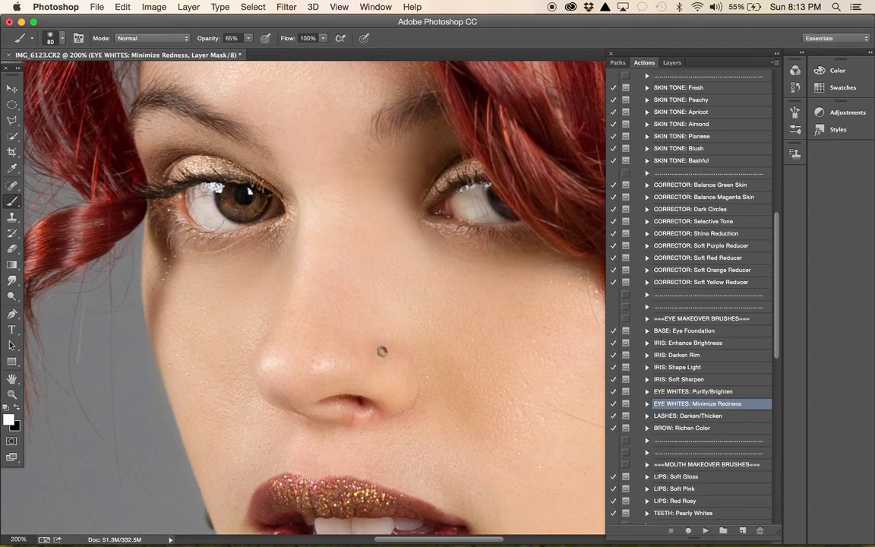
- Paint the redness reduction over the whites of both eyes with the brush at size 45
{"action": "key", "text": "bracketleft"}
{"action": "key", "text": "bracketleft"}
{"action": "key", "text": "bracketleft"}
{"action": "key", "text": "bracketleft"}
{"action": "mouse_move", "coordinate": [205, 214]}
{"action": "left_mouse_down"}
{"action": "mouse_move", "coordinate": [183, 179]}
{"action": "mouse_move", "coordinate": [192, 196]}
{"action": "mouse_move", "coordinate": [186, 189]}
{"action": "mouse_move", "coordinate": [232, 217]}
{"action": "mouse_move", "coordinate": [209, 196]}
{"action": "left_mouse_up"}
{"action": "mouse_move", "coordinate": [473, 194]}
{"action": "left_mouse_down"}
{"action": "mouse_move", "coordinate": [479, 206]}
{"action": "mouse_move", "coordinate": [468, 214]}
{"action": "mouse_move", "coordinate": [480, 206]}
{"action": "mouse_move", "coordinate": [471, 204]}
{"action": "mouse_move", "coordinate": [483, 217]}
{"action": "mouse_move", "coordinate": [471, 201]}
{"action": "mouse_move", "coordinate": [438, 209]}
{"action": "mouse_move", "coordinate": [489, 212]}
{"action": "mouse_move", "coordinate": [469, 196]}
{"action": "mouse_move", "coordinate": [477, 216]}
{"action": "mouse_move", "coordinate": [468, 212]}
{"action": "left_mouse_up"}
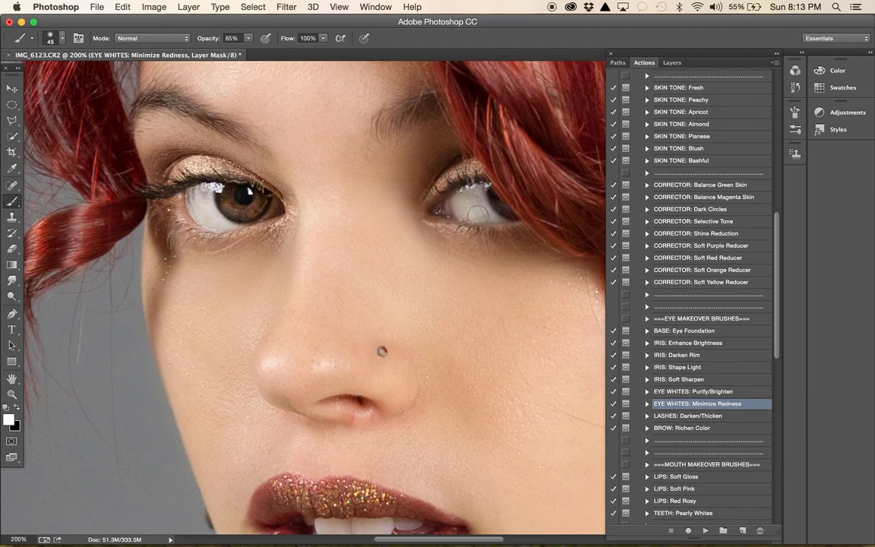
{"action": "key", "text": "x"}
{"action": "key", "text": "x"}
{"action": "left_click_drag", "start_coordinate": [468, 203], "coordinate": [479, 206]}
{"action": "key", "text": "super+minus"}
{"action": "key", "text": "super+minus"}
{"action": "key", "text": "super+minus"}
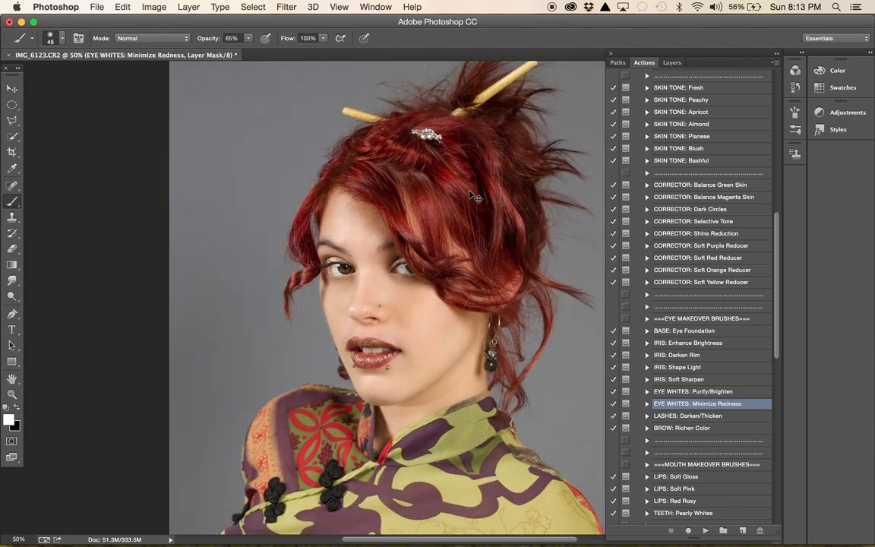
- Duplicate the Background layer and merge the copy with all the retouching layers above it
{"action": "left_click", "coordinate": [673, 62]}
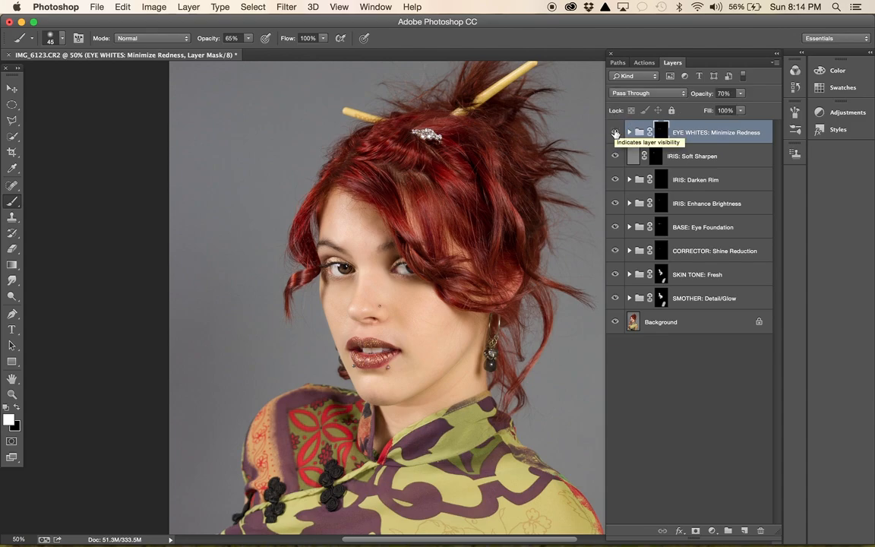
{"action": "left_click", "coordinate": [646, 63]}
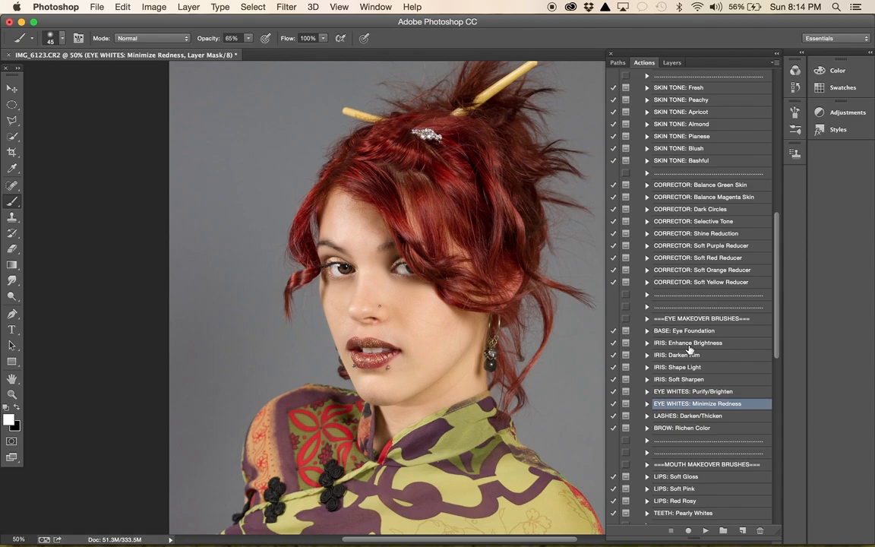
{"action": "scroll", "coordinate": [689, 349], "scroll_direction": "down", "scroll_amount": 4}
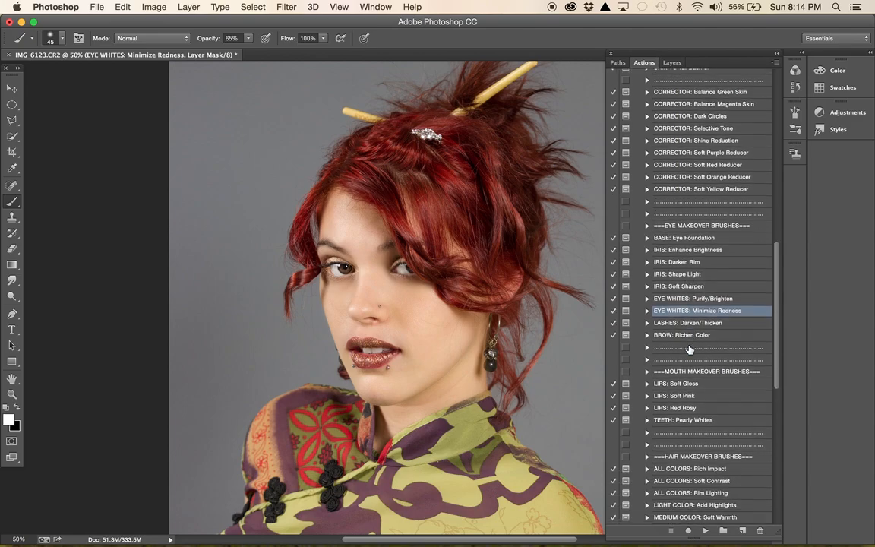
{"action": "left_click", "coordinate": [672, 63]}
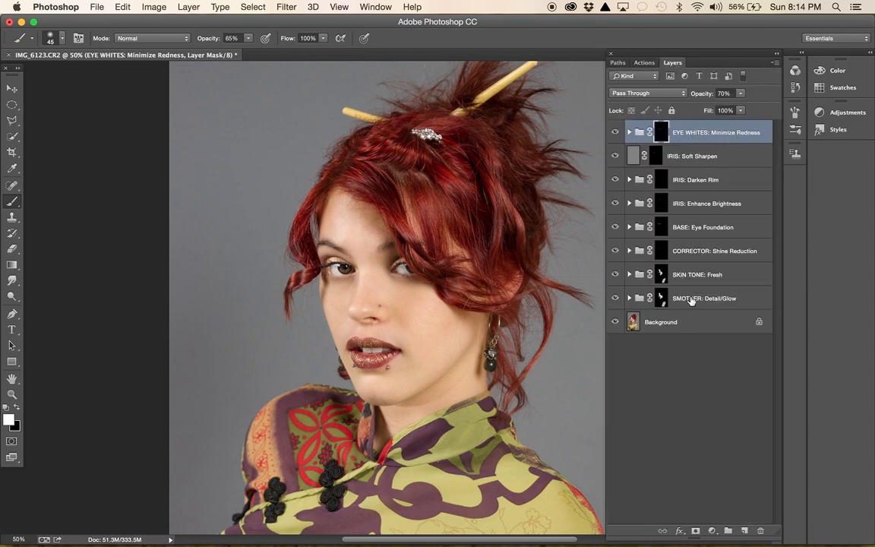
{"action": "left_click", "coordinate": [677, 323]}
{"action": "key", "text": "super+j"}
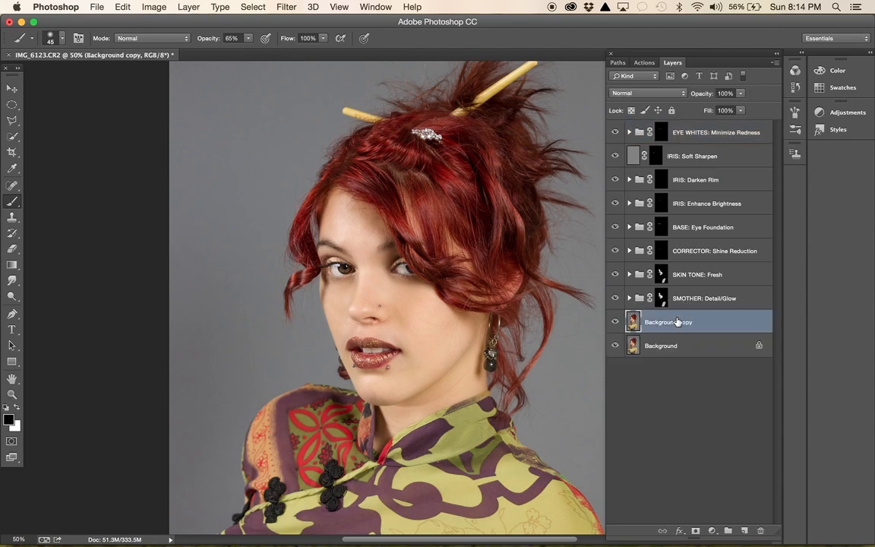
{"action": "left_click", "coordinate": [698, 138], "text": "shift"}
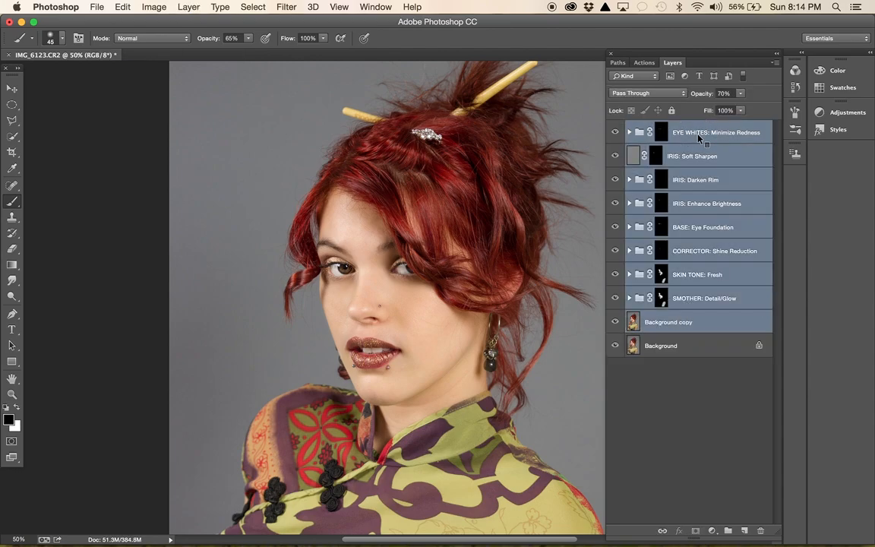
{"action": "right_click", "coordinate": [698, 138]}
{"action": "left_click", "coordinate": [727, 346]}
- Compare the portrait before and after retouching by toggling the visibility of the merged layer
{"action": "left_click", "coordinate": [615, 133]}
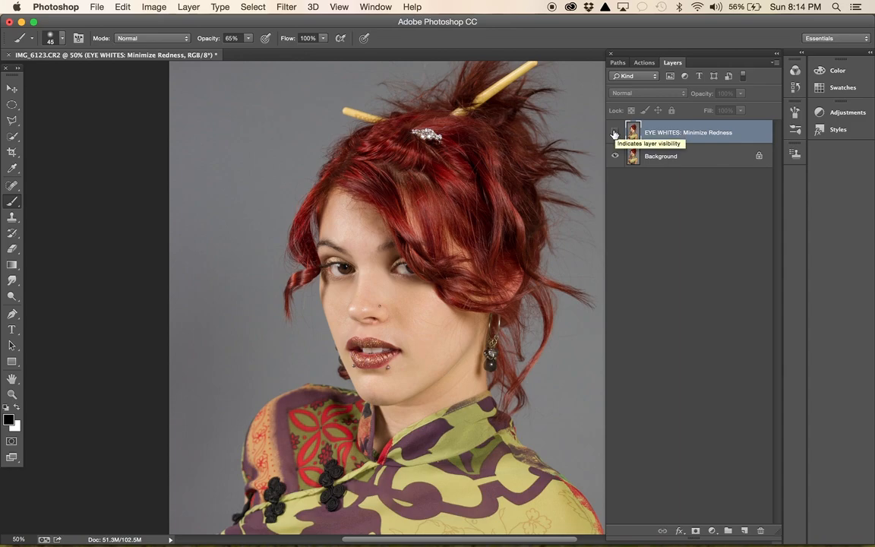
{"action": "left_click", "coordinate": [615, 134]}
{"action": "left_click", "coordinate": [615, 134]}
{"action": "left_click", "coordinate": [615, 134]}
{"action": "left_click", "coordinate": [614, 134]}
{"action": "left_click", "coordinate": [614, 134]}
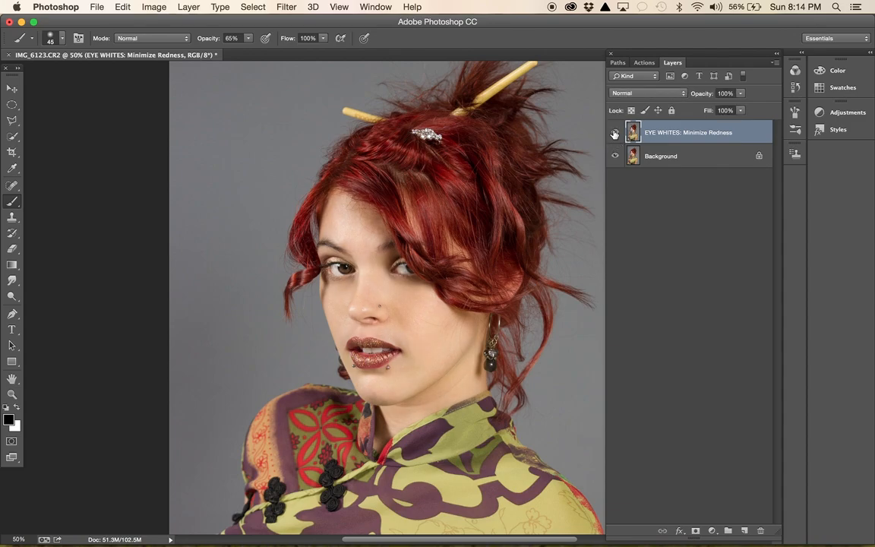
- Flatten the image into a single Background layer
{"action": "right_click", "coordinate": [656, 156]}
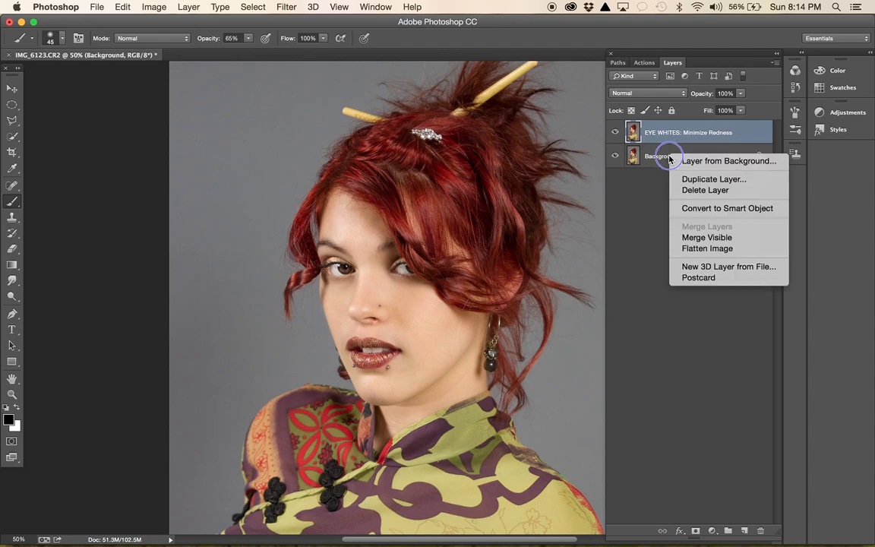
{"action": "left_click", "coordinate": [697, 249]}
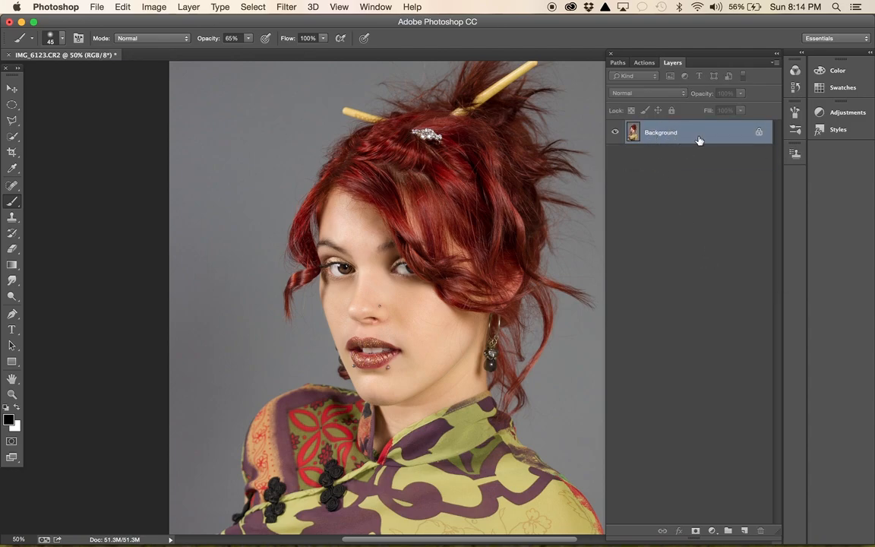
{"action": "key", "text": "super+equal"}
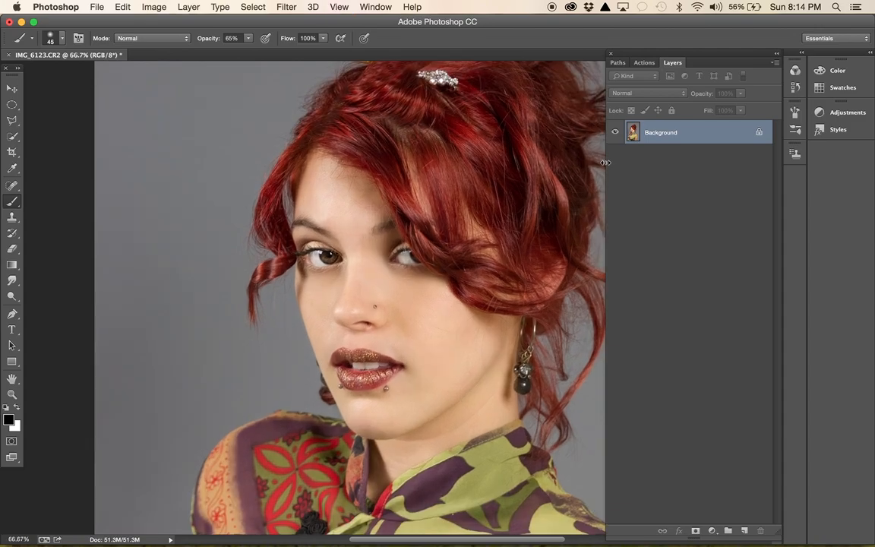
{"action": "key", "text": "super+equal"}
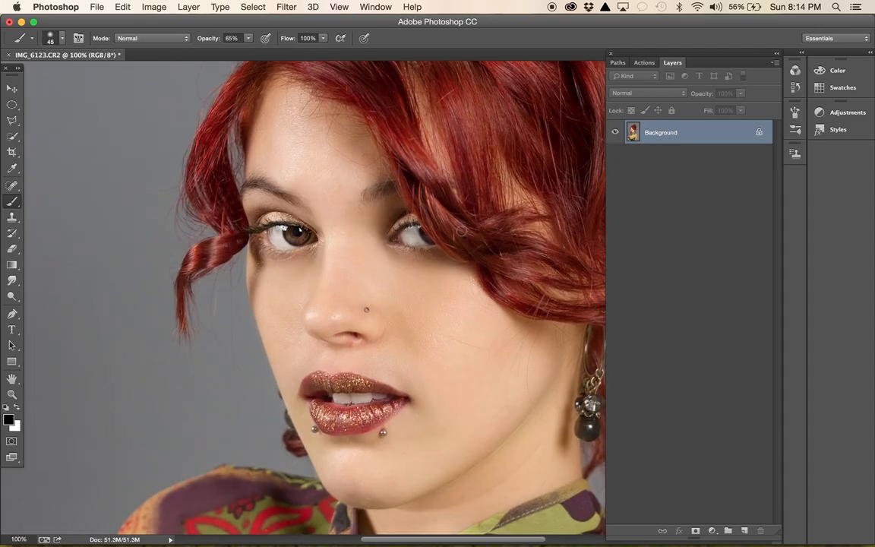
- Run the LIPS: Soft Gloss action on the flattened portrait and continue past its instructions
{"action": "scroll", "coordinate": [461, 229], "scroll_direction": "right", "scroll_amount": 5}
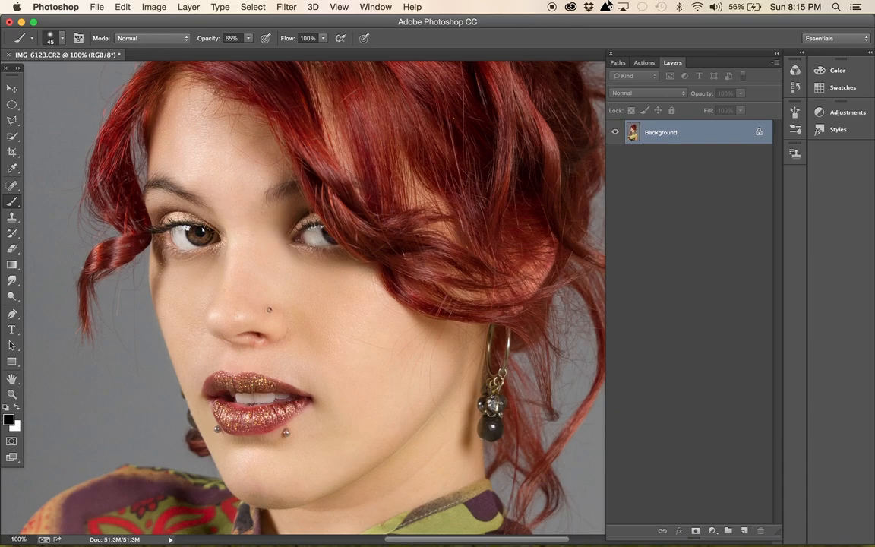
{"action": "left_click", "coordinate": [644, 63]}
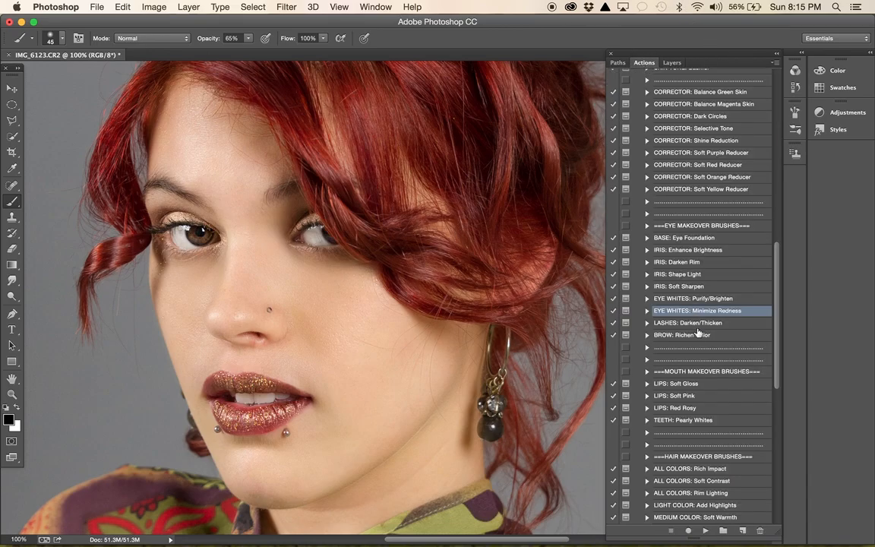
{"action": "scroll", "coordinate": [691, 357], "scroll_direction": "down", "scroll_amount": 3}
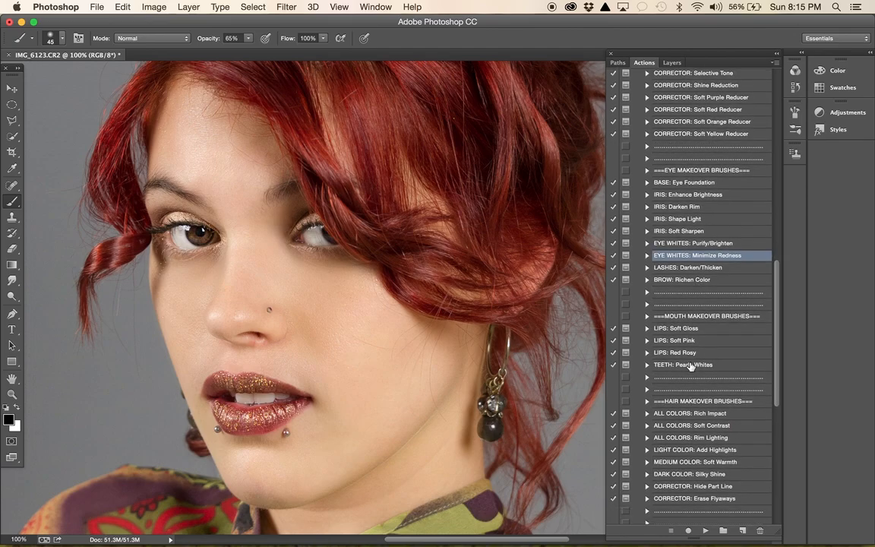
{"action": "left_click", "coordinate": [685, 329]}
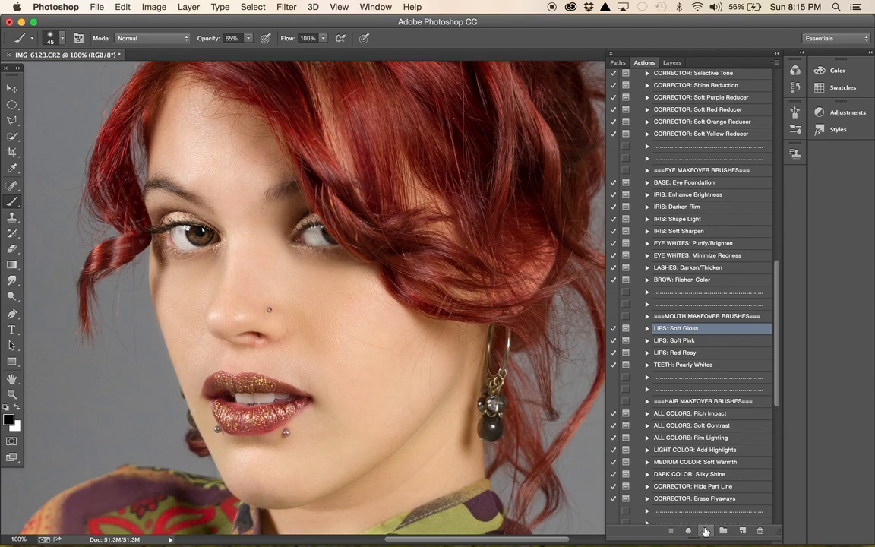
{"action": "left_click", "coordinate": [706, 531]}
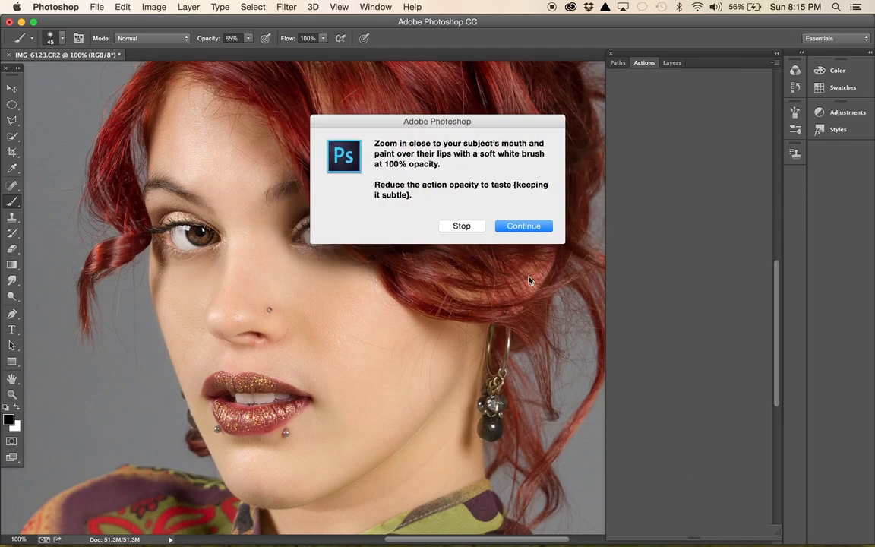
{"action": "left_click", "coordinate": [524, 226]}
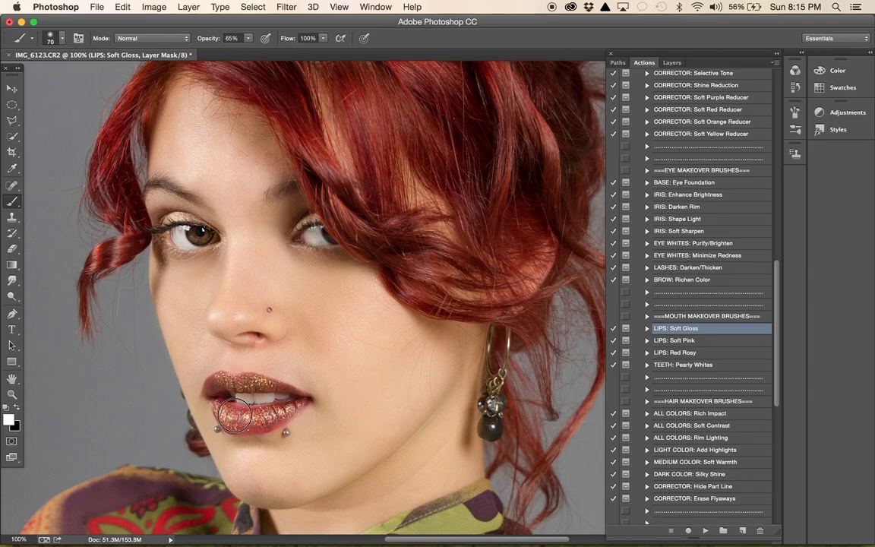
- Paint the gloss effect in white over the upper and lower lips, reducing the brush to size 50
{"action": "mouse_move", "coordinate": [216, 372]}
{"action": "left_mouse_down"}
{"action": "mouse_move", "coordinate": [258, 368]}
{"action": "mouse_move", "coordinate": [291, 406]}
{"action": "mouse_move", "coordinate": [297, 403]}
{"action": "left_mouse_up"}
{"action": "key", "text": "bracketleft"}
{"action": "mouse_move", "coordinate": [251, 382]}
{"action": "left_mouse_down"}
{"action": "mouse_move", "coordinate": [269, 385]}
{"action": "mouse_move", "coordinate": [242, 387]}
{"action": "mouse_move", "coordinate": [292, 394]}
{"action": "left_mouse_up"}
- Compare the lips with and without gloss by toggling the visibility of the LIPS: Soft Gloss group
{"action": "left_click", "coordinate": [672, 62]}
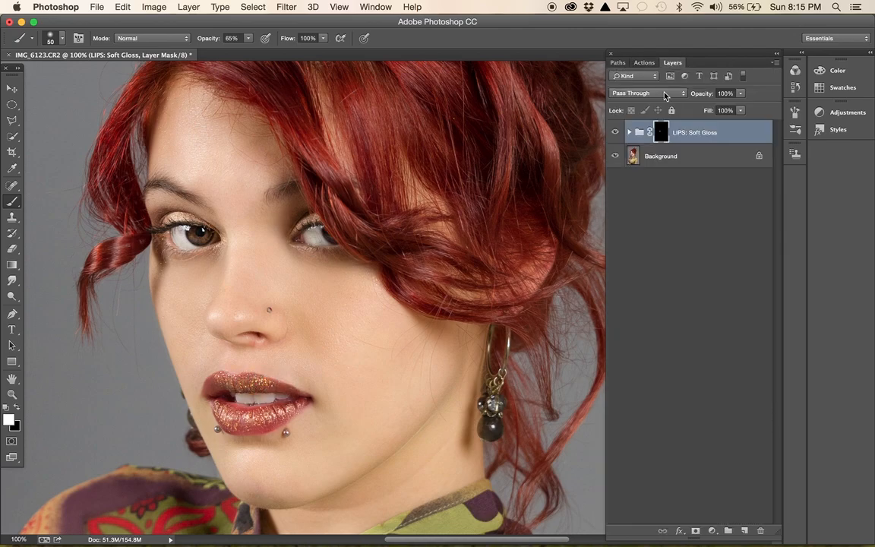
{"action": "key", "text": "super+minus"}
{"action": "key", "text": "super+minus"}
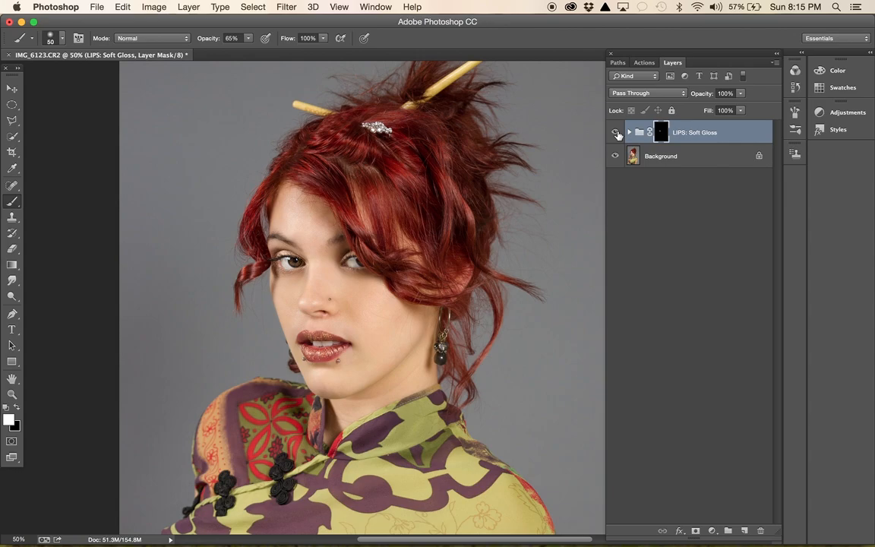
{"action": "left_click", "coordinate": [617, 133]}
{"action": "left_click", "coordinate": [617, 133]}
{"action": "left_click", "coordinate": [616, 133]}
{"action": "left_click", "coordinate": [616, 133]}
- Run the ALL COLORS: Soft Contrast hair action and continue past its instructions
{"action": "left_click", "coordinate": [644, 63]}
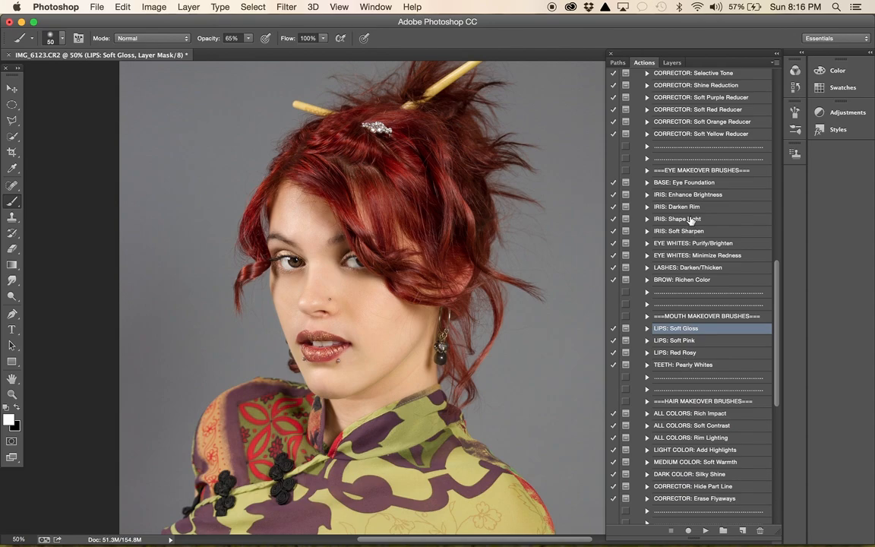
{"action": "scroll", "coordinate": [710, 365], "scroll_direction": "down", "scroll_amount": 4}
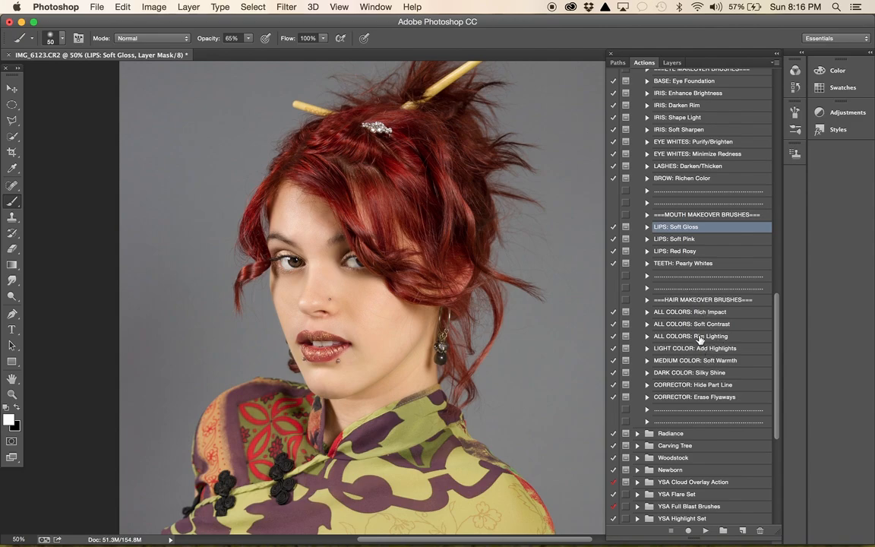
{"action": "scroll", "coordinate": [380, 296], "scroll_direction": "right", "scroll_amount": 5}
{"action": "scroll", "coordinate": [380, 297], "scroll_direction": "up", "scroll_amount": 2}
{"action": "scroll", "coordinate": [380, 297], "scroll_direction": "left", "scroll_amount": 6}
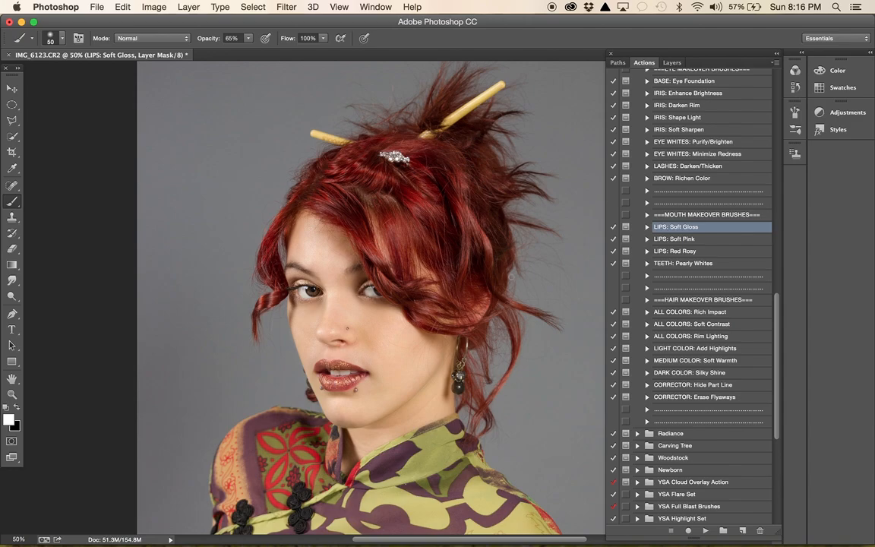
{"action": "left_click", "coordinate": [717, 325]}
{"action": "left_click", "coordinate": [707, 532]}
{"action": "left_click", "coordinate": [523, 227]}
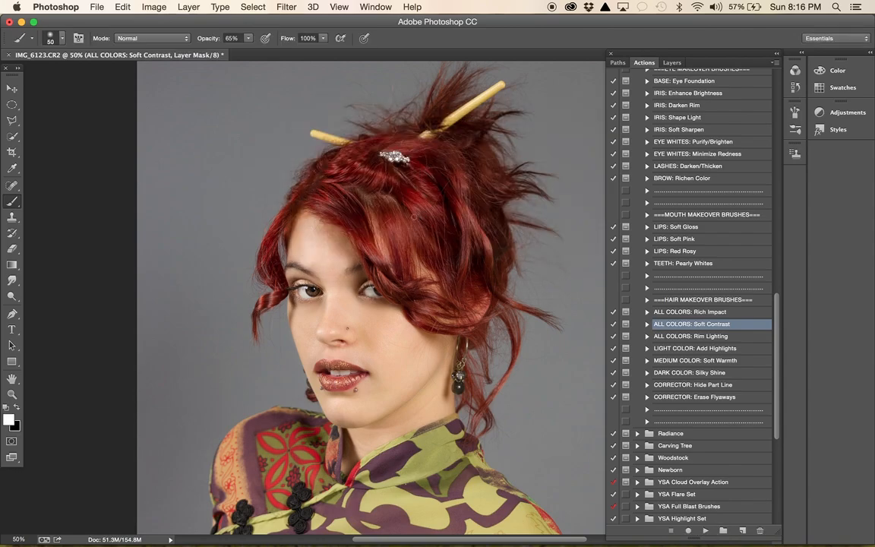
- Paint the soft contrast over the hair, starting with brush size 600 and reducing it to 200 for the thinner strands
{"action": "key", "text": "bracketright"}
{"action": "key", "text": "bracketright"}
{"action": "key", "text": "bracketright"}
{"action": "key", "text": "bracketright"}
{"action": "key", "text": "bracketright"}
{"action": "key", "text": "bracketright"}
{"action": "key", "text": "bracketright"}
{"action": "key", "text": "bracketright"}
{"action": "key", "text": "bracketright"}
{"action": "key", "text": "bracketright"}
{"action": "key", "text": "bracketright"}
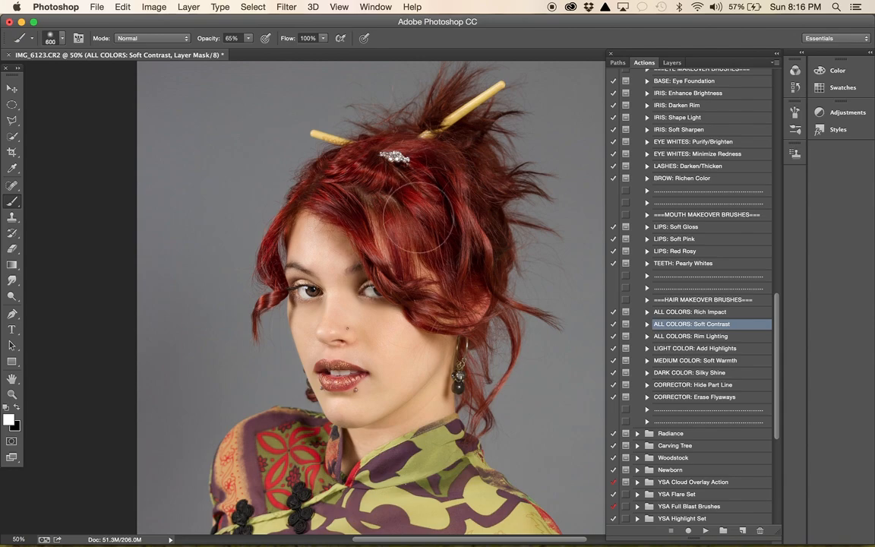
{"action": "mouse_move", "coordinate": [388, 185]}
{"action": "left_mouse_down"}
{"action": "mouse_move", "coordinate": [426, 180]}
{"action": "mouse_move", "coordinate": [445, 230]}
{"action": "mouse_move", "coordinate": [488, 195]}
{"action": "mouse_move", "coordinate": [468, 156]}
{"action": "mouse_move", "coordinate": [421, 148]}
{"action": "mouse_move", "coordinate": [408, 121]}
{"action": "mouse_move", "coordinate": [399, 194]}
{"action": "mouse_move", "coordinate": [401, 157]}
{"action": "mouse_move", "coordinate": [342, 191]}
{"action": "mouse_move", "coordinate": [412, 275]}
{"action": "mouse_move", "coordinate": [493, 301]}
{"action": "mouse_move", "coordinate": [448, 275]}
{"action": "left_mouse_up"}
{"action": "key", "text": "bracketleft"}
{"action": "key", "text": "bracketleft"}
{"action": "left_click_drag", "start_coordinate": [465, 392], "coordinate": [433, 382]}
{"action": "key", "text": "bracketleft"}
{"action": "mouse_move", "coordinate": [267, 274]}
{"action": "left_mouse_down"}
{"action": "mouse_move", "coordinate": [262, 194]}
{"action": "mouse_move", "coordinate": [273, 177]}
{"action": "left_mouse_up"}
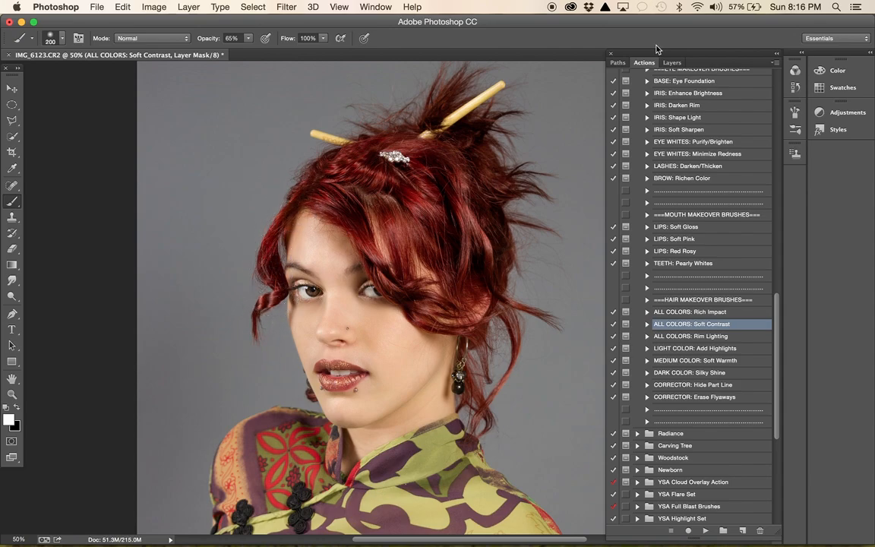
- Compare the hair with and without the added contrast by toggling the ALL COLORS: Soft Contrast layer
{"action": "left_click", "coordinate": [673, 63]}
{"action": "left_click", "coordinate": [614, 133]}
{"action": "left_click", "coordinate": [614, 133]}
{"action": "left_click", "coordinate": [614, 133]}
{"action": "left_click", "coordinate": [614, 133]}
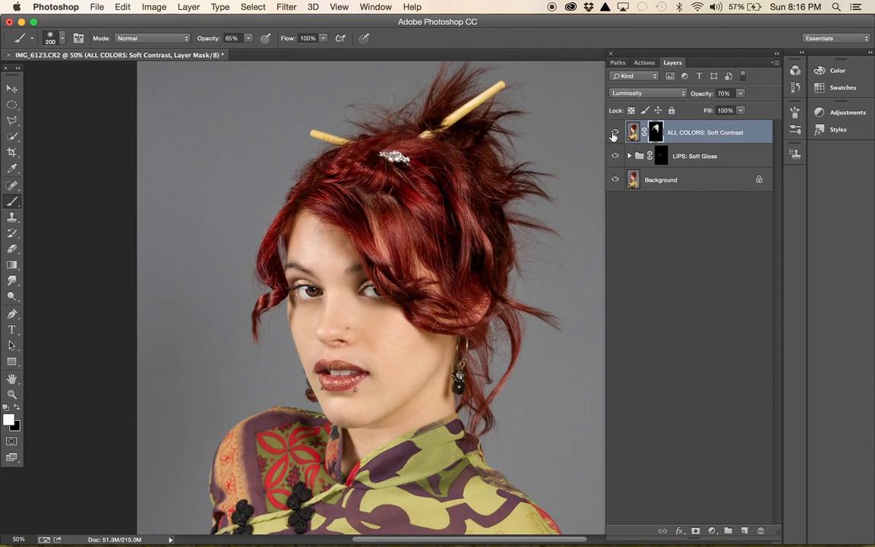
- Run the DARK COLOR: Silky Shine hair action and continue past its instructions
{"action": "left_click", "coordinate": [645, 62]}
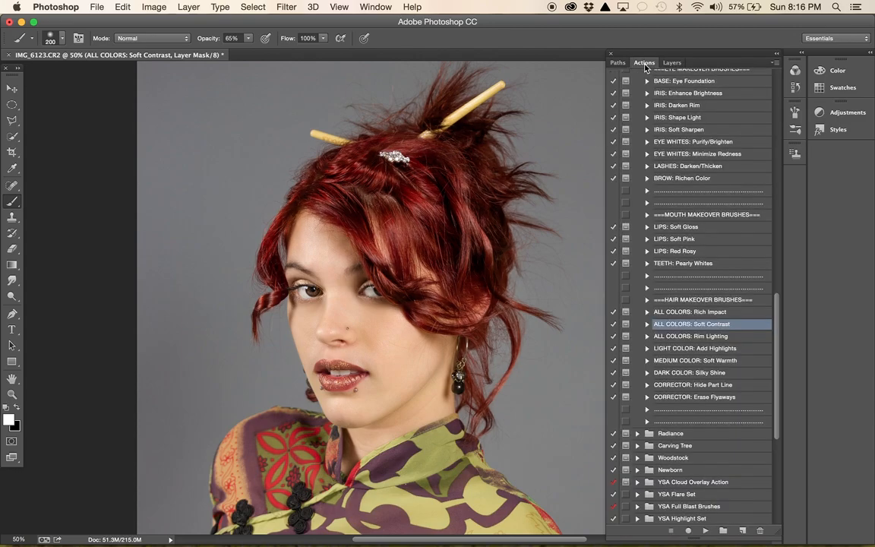
{"action": "left_click", "coordinate": [711, 372]}
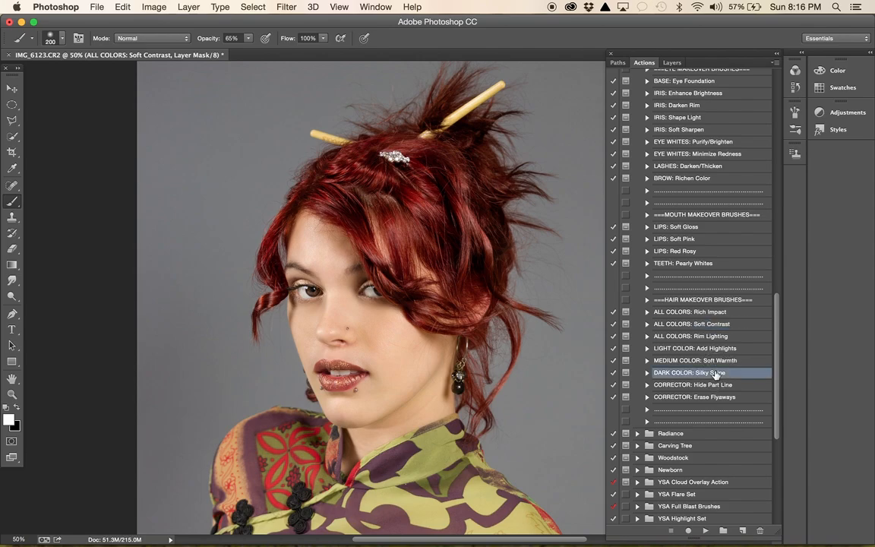
{"action": "left_click", "coordinate": [706, 531]}
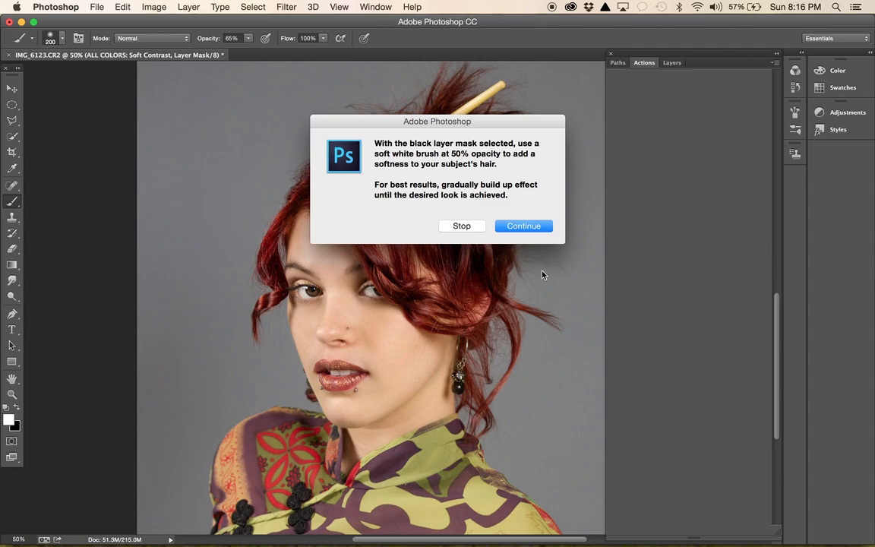
{"action": "left_click", "coordinate": [523, 226]}
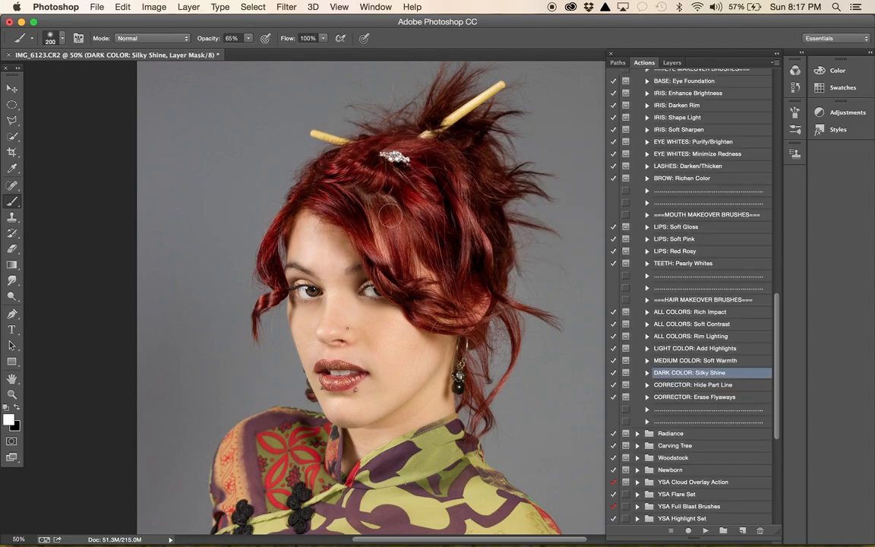
- Paint the silky shine over the hair in white, starting with brush size 400 and reducing it to 175
{"action": "key", "text": "bracketright"}
{"action": "key", "text": "bracketright"}
{"action": "key", "text": "bracketright"}
{"action": "mouse_move", "coordinate": [395, 222]}
{"action": "left_mouse_down"}
{"action": "mouse_move", "coordinate": [399, 248]}
{"action": "mouse_move", "coordinate": [433, 202]}
{"action": "mouse_move", "coordinate": [446, 247]}
{"action": "mouse_move", "coordinate": [449, 163]}
{"action": "mouse_move", "coordinate": [471, 246]}
{"action": "mouse_move", "coordinate": [485, 243]}
{"action": "mouse_move", "coordinate": [477, 156]}
{"action": "mouse_move", "coordinate": [474, 253]}
{"action": "left_mouse_up"}
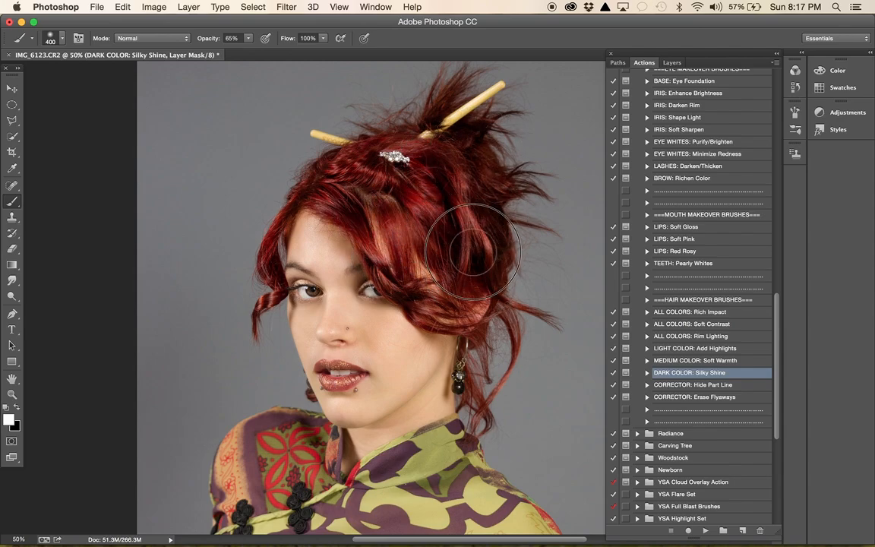
{"action": "key", "text": "bracketleft"}
{"action": "key", "text": "bracketleft"}
{"action": "mouse_move", "coordinate": [374, 256]}
{"action": "left_mouse_down"}
{"action": "mouse_move", "coordinate": [325, 196]}
{"action": "mouse_move", "coordinate": [332, 175]}
{"action": "mouse_move", "coordinate": [367, 146]}
{"action": "mouse_move", "coordinate": [367, 174]}
{"action": "mouse_move", "coordinate": [430, 184]}
{"action": "mouse_move", "coordinate": [437, 167]}
{"action": "mouse_move", "coordinate": [417, 139]}
{"action": "mouse_move", "coordinate": [405, 142]}
{"action": "mouse_move", "coordinate": [469, 191]}
{"action": "mouse_move", "coordinate": [484, 160]}
{"action": "left_mouse_up"}
{"action": "left_click_drag", "start_coordinate": [445, 114], "coordinate": [464, 77]}
{"action": "mouse_move", "coordinate": [270, 252]}
{"action": "left_mouse_down"}
{"action": "mouse_move", "coordinate": [258, 308]}
{"action": "mouse_move", "coordinate": [276, 295]}
{"action": "mouse_move", "coordinate": [269, 272]}
{"action": "mouse_move", "coordinate": [280, 232]}
{"action": "mouse_move", "coordinate": [264, 270]}
{"action": "mouse_move", "coordinate": [298, 197]}
{"action": "mouse_move", "coordinate": [297, 204]}
{"action": "mouse_move", "coordinate": [338, 160]}
{"action": "left_mouse_up"}
{"action": "key", "text": "bracketleft"}
{"action": "key", "text": "bracketleft"}
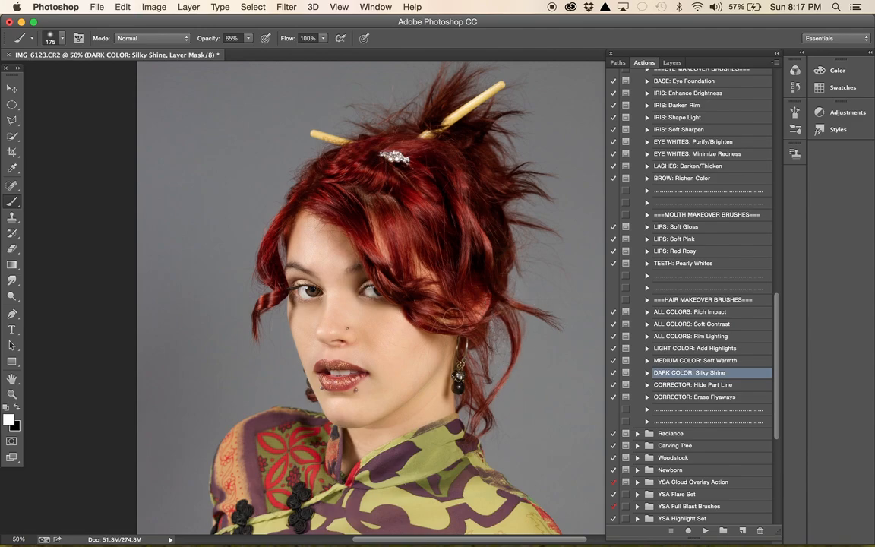
- Compare the hair effects by toggling the visibility of the Silky Shine group and the Soft Contrast layer
{"action": "left_click", "coordinate": [672, 62]}
{"action": "left_click", "coordinate": [616, 132]}
{"action": "left_click", "coordinate": [616, 133]}
{"action": "left_click", "coordinate": [615, 133]}
{"action": "left_click", "coordinate": [616, 133]}
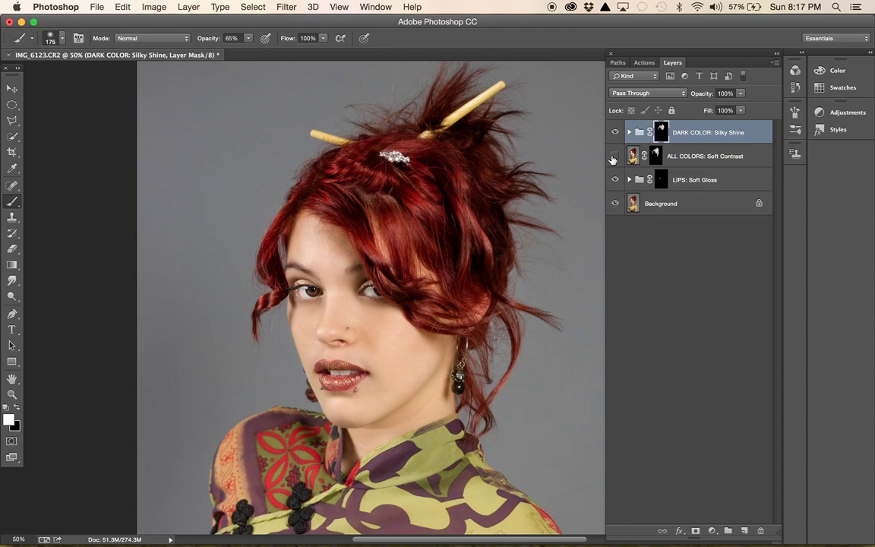
{"action": "left_click", "coordinate": [613, 159]}
{"action": "left_click", "coordinate": [613, 159]}
{"action": "left_click", "coordinate": [616, 132]}
{"action": "left_click", "coordinate": [616, 132]}
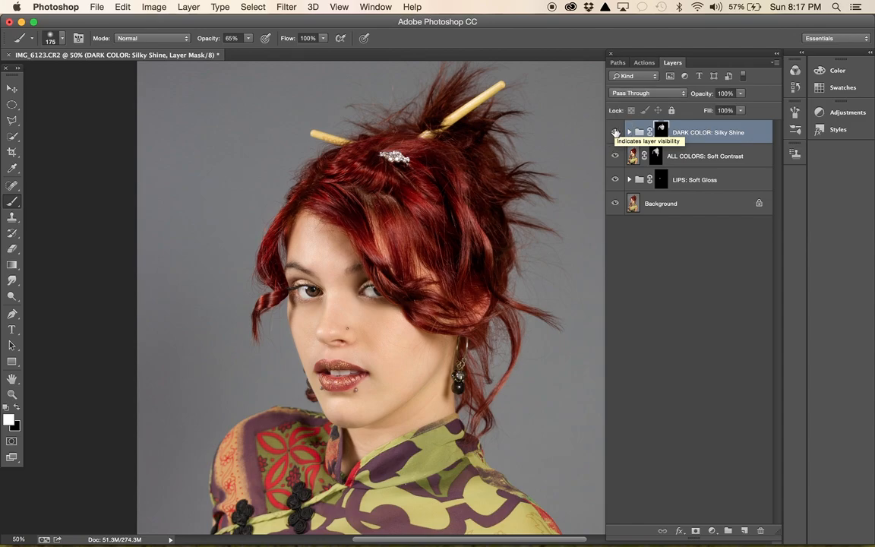
- Paint black on the Silky Shine mask with brush size 80 to remove the effect at the hair above the forehead
{"action": "key", "text": "x"}
{"action": "key", "text": "bracketleft"}
{"action": "key", "text": "bracketleft"}
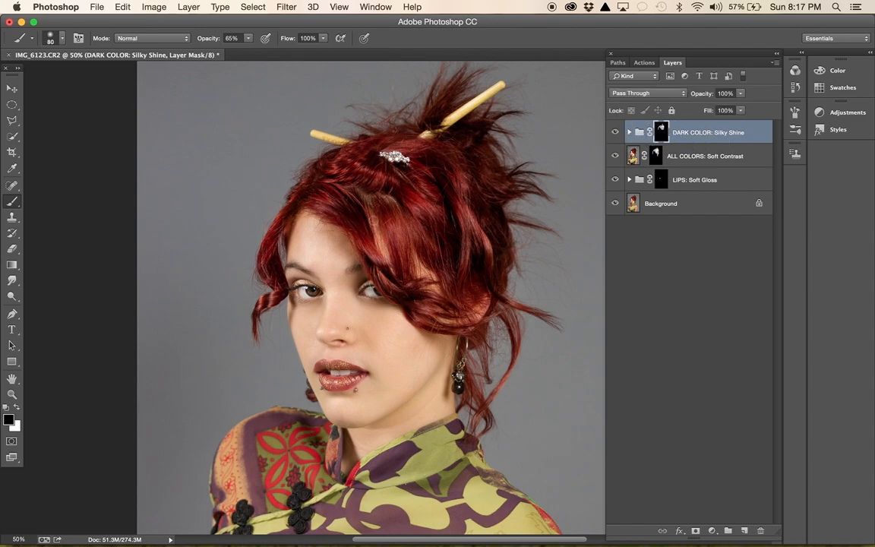
{"action": "mouse_move", "coordinate": [369, 214]}
{"action": "left_mouse_down"}
{"action": "mouse_move", "coordinate": [385, 254]}
{"action": "mouse_move", "coordinate": [369, 205]}
{"action": "left_mouse_up"}
- Flatten the lip and hair retouching layers into the Background
{"action": "key", "text": "super+minus"}
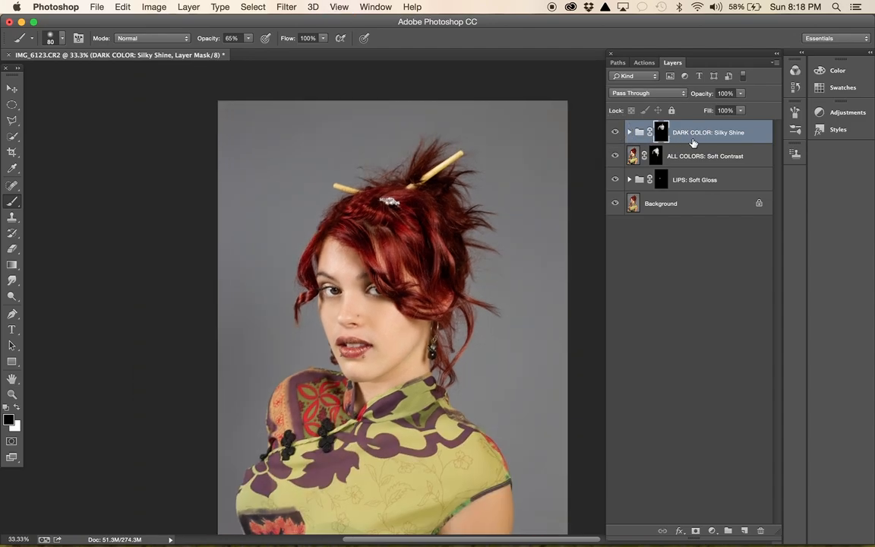
{"action": "right_click", "coordinate": [702, 215]}
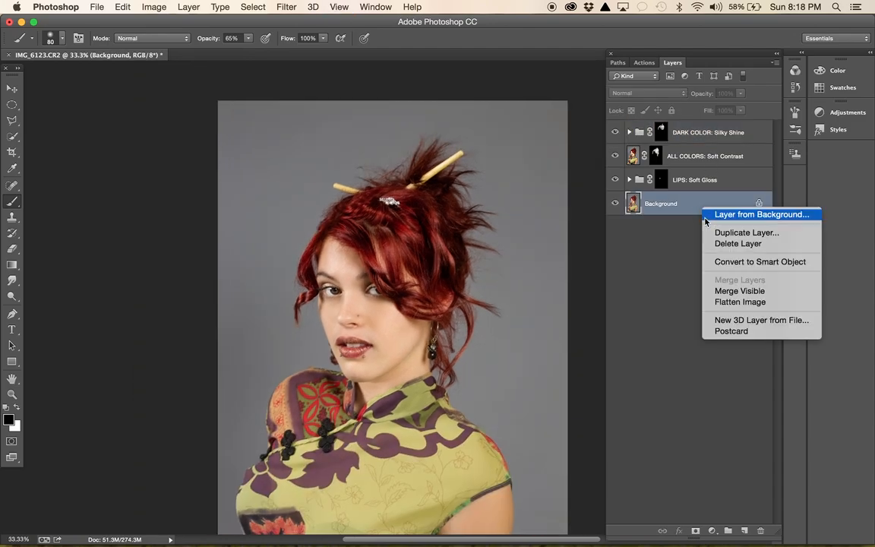
{"action": "left_click", "coordinate": [729, 304]}
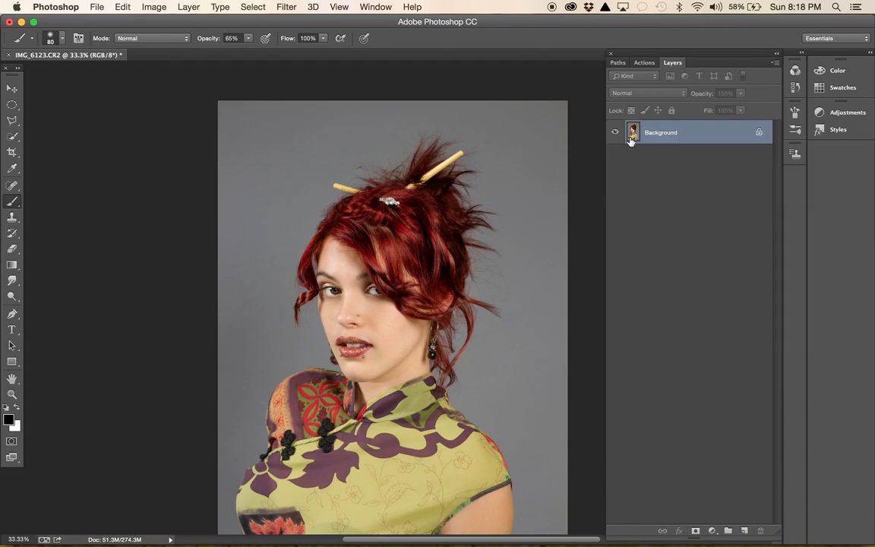
{"action": "left_click", "coordinate": [644, 62]}
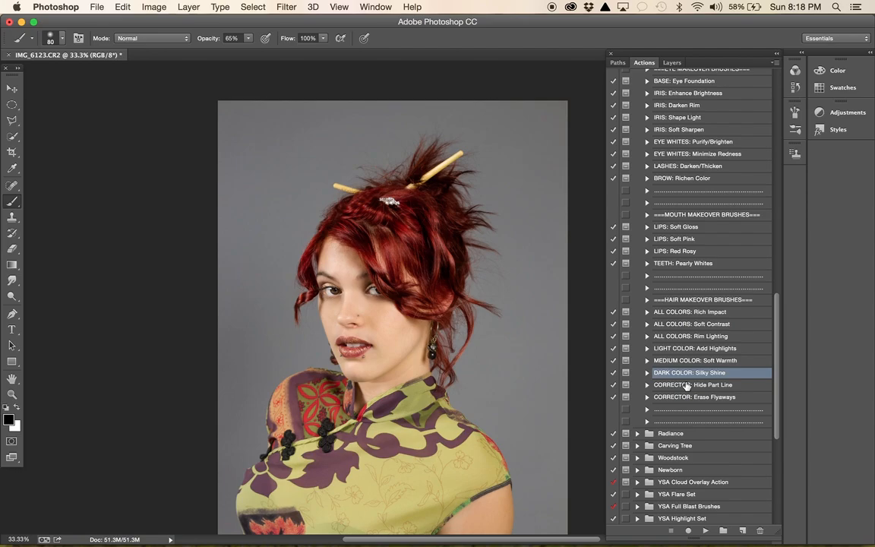
{"action": "scroll", "coordinate": [686, 386], "scroll_direction": "up", "scroll_amount": 10}
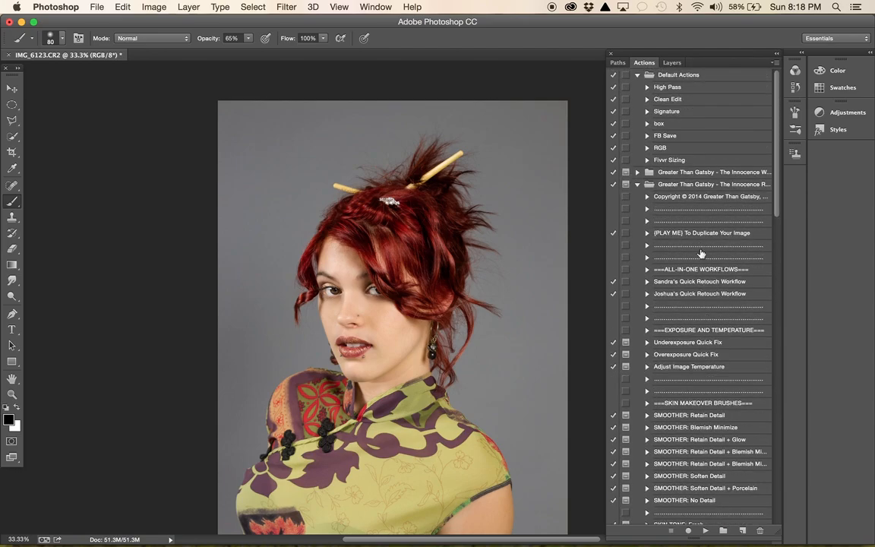
{"action": "left_click", "coordinate": [669, 64]}
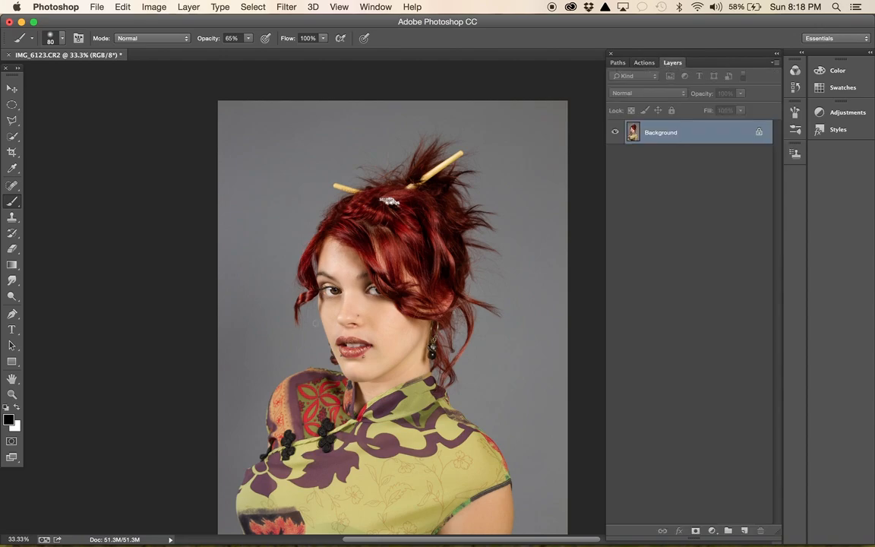
- Add a new empty layer above the Background for work on the face at 100% zoom
{"action": "key", "text": "super+plus"}
{"action": "key", "text": "super+plus"}
{"action": "key", "text": "super+plus"}
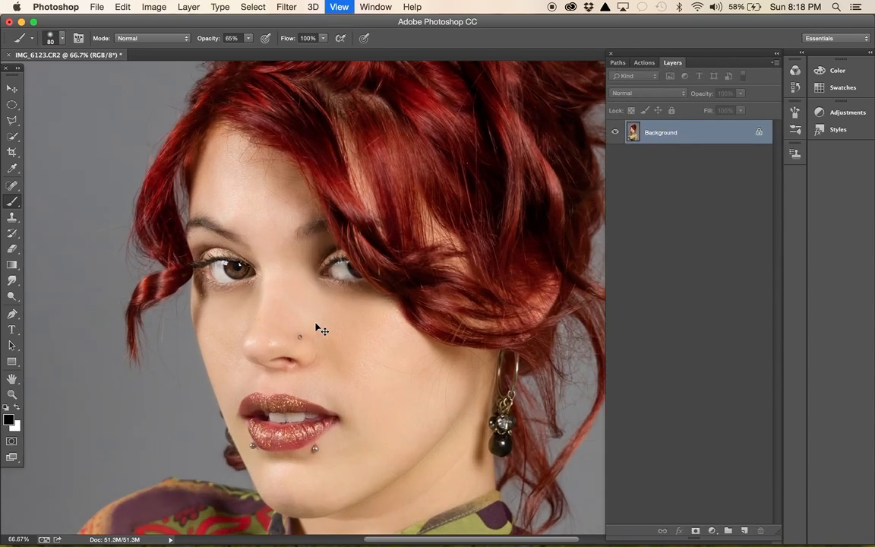
{"action": "scroll", "coordinate": [315, 324], "scroll_direction": "left", "scroll_amount": 4}
{"action": "scroll", "coordinate": [316, 324], "scroll_direction": "down", "scroll_amount": 1}
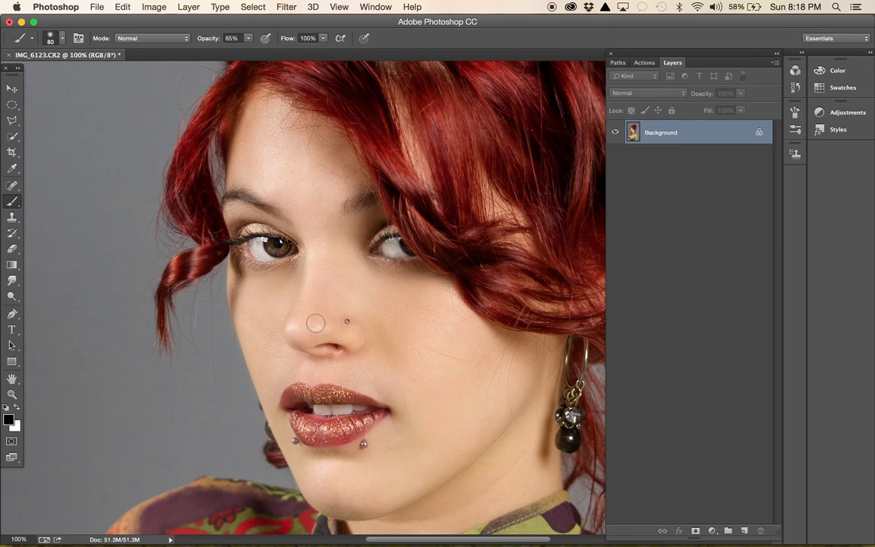
{"action": "left_click", "coordinate": [744, 533]}
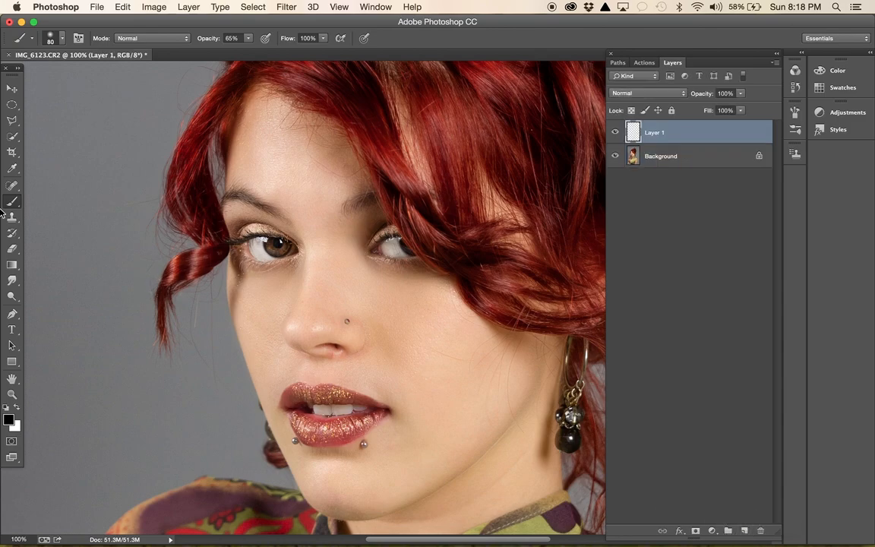
- Stamp black upper lashes on the fully visible eye using the open3-left lash brush at size 250 and 65% opacity
{"action": "right_click", "coordinate": [91, 187]}
{"action": "scroll", "coordinate": [159, 344], "scroll_direction": "down", "scroll_amount": 15}
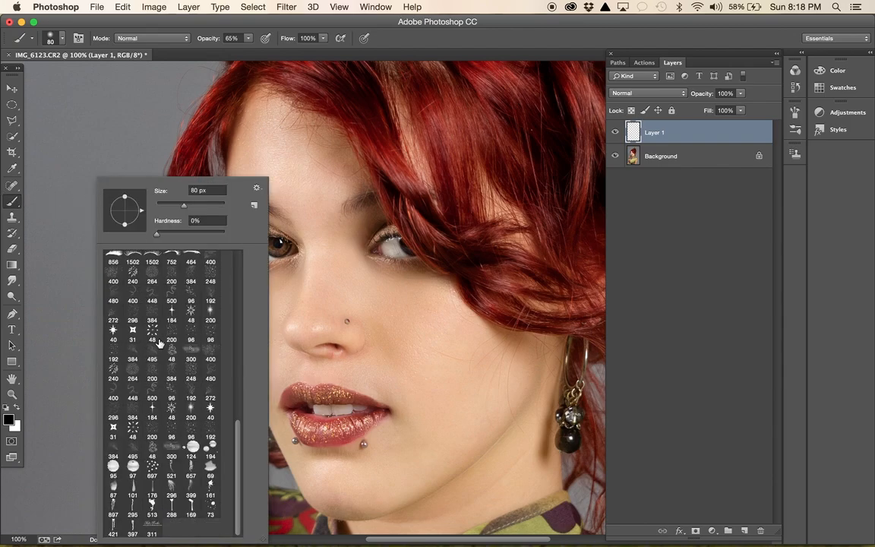
{"action": "scroll", "coordinate": [163, 403], "scroll_direction": "up", "scroll_amount": 10}
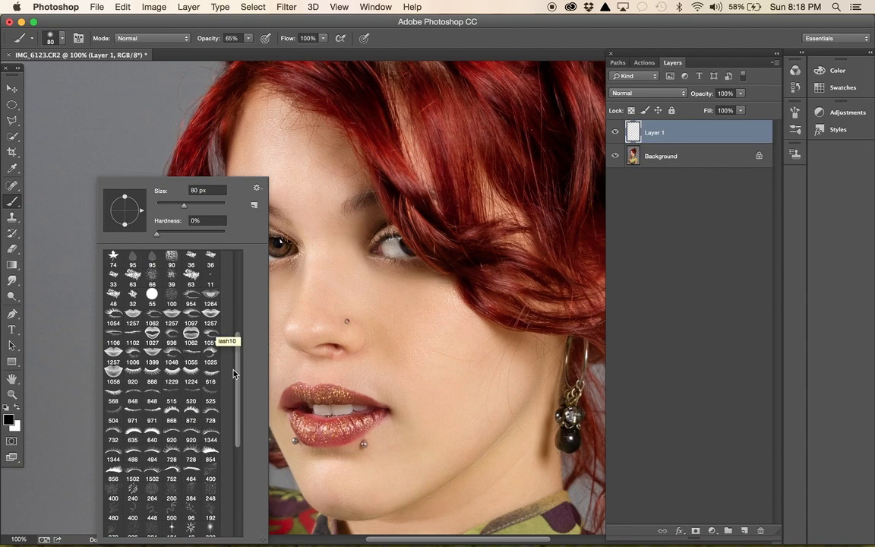
{"action": "left_click", "coordinate": [209, 415]}
{"action": "left_click", "coordinate": [391, 327]}
{"action": "key", "text": "super+z"}
{"action": "key", "text": "bracketleft"}
{"action": "key", "text": "bracketleft"}
{"action": "key", "text": "bracketleft"}
{"action": "key", "text": "bracketleft"}
{"action": "key", "text": "bracketleft"}
{"action": "key", "text": "bracketleft"}
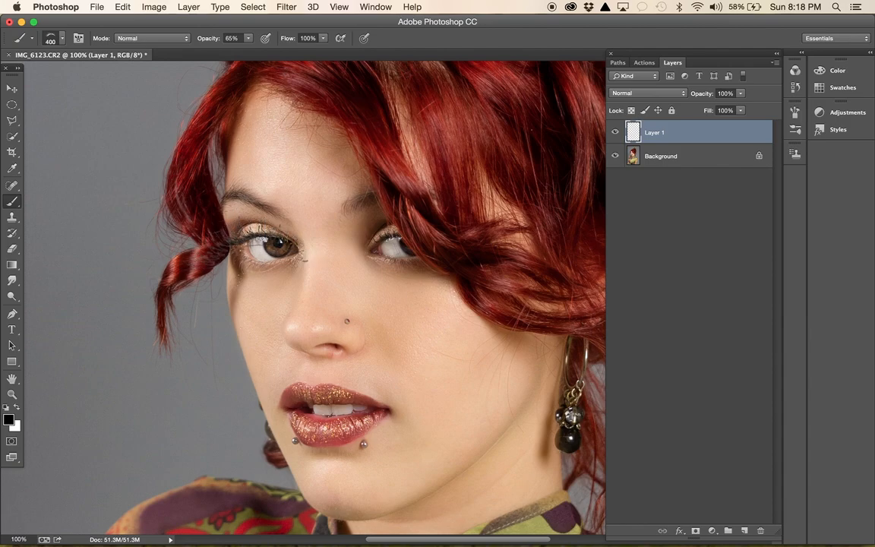
{"action": "left_click", "coordinate": [242, 233]}
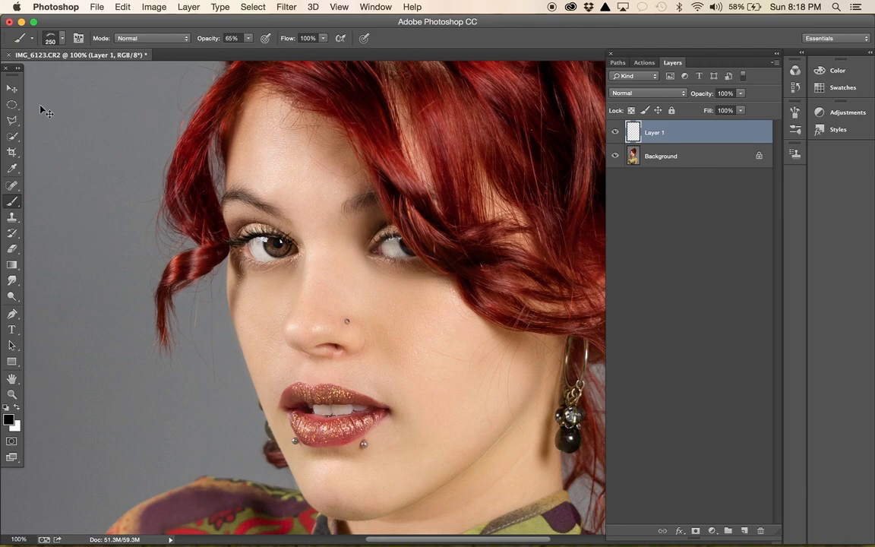
- Align the stamped upper lashes with the eyelid at 200% zoom and reduce their height to about 91%
{"action": "key", "text": "super+equal"}
{"action": "left_click", "coordinate": [11, 88]}
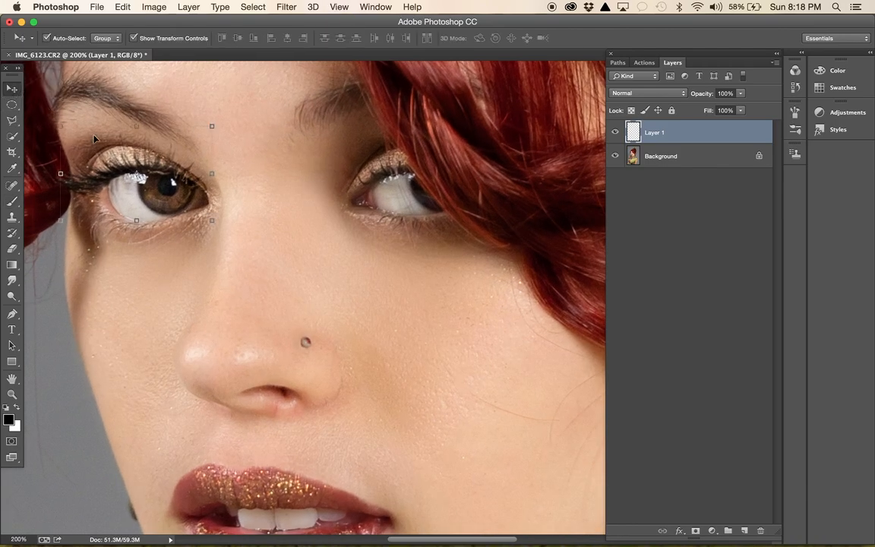
{"action": "mouse_move", "coordinate": [126, 173]}
{"action": "left_mouse_down"}
{"action": "mouse_move", "coordinate": [124, 155]}
{"action": "mouse_move", "coordinate": [120, 168]}
{"action": "left_mouse_up"}
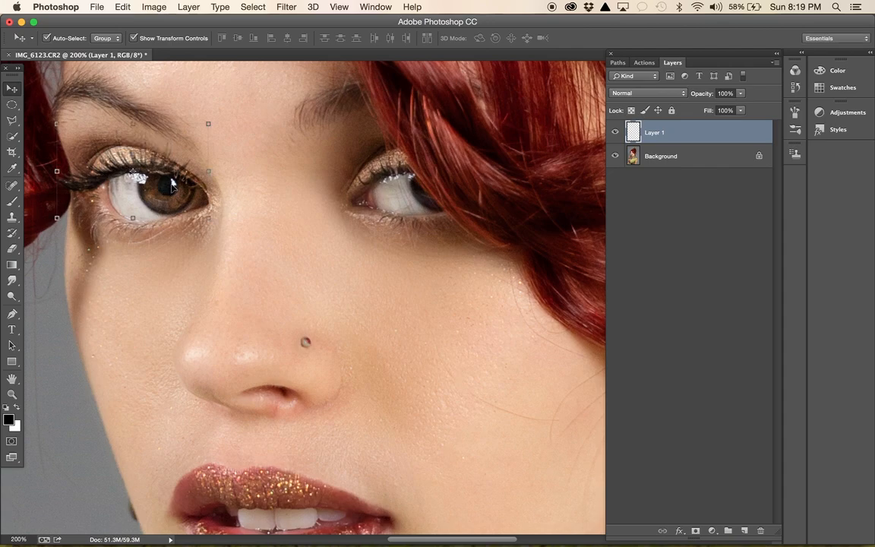
{"action": "left_click_drag", "start_coordinate": [133, 124], "coordinate": [134, 137]}
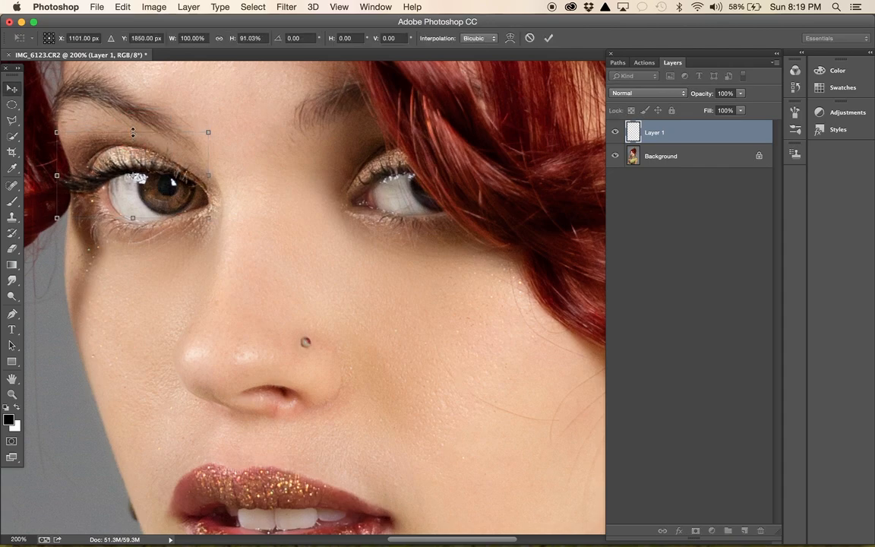
{"action": "key", "text": "Return"}
- Set the opacity of the upper lash layer to 79%
{"action": "left_click", "coordinate": [11, 248]}
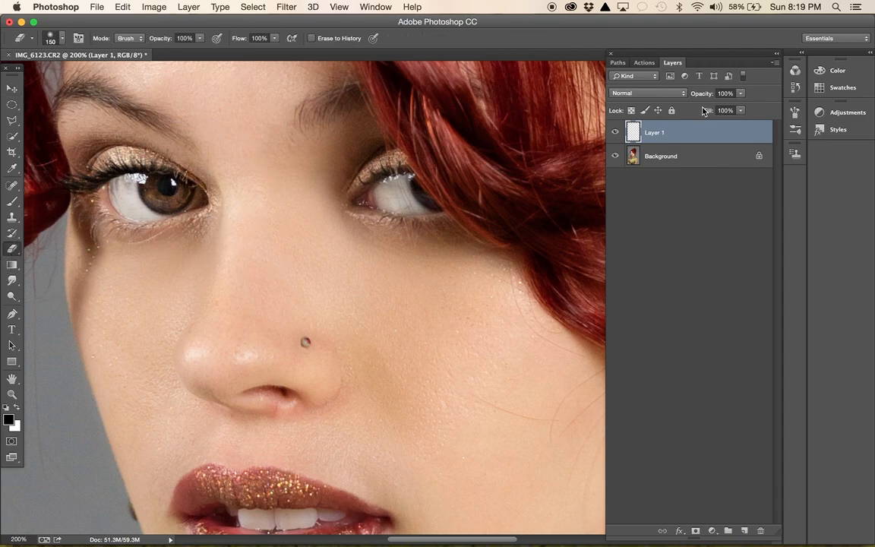
{"action": "left_click", "coordinate": [741, 95]}
{"action": "left_click_drag", "start_coordinate": [743, 110], "coordinate": [731, 111]}
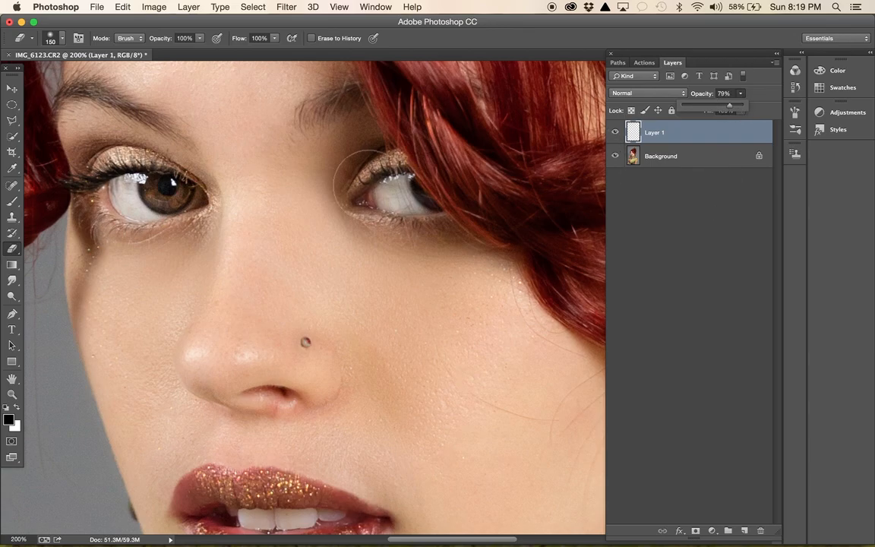
- Compare the portrait at 50% zoom with and without the added upper lashes by toggling the visibility of Layer 1
{"action": "key", "text": "super+minus"}
{"action": "key", "text": "super+minus"}
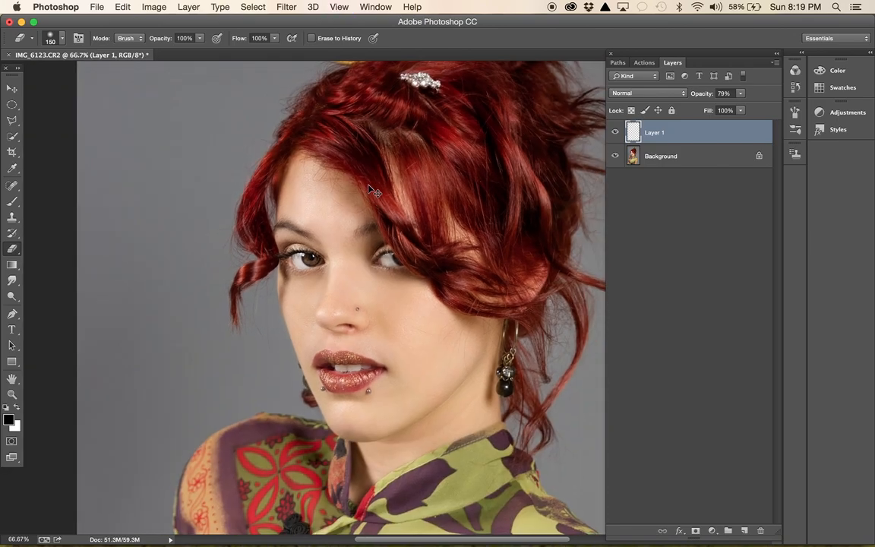
{"action": "key", "text": "super+minus"}
{"action": "left_click", "coordinate": [616, 134]}
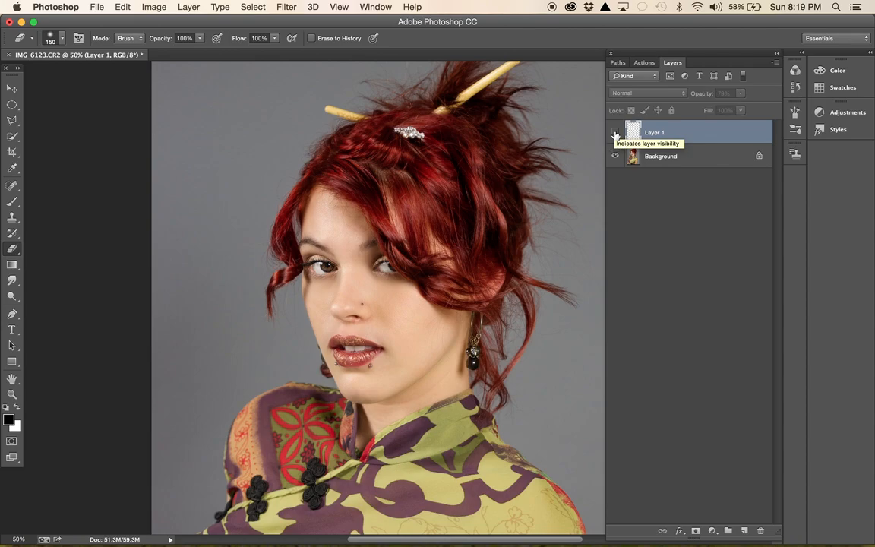
{"action": "left_click", "coordinate": [615, 133]}
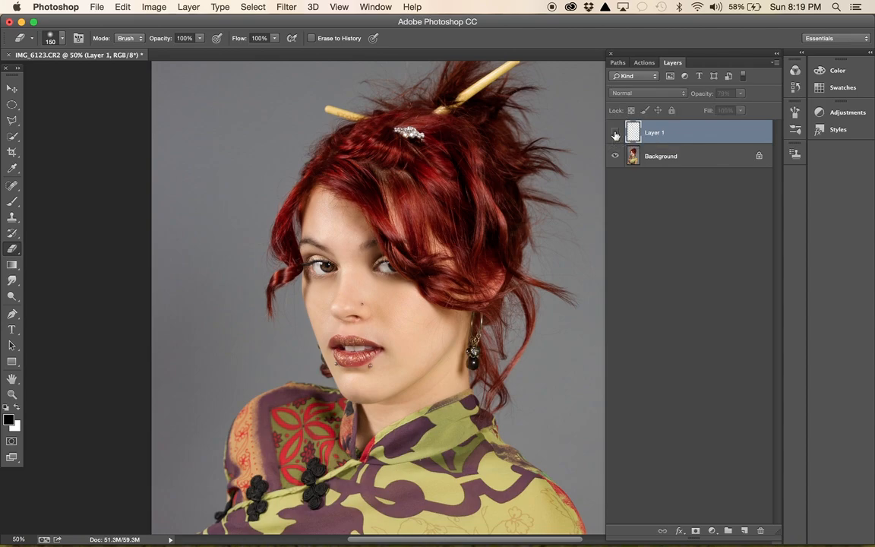
- Flatten the upper lashes into the Background and add a new empty layer for the lower lashes
{"action": "left_click", "coordinate": [676, 157]}
{"action": "right_click", "coordinate": [690, 164]}
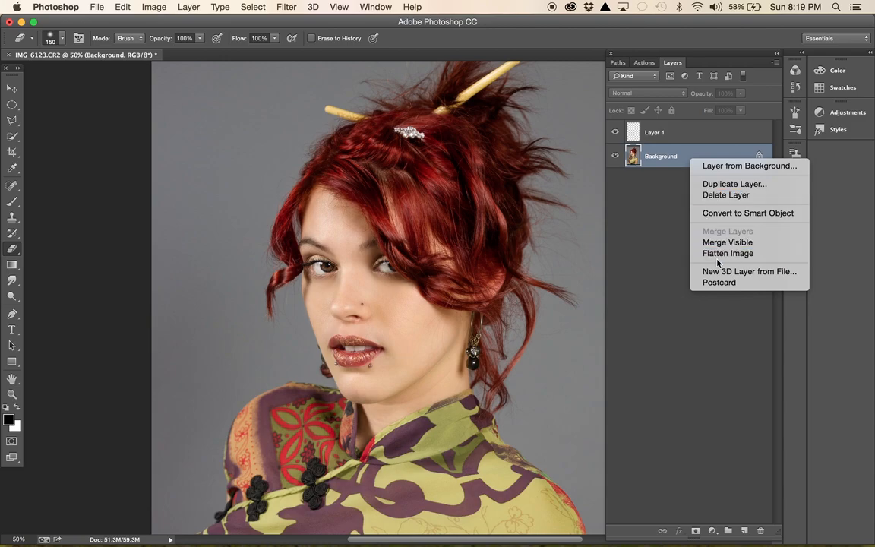
{"action": "left_click", "coordinate": [719, 255]}
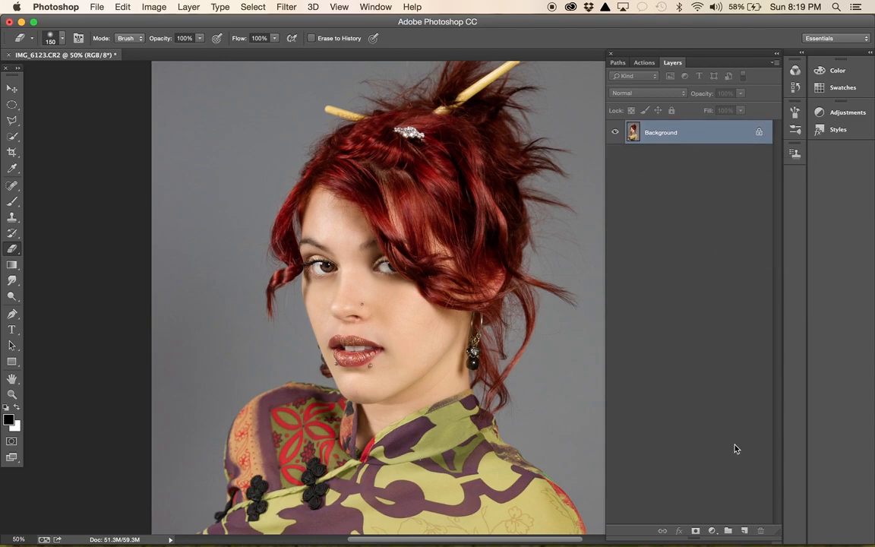
{"action": "left_click", "coordinate": [745, 530]}
{"action": "key", "text": "super+equal"}
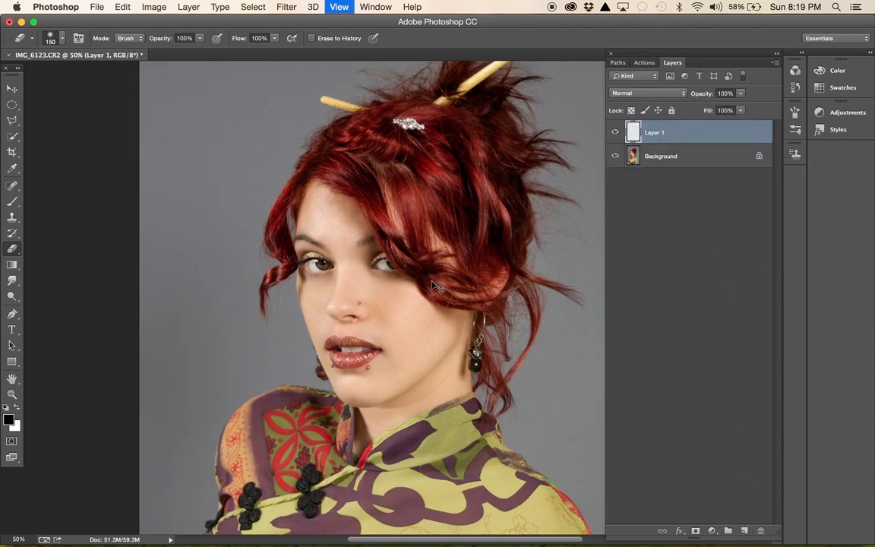
{"action": "key", "text": "super+equal"}
{"action": "right_click", "coordinate": [190, 316]}
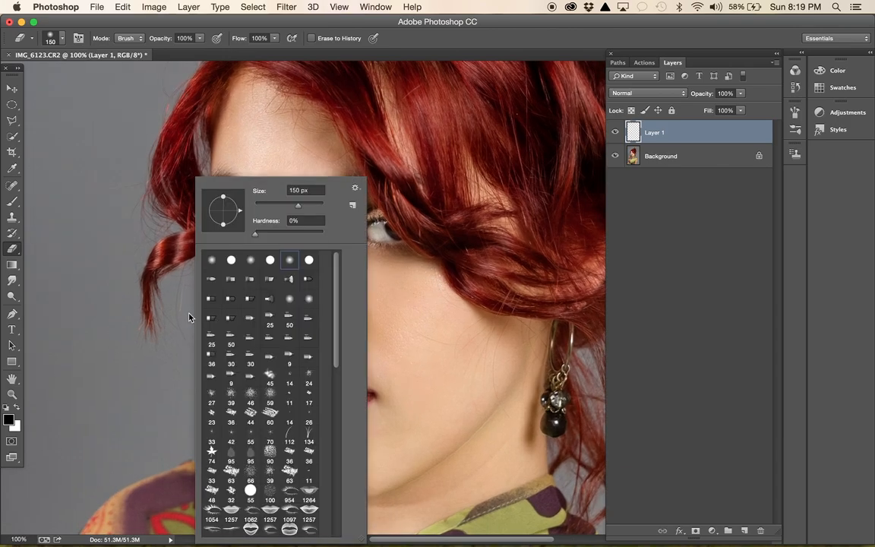
{"action": "scroll", "coordinate": [269, 376], "scroll_direction": "down", "scroll_amount": 10}
{"action": "scroll", "coordinate": [269, 375], "scroll_direction": "up", "scroll_amount": 10}
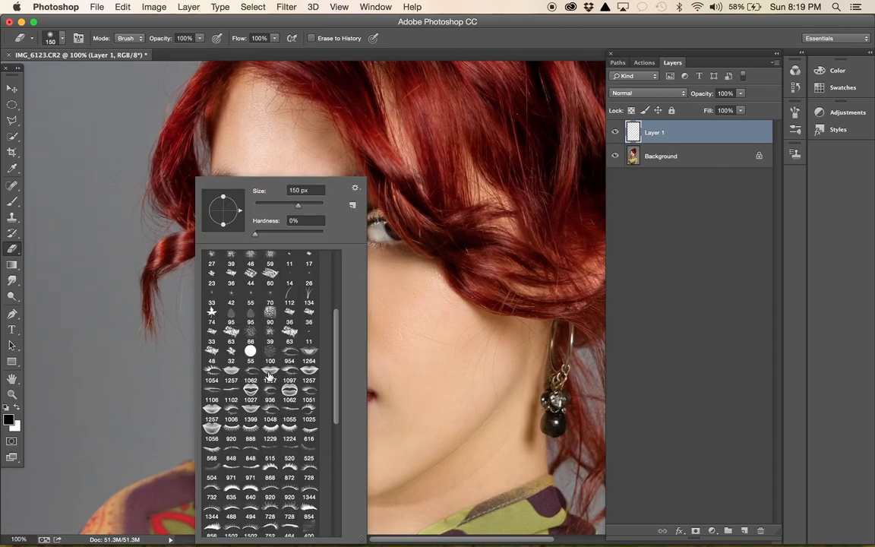
{"action": "scroll", "coordinate": [269, 375], "scroll_direction": "down", "scroll_amount": 15}
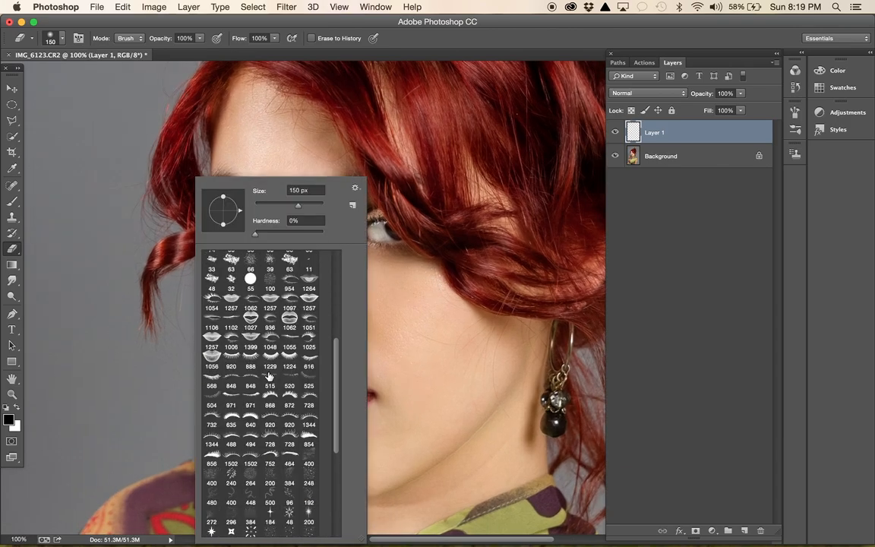
{"action": "scroll", "coordinate": [269, 376], "scroll_direction": "up", "scroll_amount": 1}
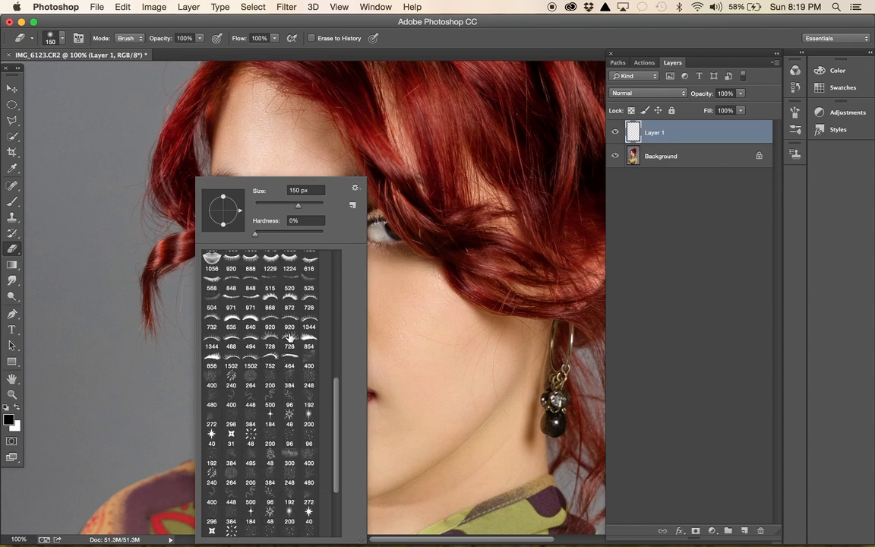
{"action": "left_click", "coordinate": [268, 284]}
{"action": "left_click", "coordinate": [376, 302]}
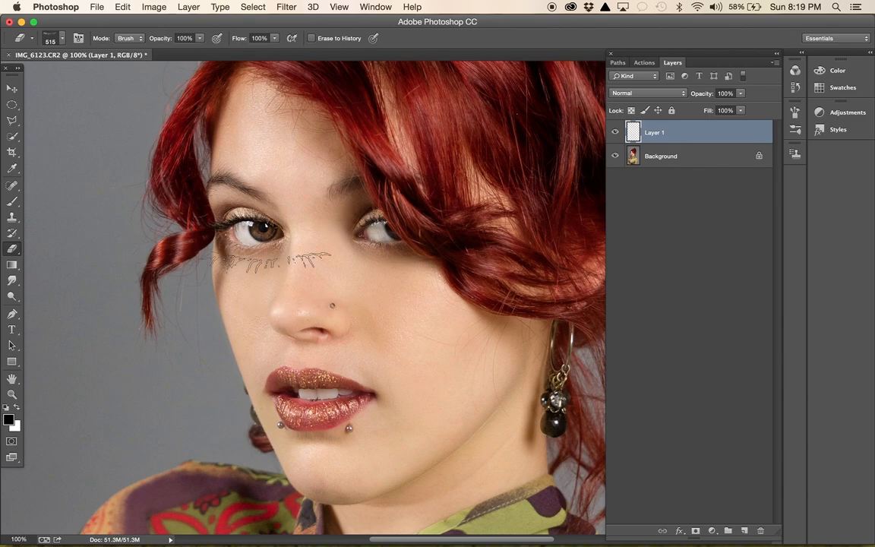
{"action": "key", "text": "super+equal"}
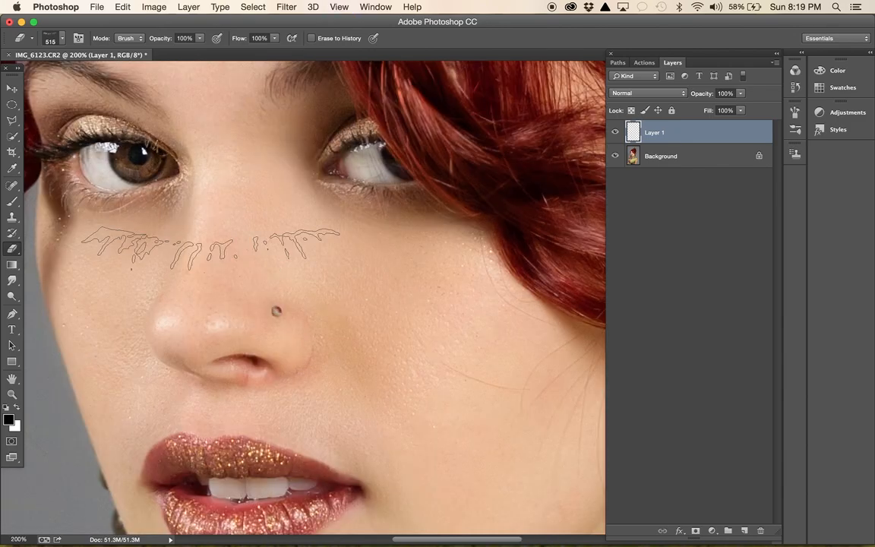
{"action": "key", "text": "bracketleft"}
{"action": "key", "text": "bracketleft"}
{"action": "key", "text": "bracketleft"}
{"action": "key", "text": "bracketleft"}
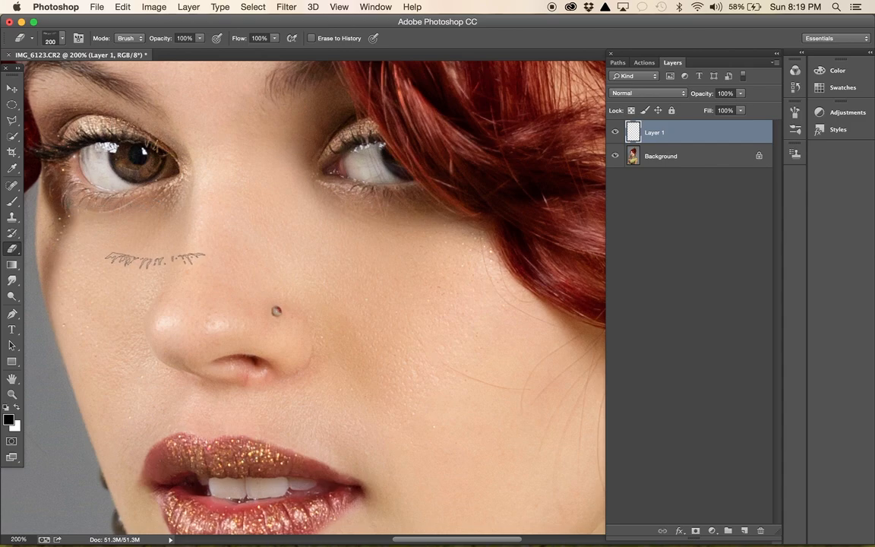
- Stamp black lower lashes under the fully visible eye using the 515 px lower-lash brush reduced to size 200 at 65% opacity
{"action": "left_click", "coordinate": [12, 199]}
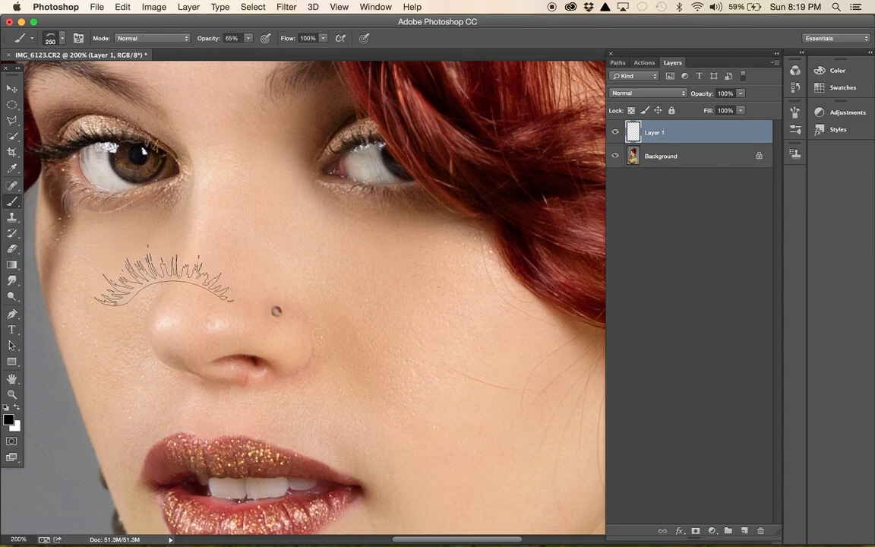
{"action": "right_click", "coordinate": [139, 269]}
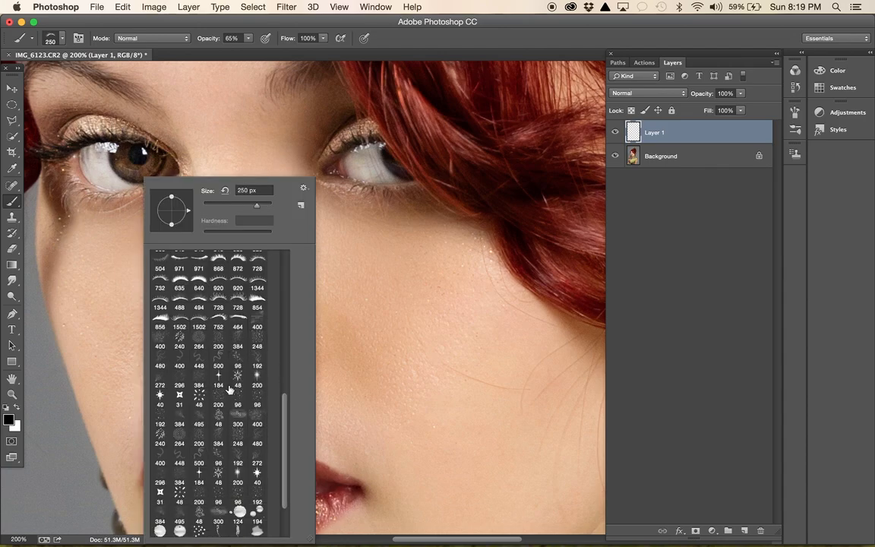
{"action": "scroll", "coordinate": [191, 316], "scroll_direction": "up", "scroll_amount": 5}
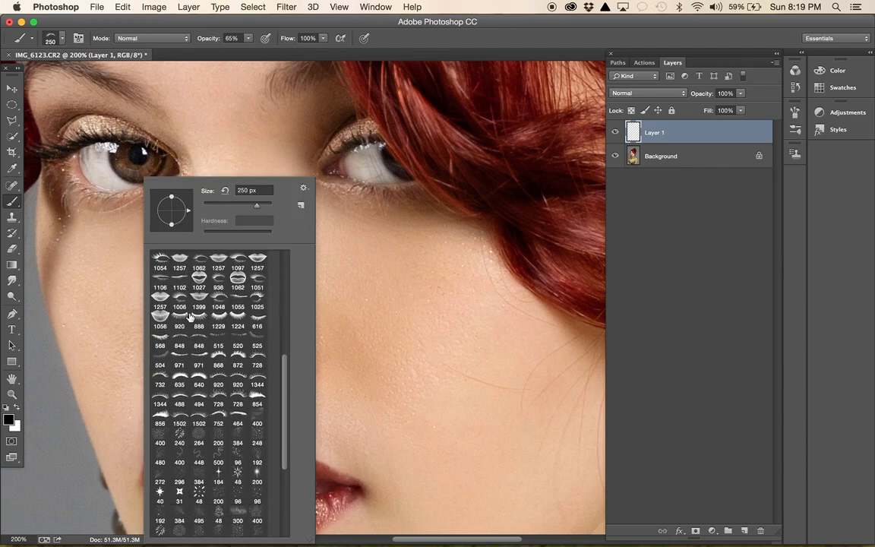
{"action": "left_click", "coordinate": [217, 342]}
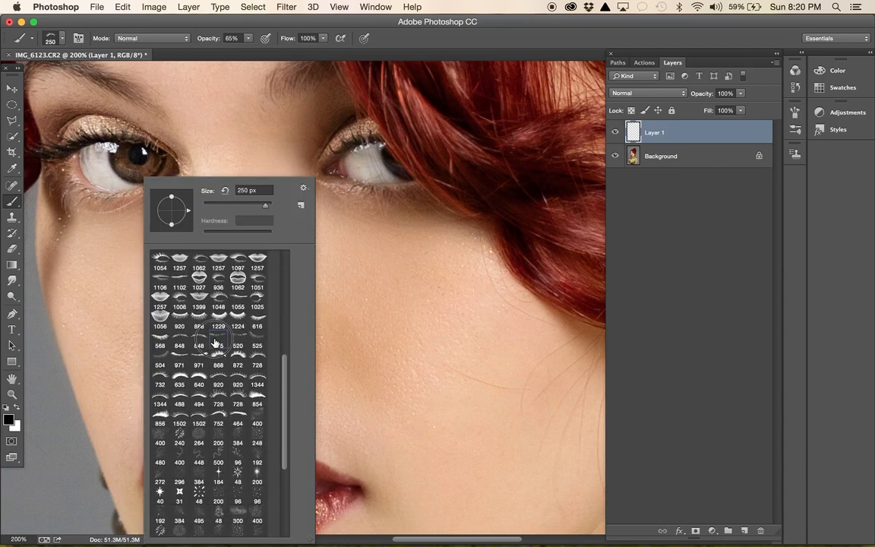
{"action": "left_click", "coordinate": [81, 205]}
{"action": "key", "text": "super+z"}
{"action": "key", "text": "bracketleft"}
{"action": "key", "text": "bracketleft"}
{"action": "key", "text": "bracketleft"}
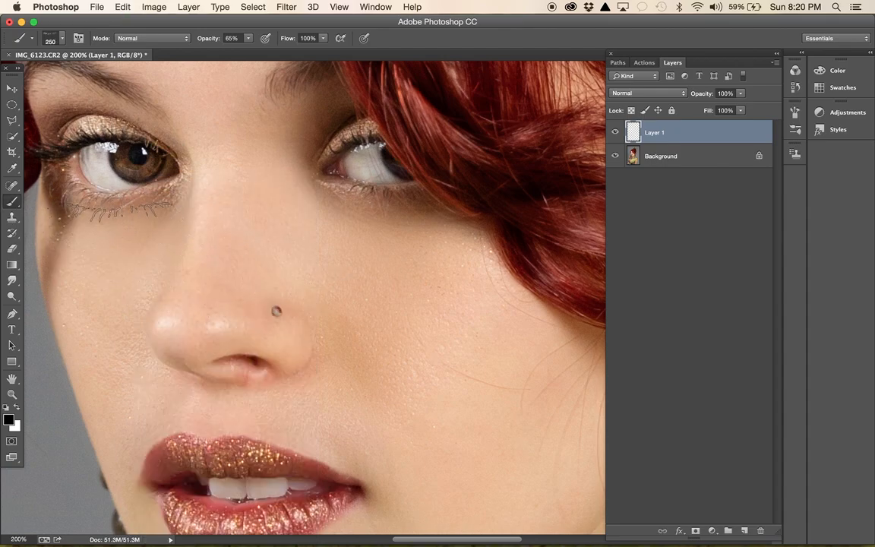
{"action": "key", "text": "bracketleft"}
{"action": "key", "text": "bracketleft"}
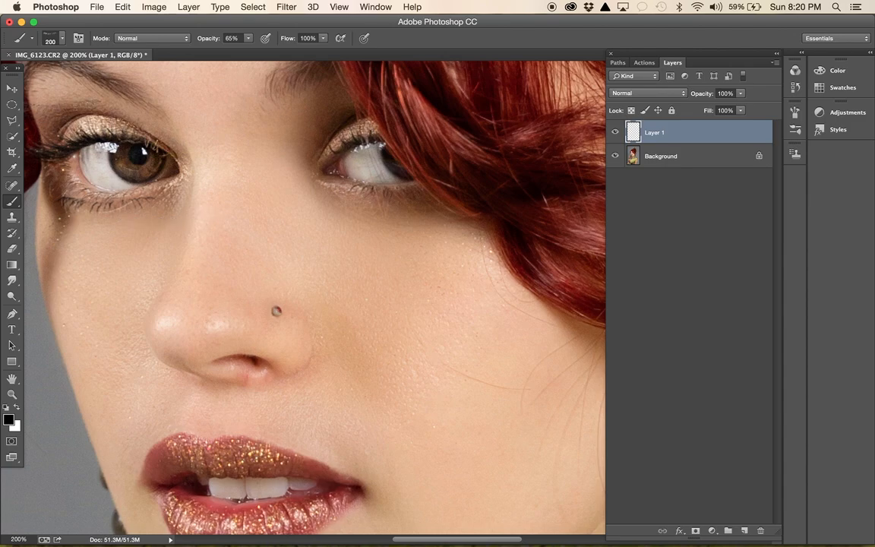
- Distort the lower lashes to follow the lower lid, rotating them about 14° and scaling their width to about 90%
{"action": "left_click", "coordinate": [11, 89]}
{"action": "left_click_drag", "start_coordinate": [182, 205], "coordinate": [181, 219]}
{"action": "left_click_drag", "start_coordinate": [76, 196], "coordinate": [102, 214]}
{"action": "left_click_drag", "start_coordinate": [175, 194], "coordinate": [52, 213]}
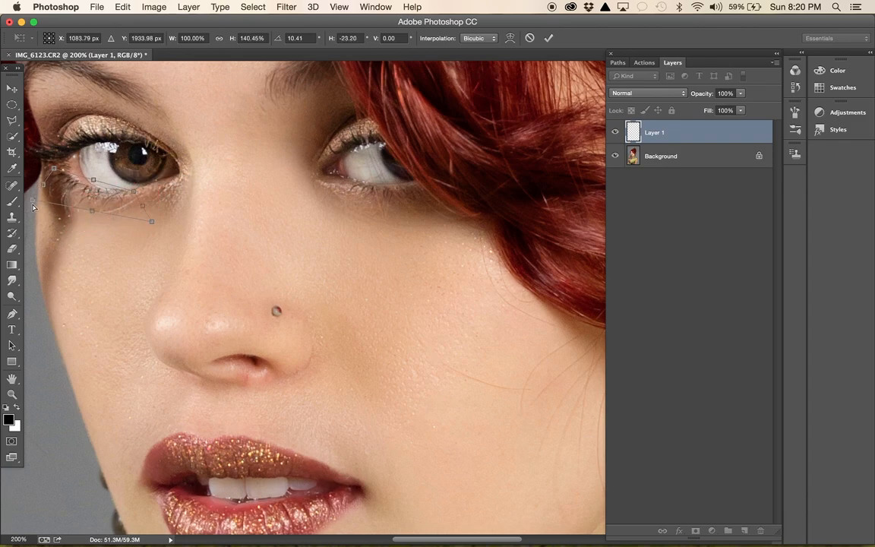
{"action": "mouse_move", "coordinate": [32, 203]}
{"action": "left_mouse_down"}
{"action": "mouse_move", "coordinate": [35, 189]}
{"action": "mouse_move", "coordinate": [58, 185]}
{"action": "mouse_move", "coordinate": [46, 195]}
{"action": "left_mouse_up"}
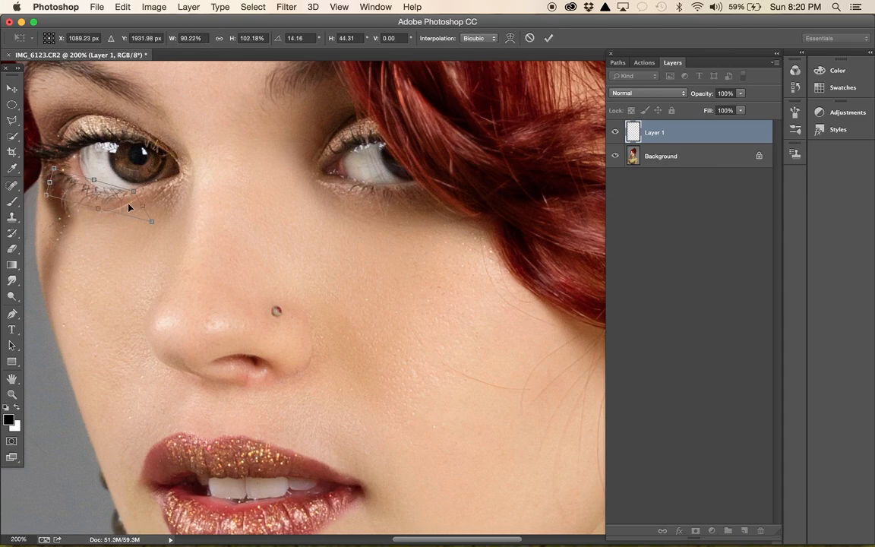
{"action": "mouse_move", "coordinate": [137, 199]}
{"action": "left_mouse_down"}
{"action": "mouse_move", "coordinate": [133, 188]}
{"action": "mouse_move", "coordinate": [129, 203]}
{"action": "mouse_move", "coordinate": [133, 184]}
{"action": "mouse_move", "coordinate": [137, 193]}
{"action": "left_mouse_up"}
{"action": "key", "text": "Return"}
- Nudge the lower lashes down and adjust their transform slightly along the lower lid
{"action": "key", "text": "Down"}
{"action": "left_click_drag", "start_coordinate": [153, 177], "coordinate": [157, 177]}
{"action": "key", "text": "Return"}
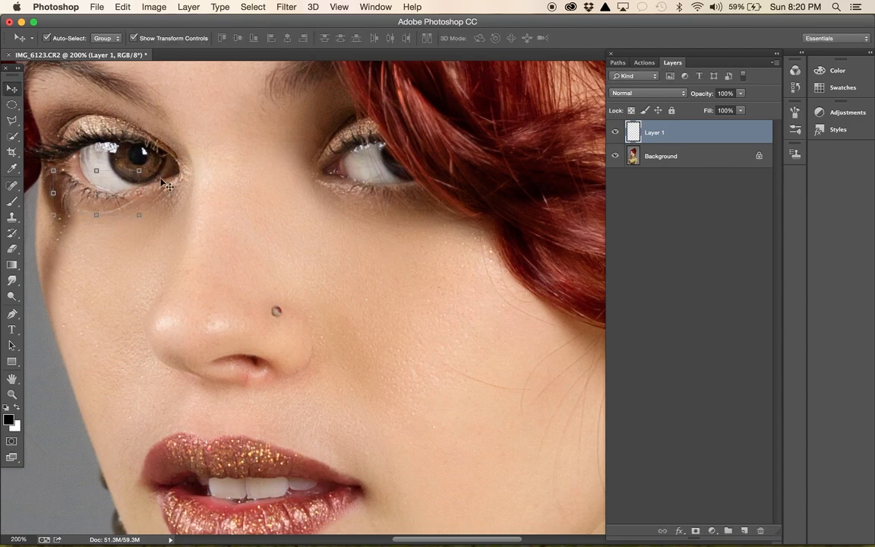
- Warp the lower lashes slightly toward the outer corner of the fully visible eye and apply the transform
{"action": "left_click", "coordinate": [230, 8]}
{"action": "mouse_move", "coordinate": [276, 7]}
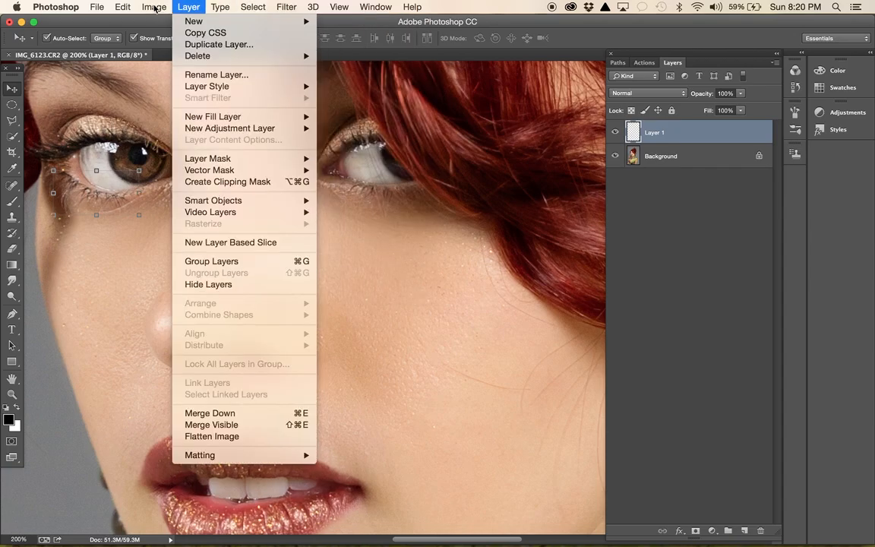
{"action": "mouse_move", "coordinate": [125, 7]}
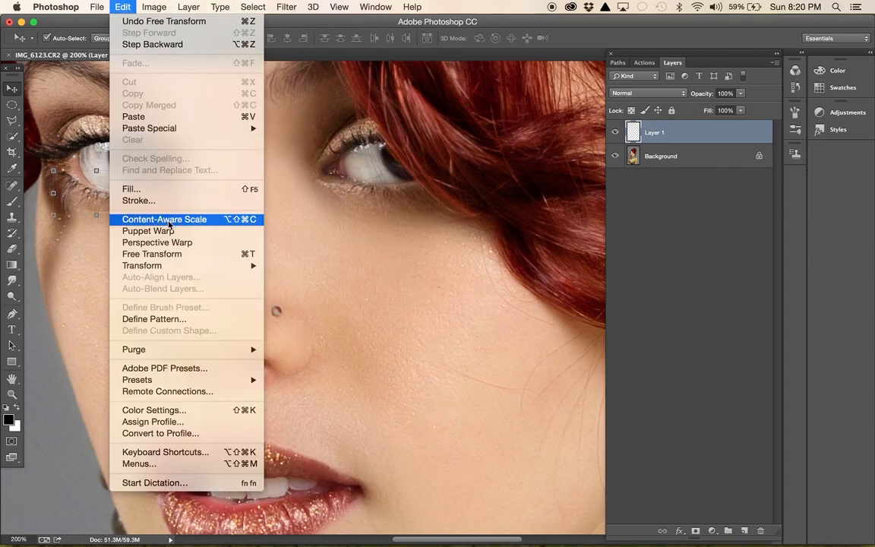
{"action": "mouse_move", "coordinate": [228, 265]}
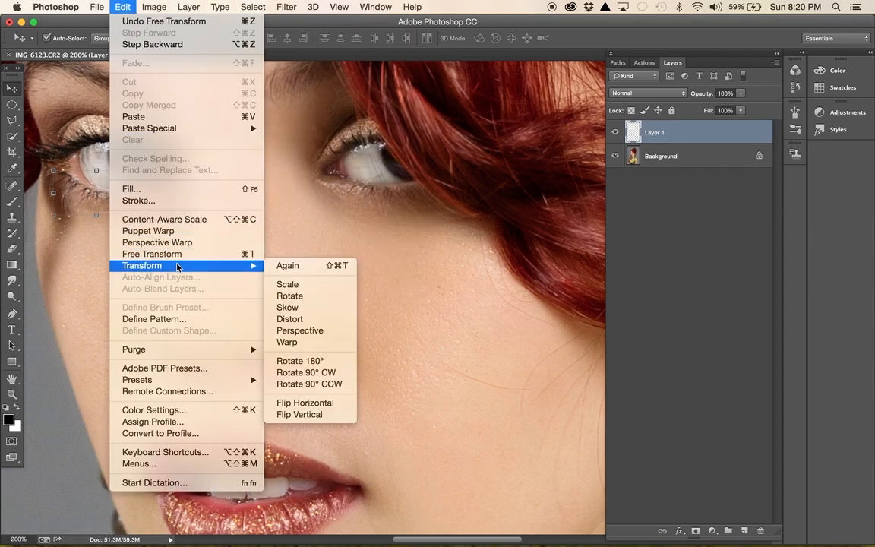
{"action": "left_click", "coordinate": [303, 343]}
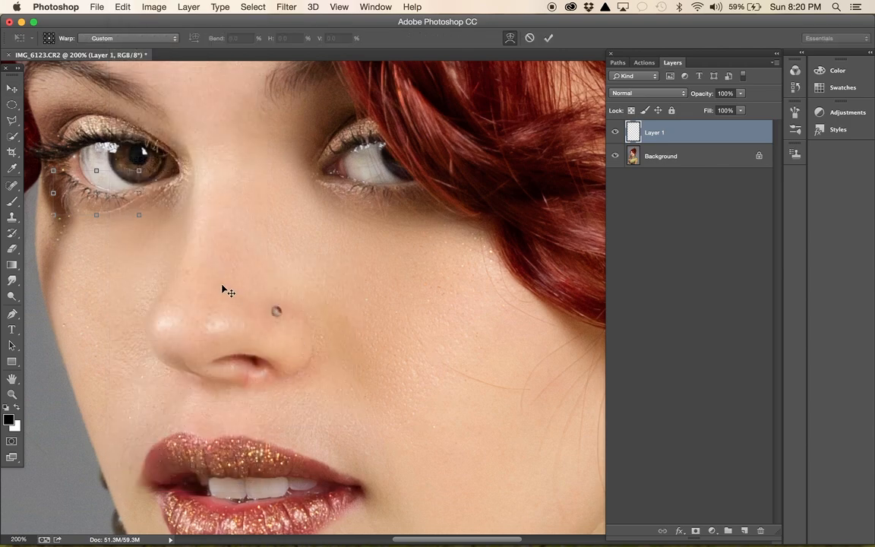
{"action": "mouse_move", "coordinate": [95, 199]}
{"action": "left_mouse_down"}
{"action": "mouse_move", "coordinate": [91, 192]}
{"action": "mouse_move", "coordinate": [86, 200]}
{"action": "left_mouse_up"}
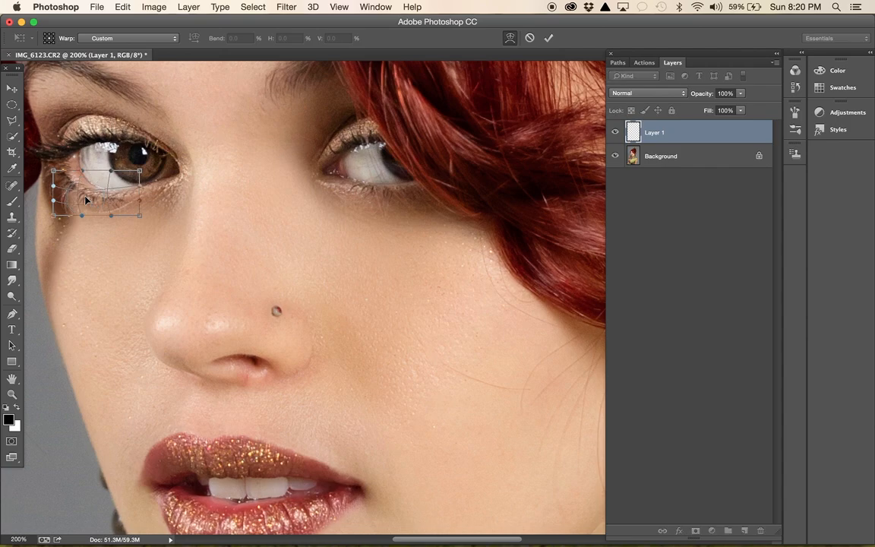
{"action": "key", "text": "Return"}
- Nudge the lower lashes toward the nose until they line up with the lower lid
{"action": "key", "text": "Right"}
{"action": "key", "text": "Right"}
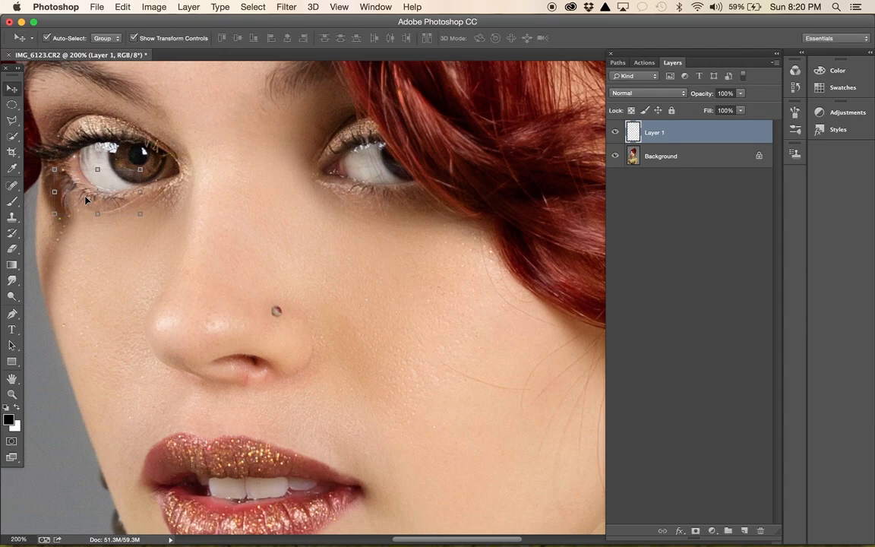
{"action": "key", "text": "Up"}
{"action": "key", "text": "Right"}
{"action": "key", "text": "Right"}
{"action": "key", "text": "Right"}
{"action": "key", "text": "Down"}
{"action": "key", "text": "Down"}
{"action": "key", "text": "Left"}
{"action": "key", "text": "Left"}
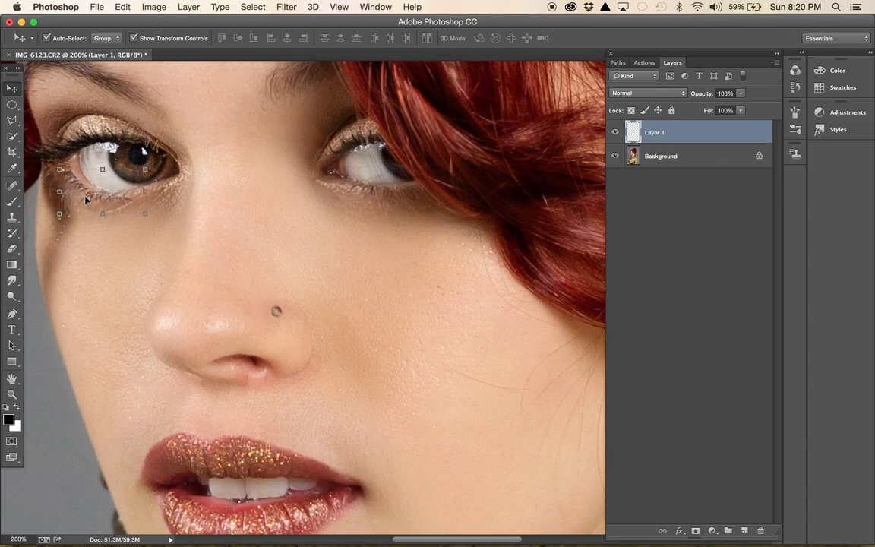
- Flatten the lower lashes into the Background
{"action": "key", "text": "super+minus"}
{"action": "key", "text": "super+minus"}
{"action": "key", "text": "super+minus"}
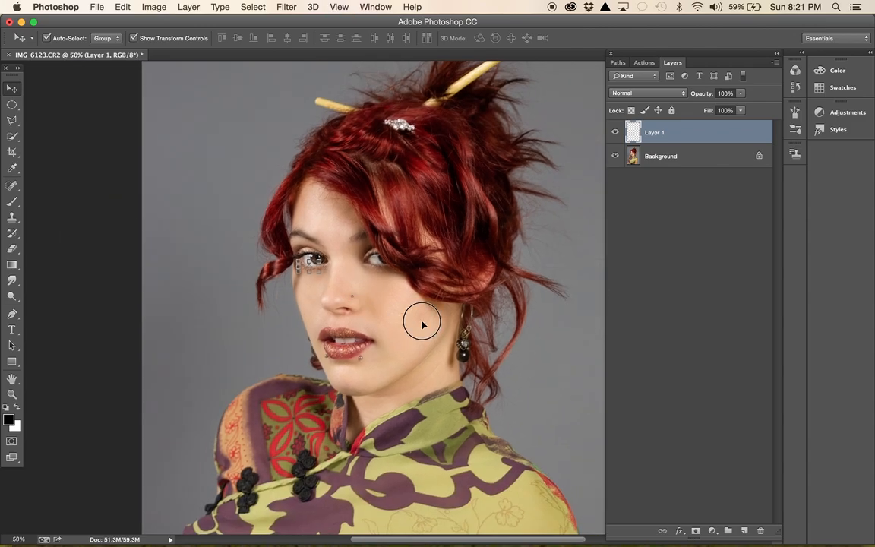
{"action": "left_click", "coordinate": [423, 325]}
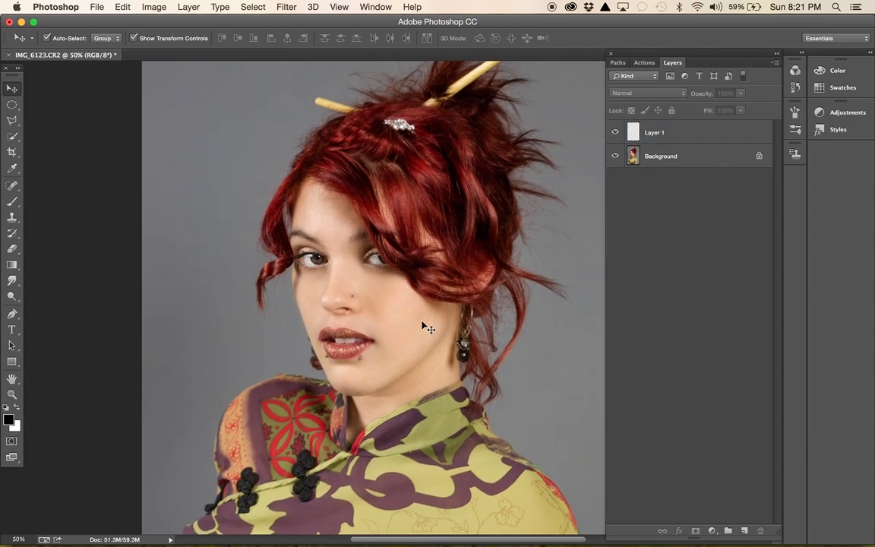
{"action": "left_click", "coordinate": [656, 133]}
{"action": "left_click", "coordinate": [741, 94]}
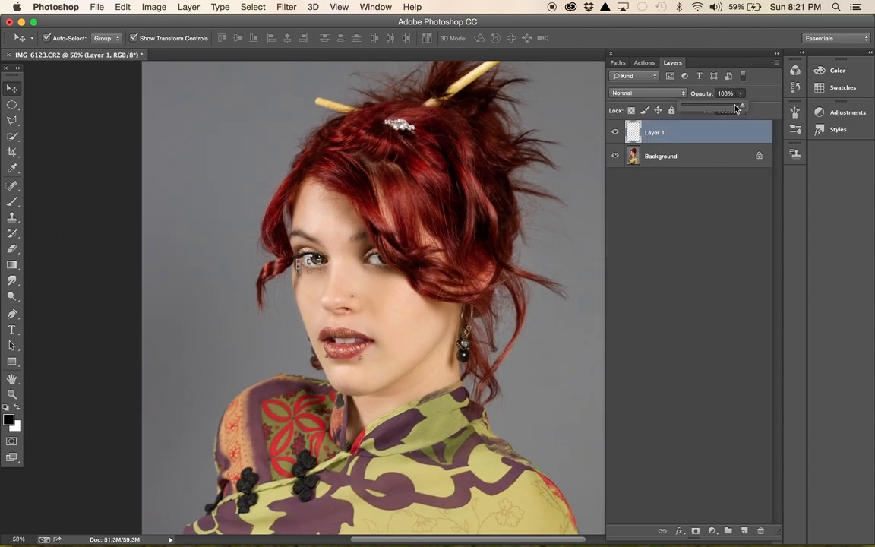
{"action": "left_click", "coordinate": [578, 268]}
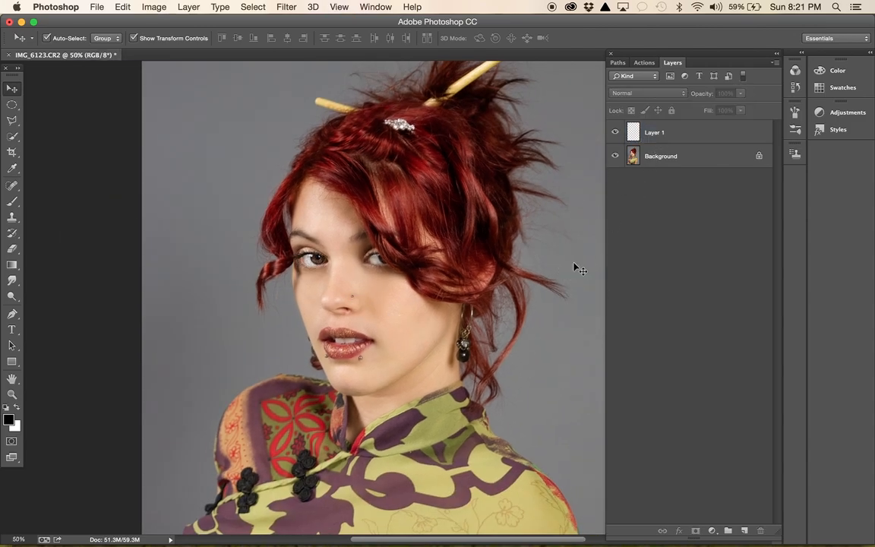
{"action": "left_click", "coordinate": [615, 134]}
{"action": "right_click", "coordinate": [675, 156]}
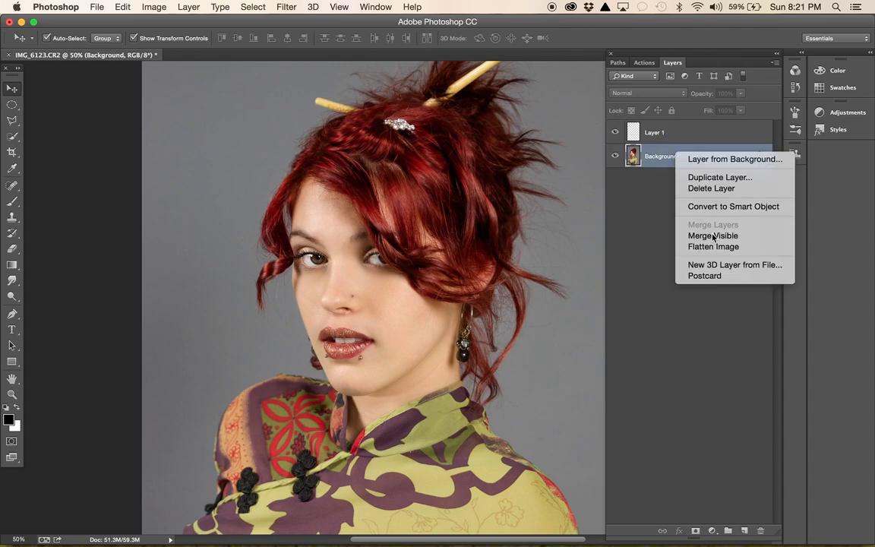
{"action": "left_click", "coordinate": [702, 247]}
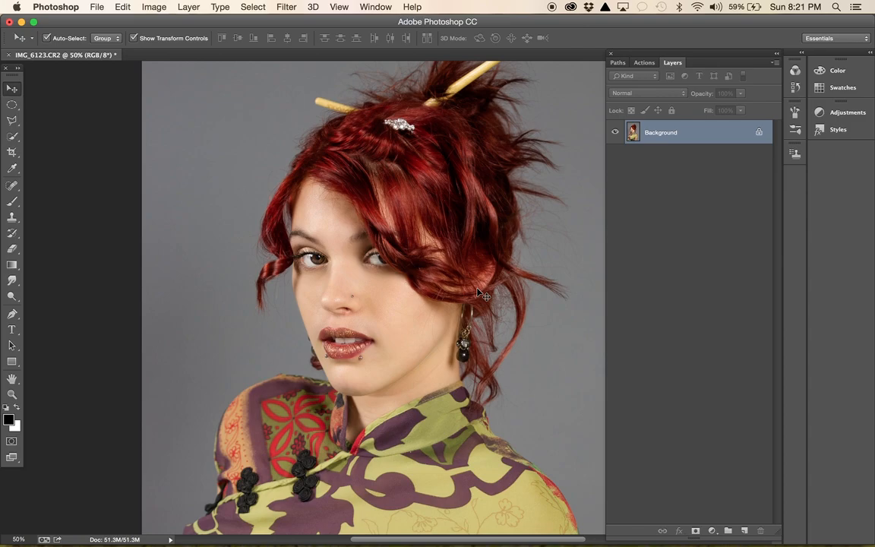
- Add a new empty layer and switch the brush to a soft round tip with 0% hardness, undoing the test dab
{"action": "key", "text": "super+plus"}
{"action": "scroll", "coordinate": [482, 295], "scroll_direction": "up", "scroll_amount": 5}
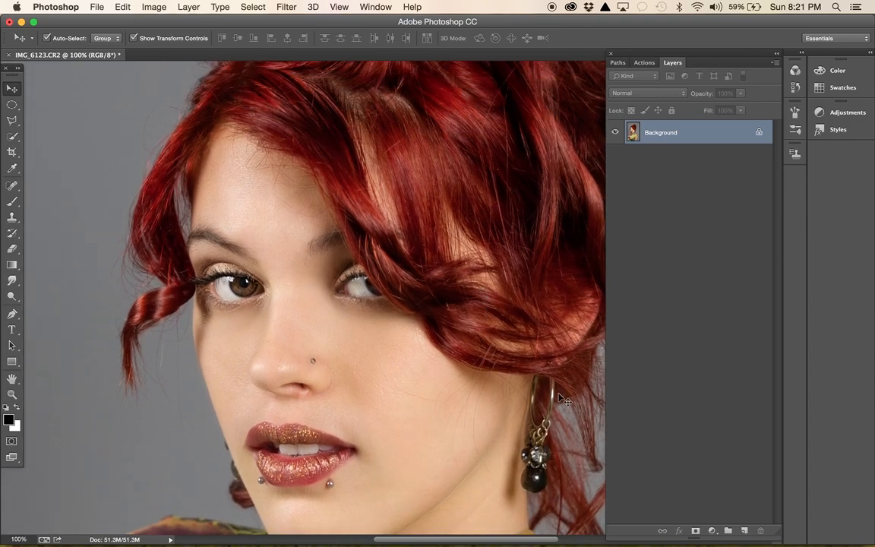
{"action": "left_click", "coordinate": [745, 531]}
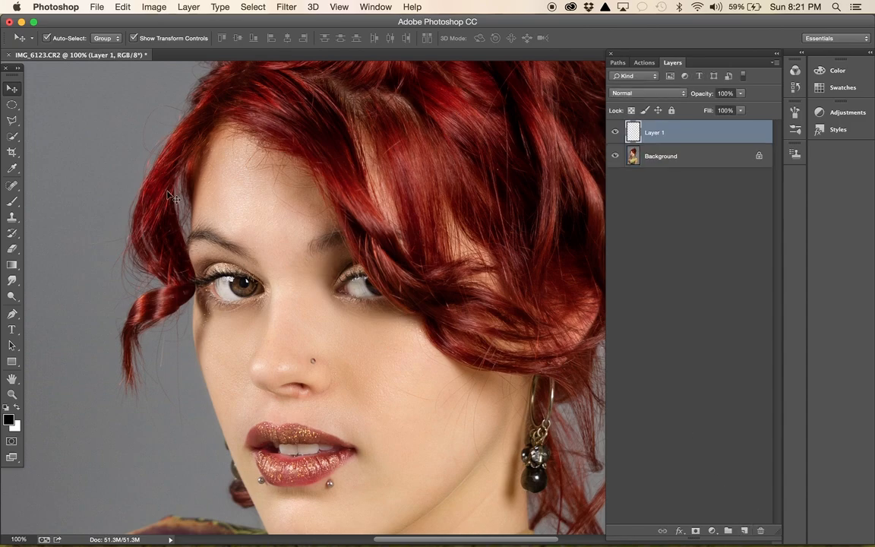
{"action": "left_click", "coordinate": [11, 200]}
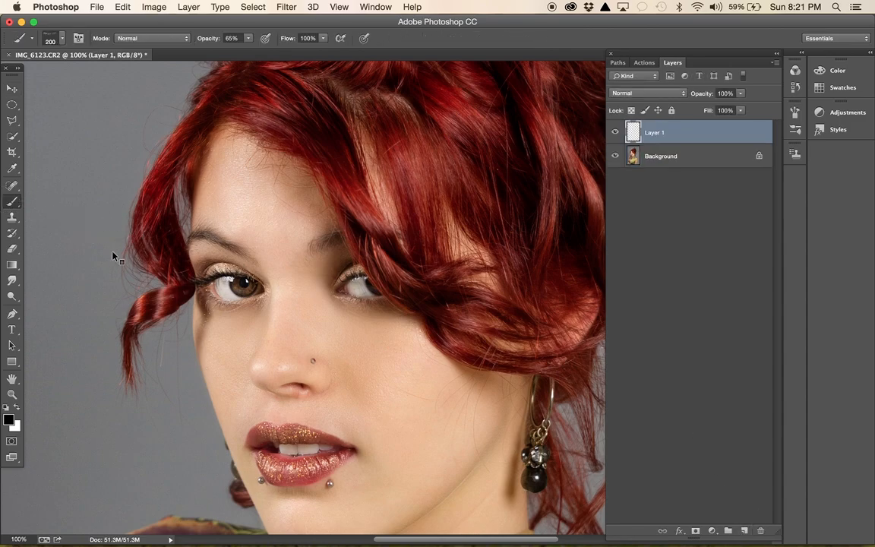
{"action": "right_click", "coordinate": [104, 228]}
{"action": "left_click", "coordinate": [214, 261]}
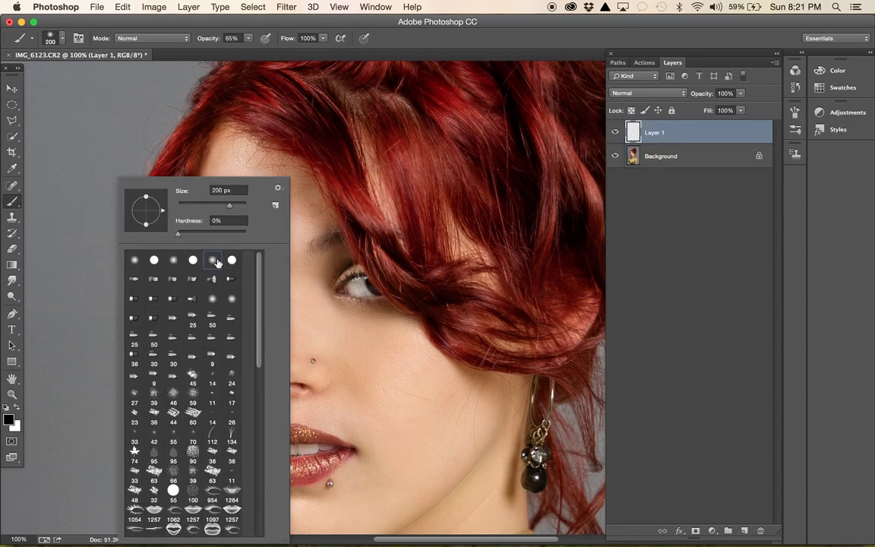
{"action": "left_click", "coordinate": [82, 213]}
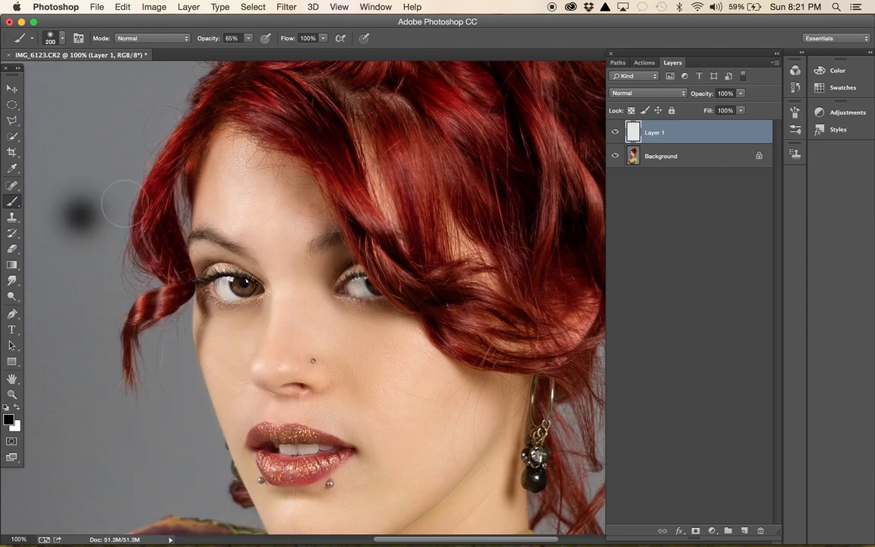
{"action": "key", "text": "super+z"}
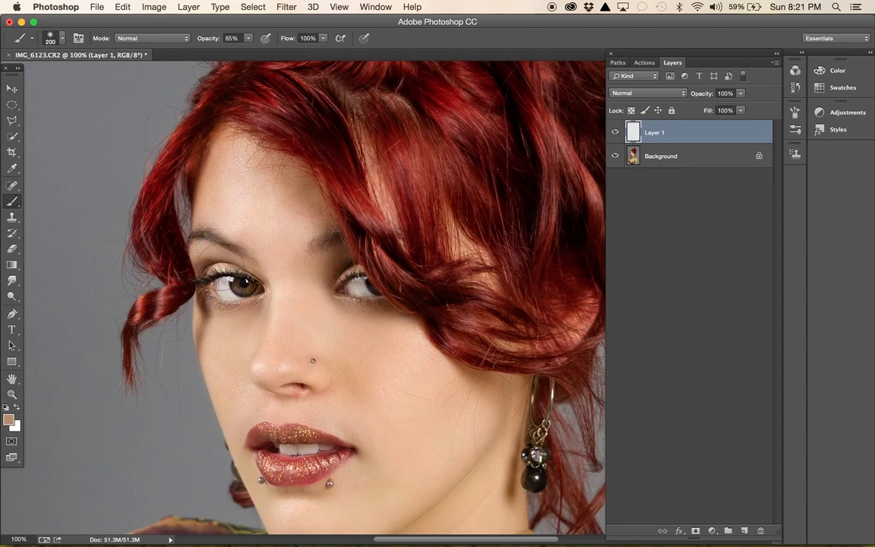
- Paint tan over both upper eyelids with the soft brush at 31% opacity, reducing its size from 70 to 35 px
{"action": "key", "text": "super+equal"}
{"action": "scroll", "coordinate": [232, 250], "scroll_direction": "left", "scroll_amount": 5}
{"action": "key", "text": "bracketleft"}
{"action": "key", "text": "bracketleft"}
{"action": "key", "text": "bracketleft"}
{"action": "key", "text": "bracketleft"}
{"action": "key", "text": "bracketleft"}
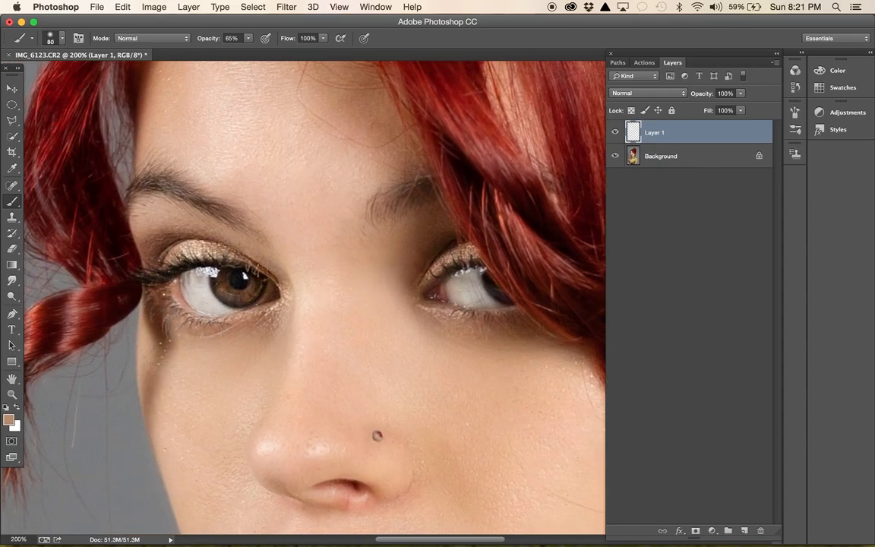
{"action": "left_click", "coordinate": [249, 39]}
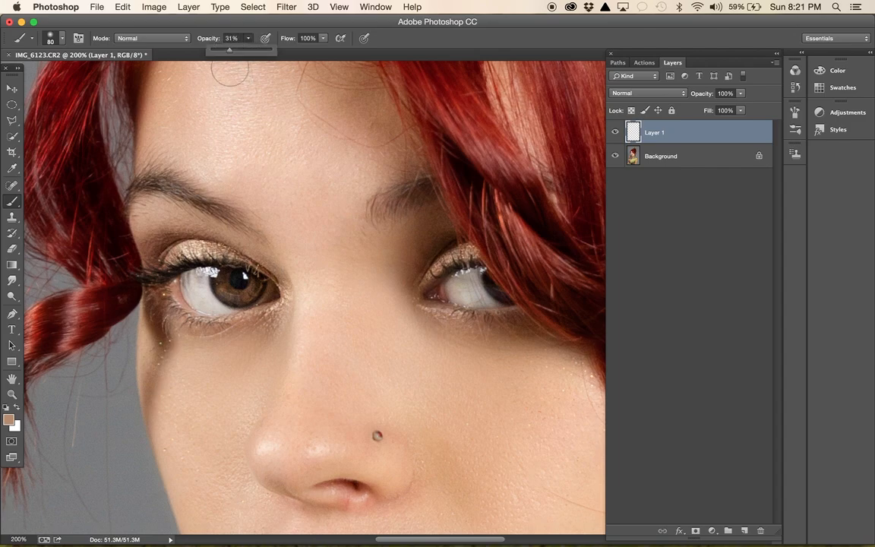
{"action": "key", "text": "bracketleft"}
{"action": "key", "text": "bracketleft"}
{"action": "left_click", "coordinate": [172, 259]}
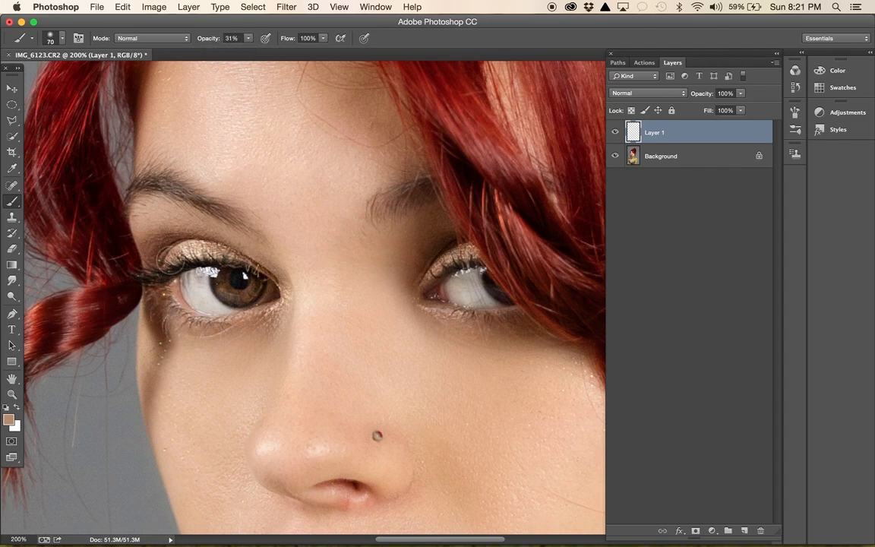
{"action": "left_click_drag", "start_coordinate": [152, 236], "coordinate": [182, 227]}
{"action": "key", "text": "bracketleft"}
{"action": "key", "text": "bracketleft"}
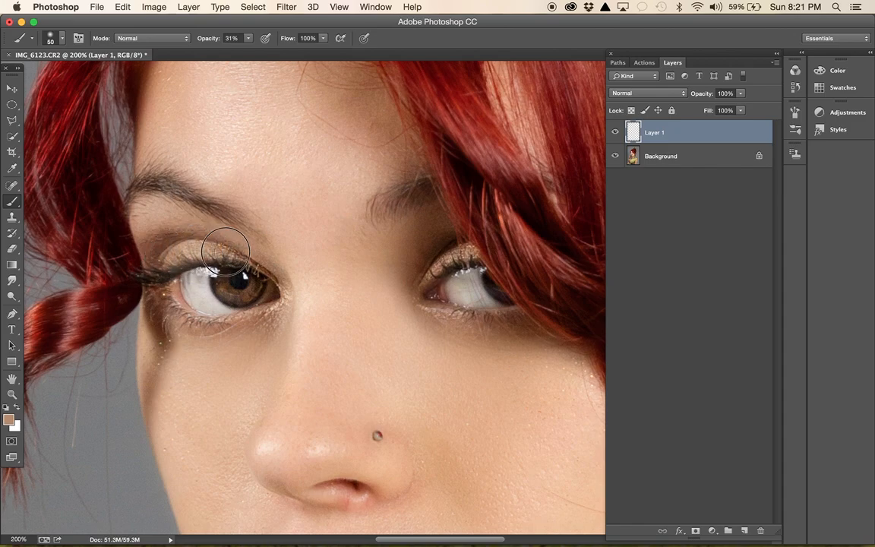
{"action": "key", "text": "bracketleft"}
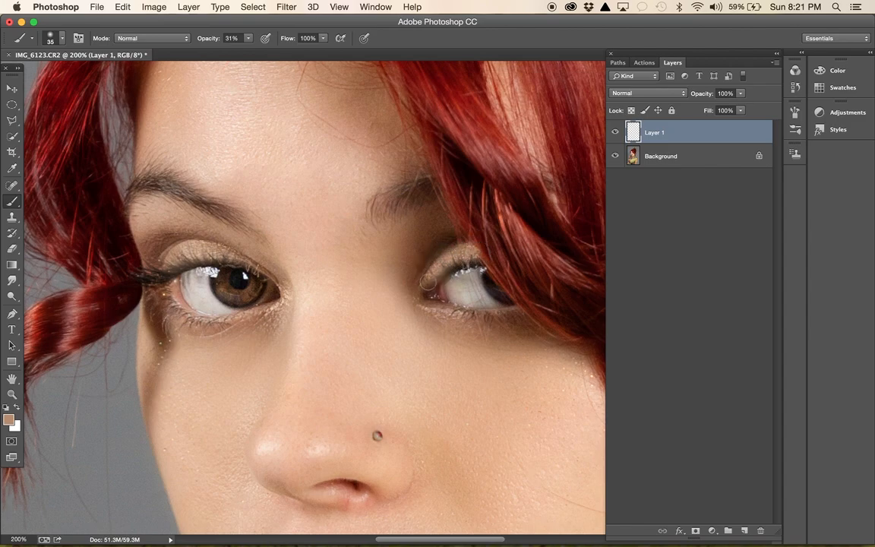
- Set the tan eyelid layer's blend mode to Soft Light and compare the portrait with and without it
{"action": "left_click", "coordinate": [669, 95]}
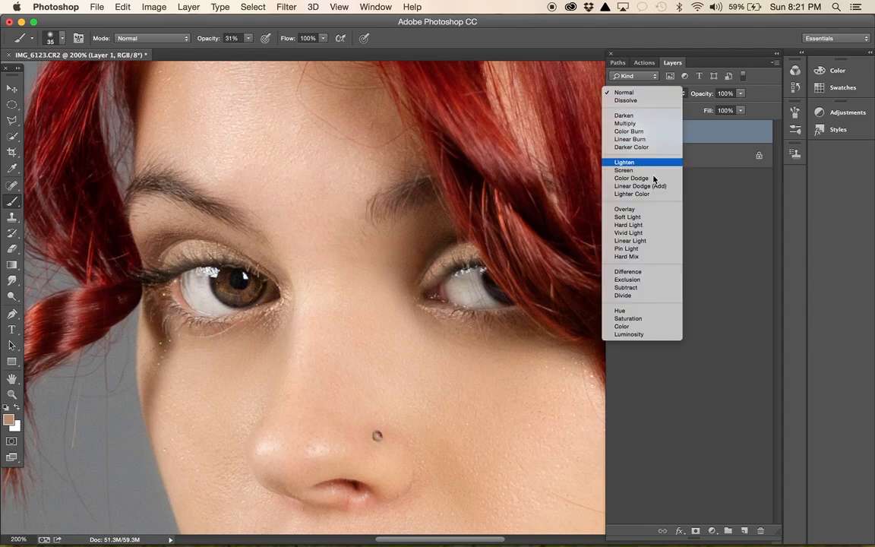
{"action": "left_click", "coordinate": [636, 218]}
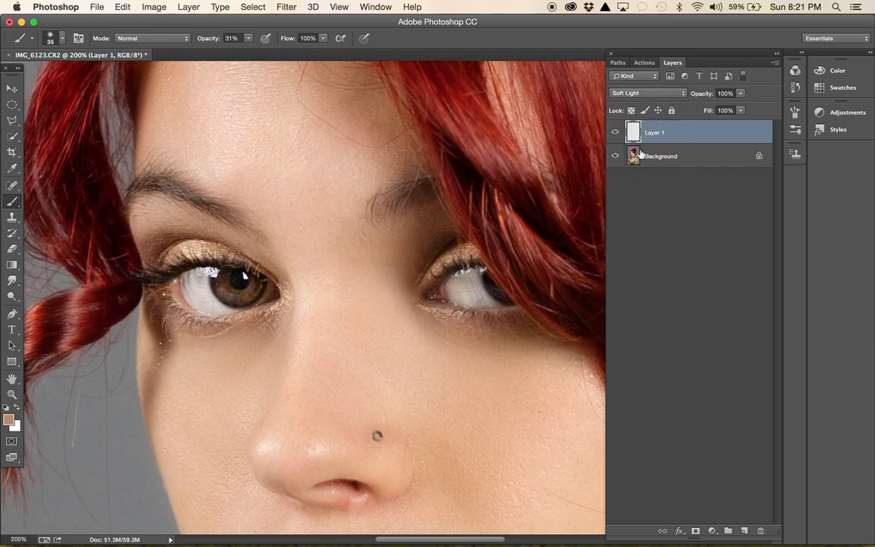
{"action": "key", "text": "super+minus"}
{"action": "key", "text": "super+minus"}
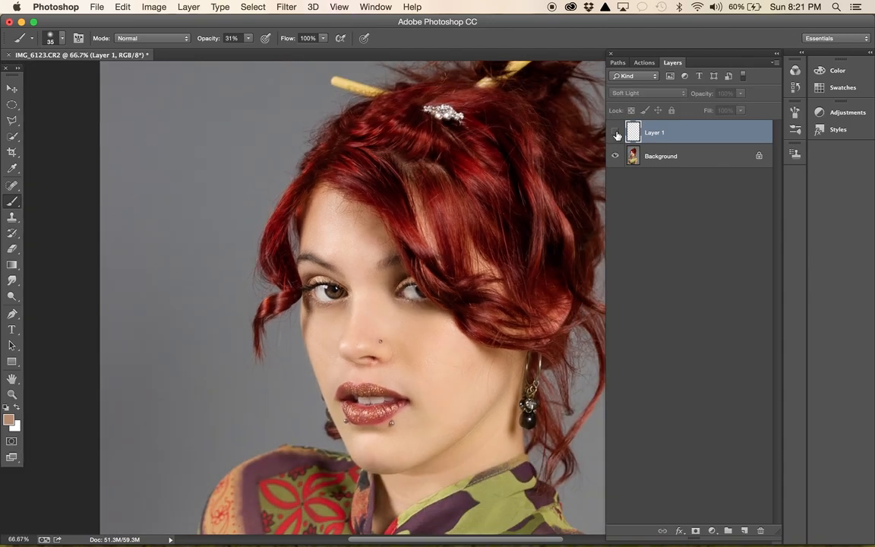
{"action": "left_click", "coordinate": [617, 134]}
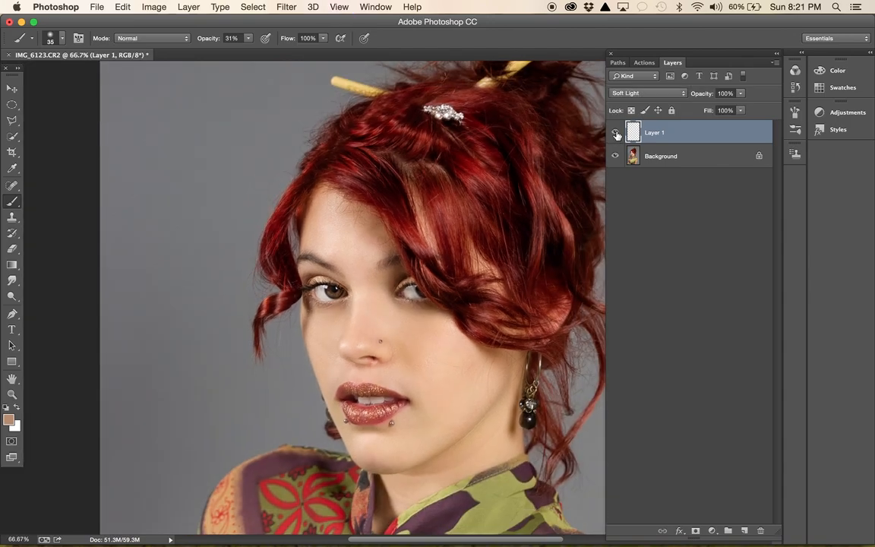
{"action": "left_click", "coordinate": [617, 133]}
{"action": "left_click", "coordinate": [616, 134]}
- Set the tan eyelid layer's blend mode to Overlay and compare the portrait with and without it
{"action": "left_click", "coordinate": [629, 94]}
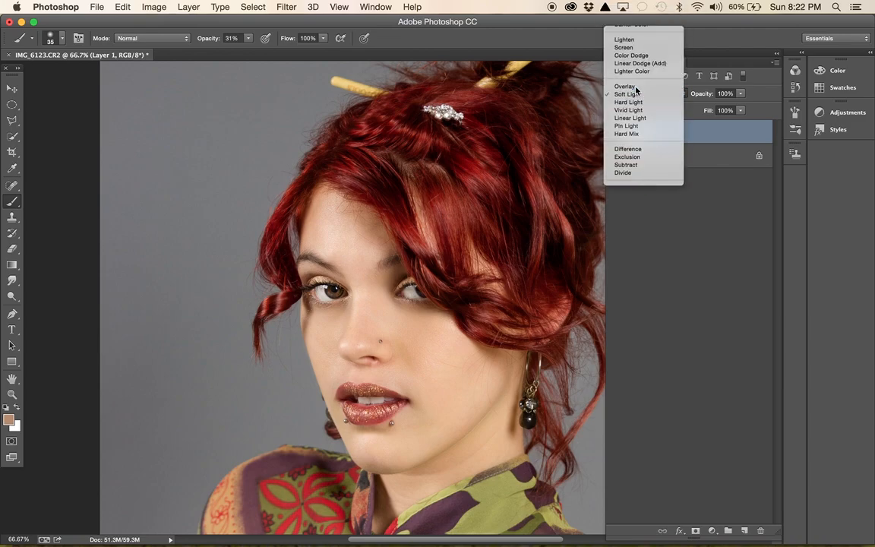
{"action": "left_click", "coordinate": [636, 89]}
{"action": "left_click", "coordinate": [616, 134]}
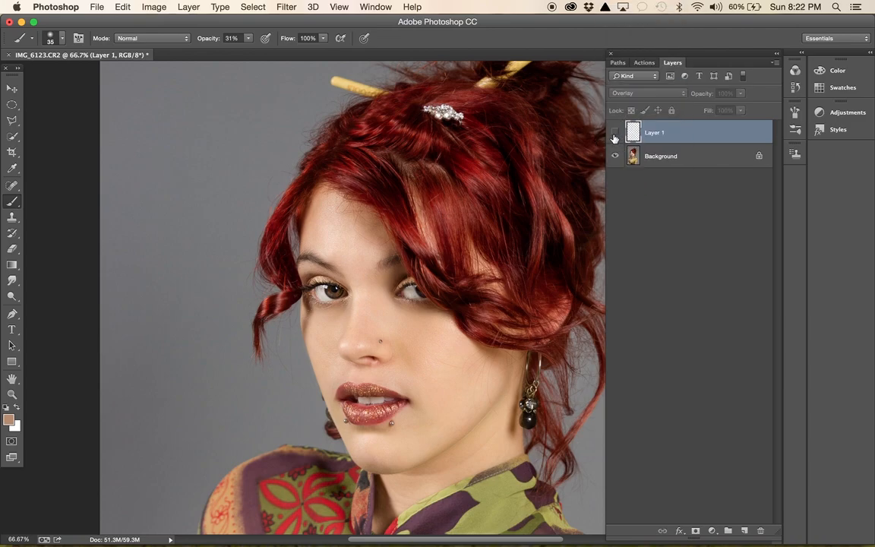
{"action": "left_click", "coordinate": [616, 134]}
{"action": "left_click", "coordinate": [616, 135]}
{"action": "left_click", "coordinate": [616, 134]}
- Add a new empty layer directly above the Background and sample a dark reddish brown near the fully visible eye's outer corner
{"action": "key", "text": "super+equal"}
{"action": "key", "text": "super+equal"}
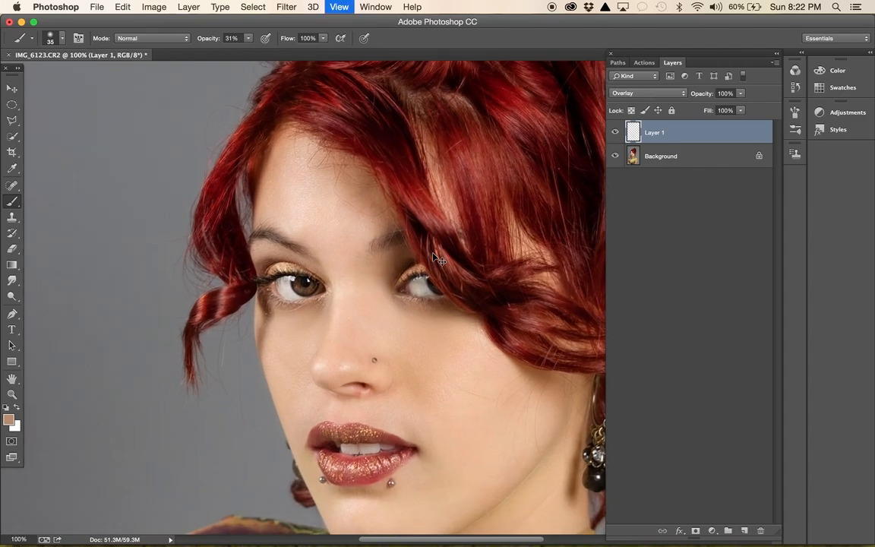
{"action": "left_click", "coordinate": [678, 158]}
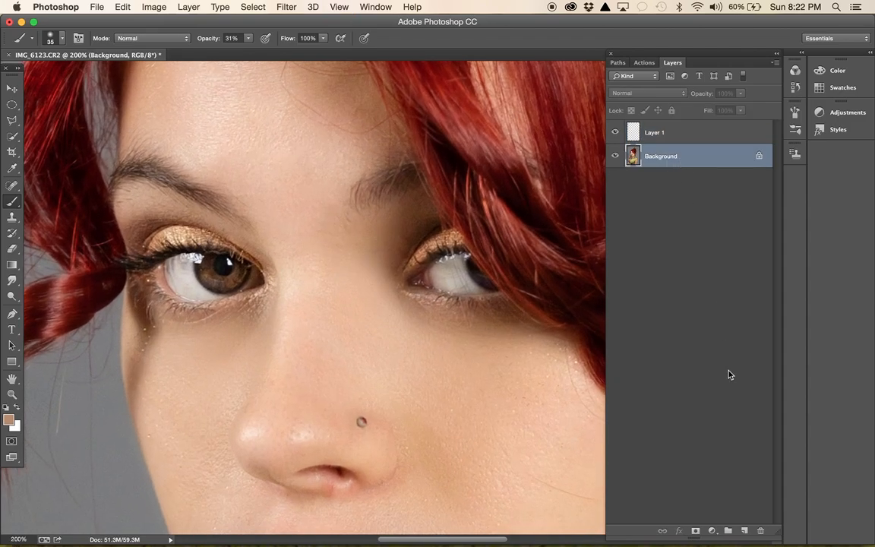
{"action": "left_click", "coordinate": [744, 529]}
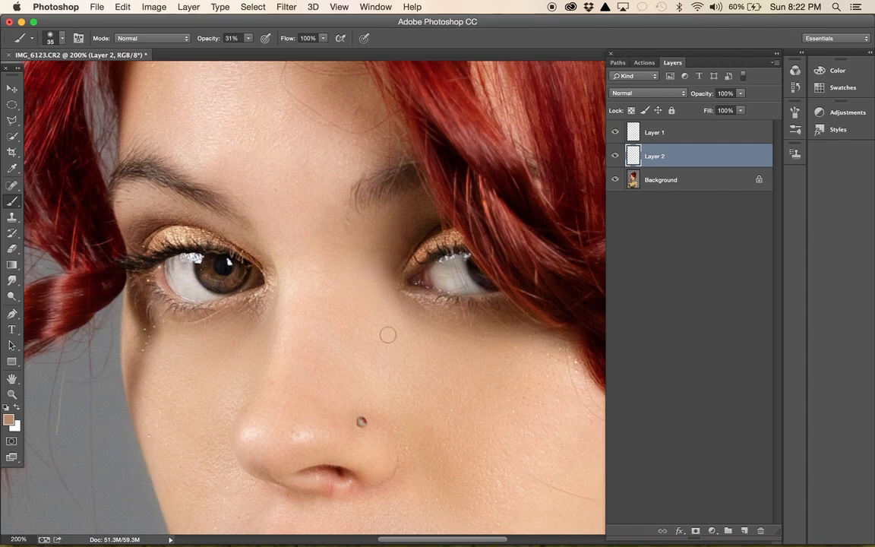
{"action": "left_click", "coordinate": [140, 240], "text": "alt"}
- Shade the outer crease above the fully visible eye in reddish brown at 31% opacity, reducing the soft brush from 80 to 50 px
{"action": "key", "text": "bracketright"}
{"action": "key", "text": "bracketright"}
{"action": "key", "text": "bracketright"}
{"action": "key", "text": "bracketright"}
{"action": "key", "text": "bracketright"}
{"action": "key", "text": "bracketright"}
{"action": "left_click_drag", "start_coordinate": [137, 259], "coordinate": [120, 255]}
{"action": "key", "text": "super+z"}
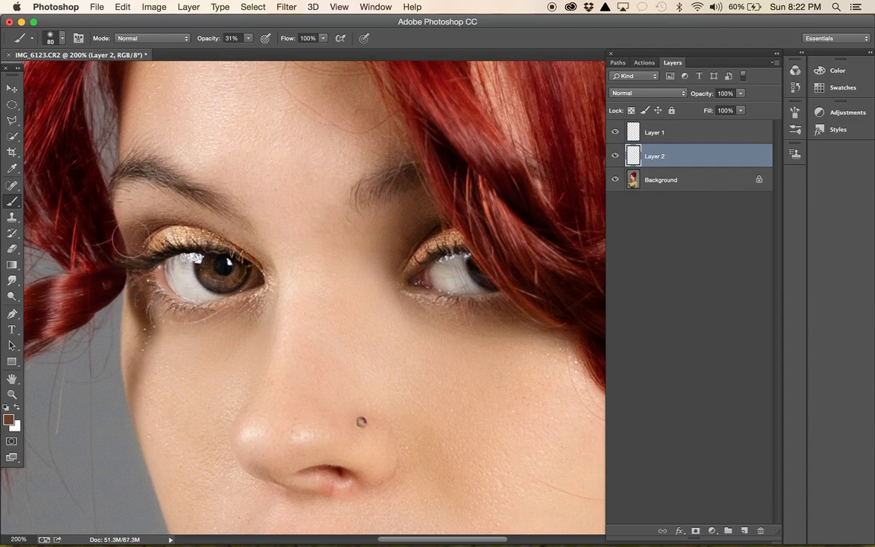
{"action": "key", "text": "bracketleft"}
{"action": "mouse_move", "coordinate": [135, 207]}
{"action": "left_mouse_down"}
{"action": "mouse_move", "coordinate": [117, 209]}
{"action": "mouse_move", "coordinate": [113, 199]}
{"action": "mouse_move", "coordinate": [140, 218]}
{"action": "mouse_move", "coordinate": [134, 195]}
{"action": "mouse_move", "coordinate": [158, 206]}
{"action": "mouse_move", "coordinate": [175, 200]}
{"action": "left_mouse_up"}
{"action": "key", "text": "bracketleft"}
{"action": "key", "text": "bracketleft"}
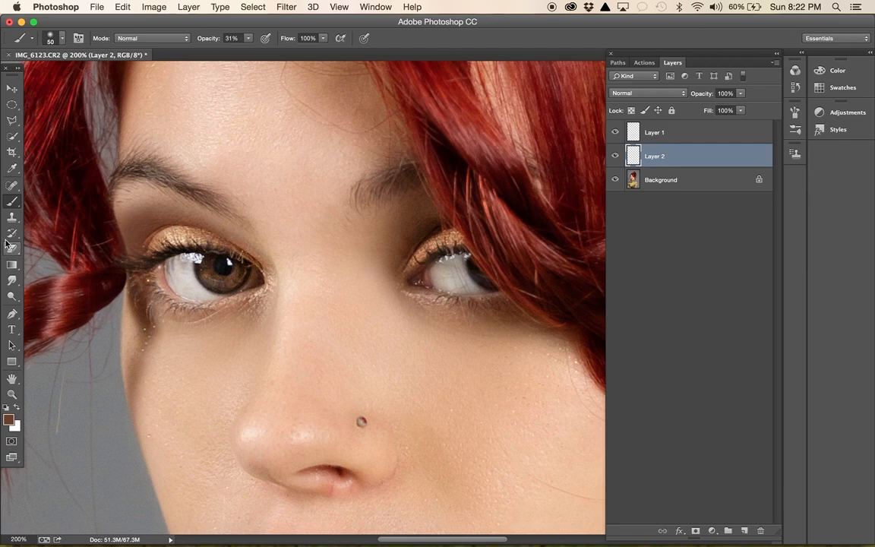
- Set the reddish-brown shadow layer's blend mode to Multiply and erase its spill along the fully visible eye's upper lid with a soft 45 px eraser
{"action": "left_click", "coordinate": [642, 94]}
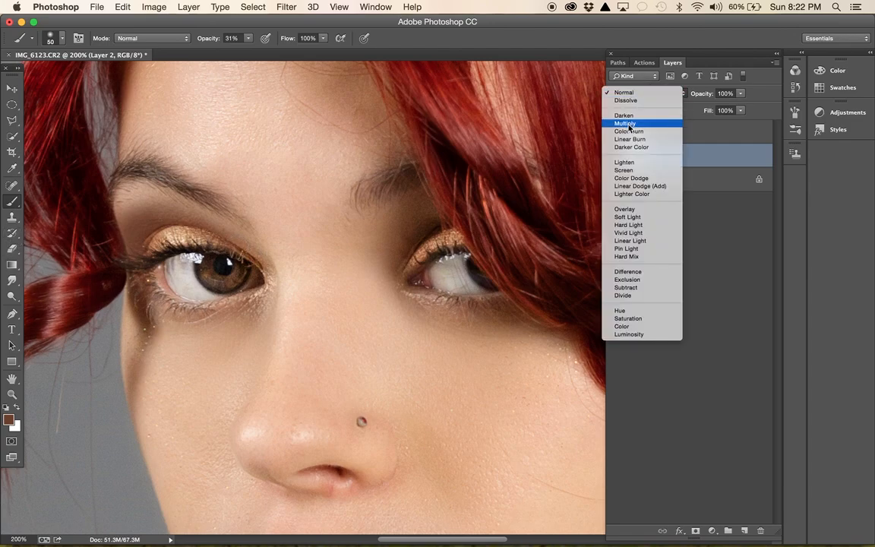
{"action": "left_click", "coordinate": [630, 123]}
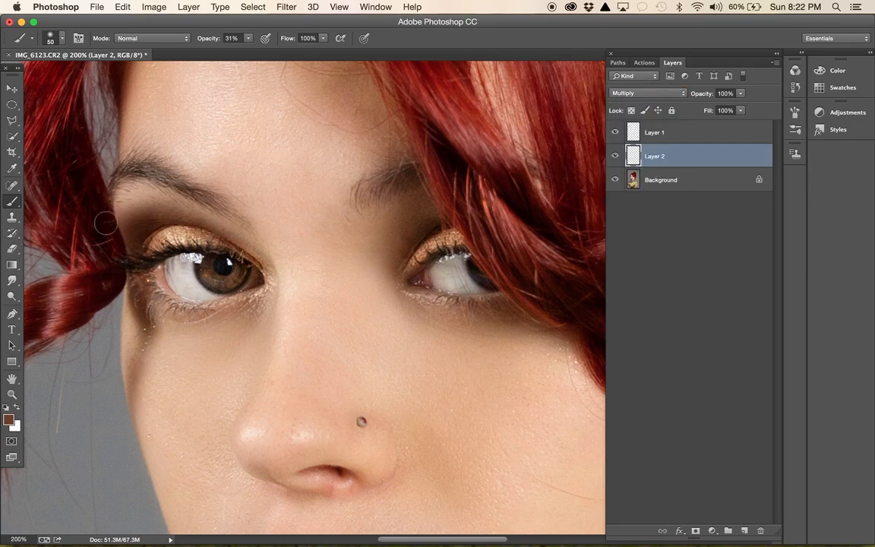
{"action": "left_click", "coordinate": [12, 248]}
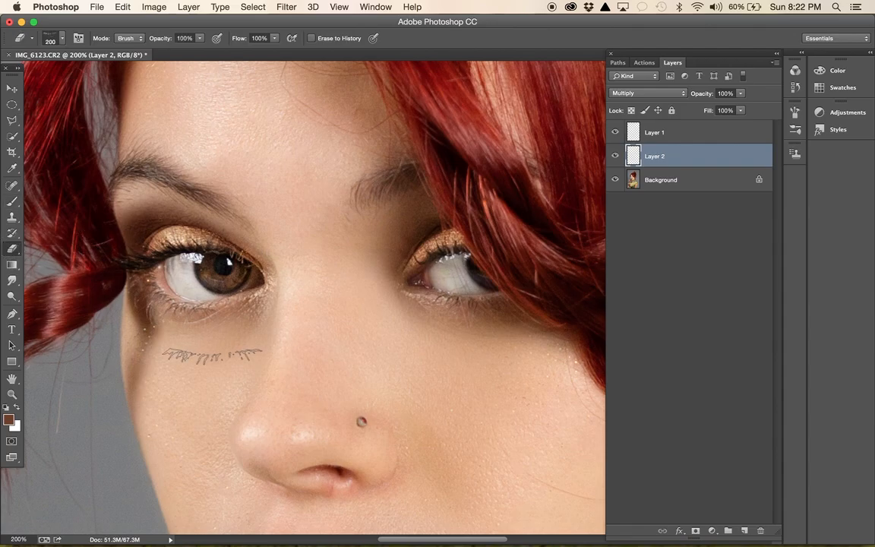
{"action": "right_click", "coordinate": [266, 385]}
{"action": "left_click", "coordinate": [344, 261]}
{"action": "left_click", "coordinate": [183, 314]}
{"action": "key", "text": "bracketleft"}
{"action": "key", "text": "bracketleft"}
{"action": "key", "text": "bracketleft"}
{"action": "key", "text": "bracketleft"}
{"action": "key", "text": "bracketleft"}
{"action": "key", "text": "bracketleft"}
{"action": "key", "text": "bracketleft"}
{"action": "key", "text": "bracketleft"}
{"action": "key", "text": "bracketleft"}
{"action": "key", "text": "bracketleft"}
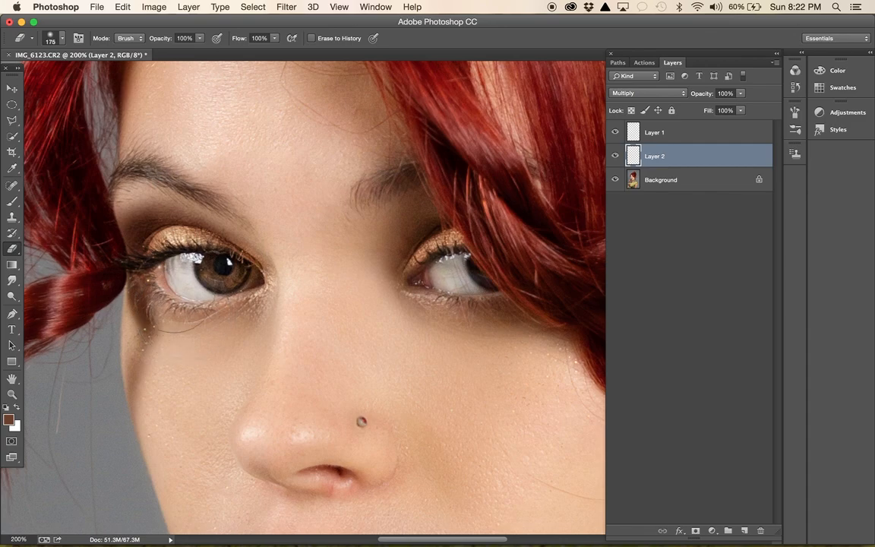
{"action": "mouse_move", "coordinate": [152, 264]}
{"action": "left_mouse_down"}
{"action": "mouse_move", "coordinate": [165, 236]}
{"action": "mouse_move", "coordinate": [213, 244]}
{"action": "left_mouse_up"}
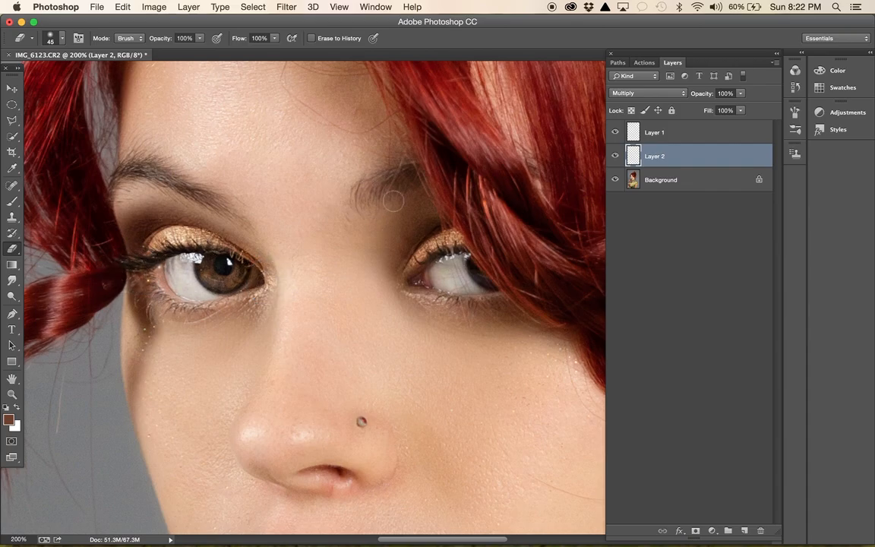
- Lower the reddish-brown shadow layer's opacity to 54% and compare the portrait with and without it
{"action": "key", "text": "super+0"}
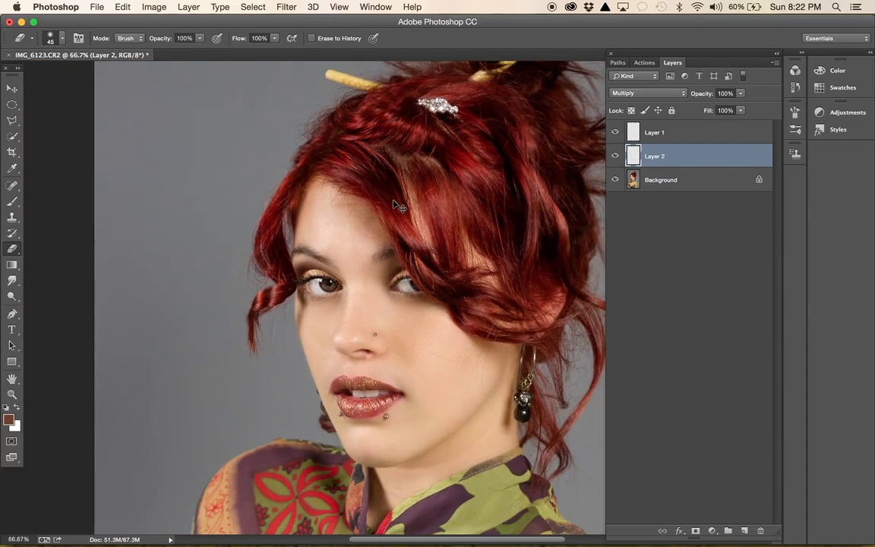
{"action": "key", "text": "super+minus"}
{"action": "left_click", "coordinate": [741, 93]}
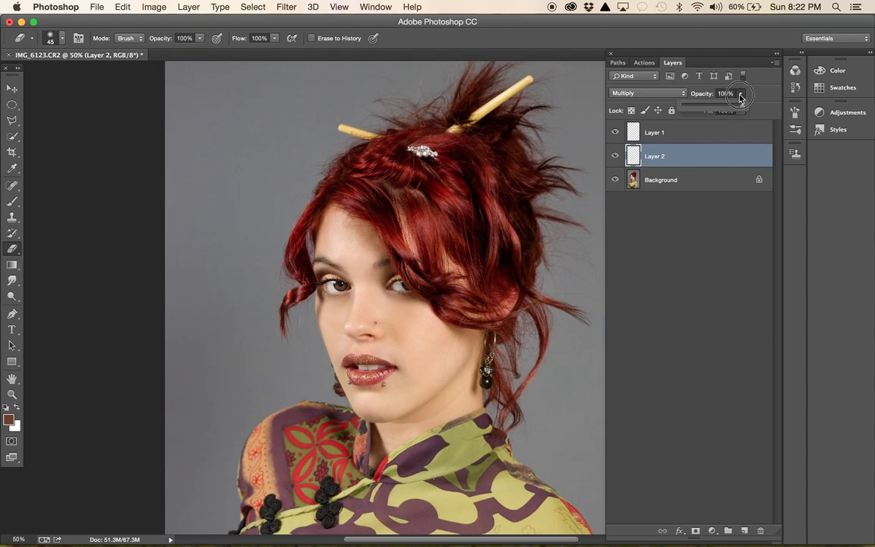
{"action": "left_click_drag", "start_coordinate": [743, 108], "coordinate": [714, 111]}
{"action": "left_click", "coordinate": [615, 156]}
{"action": "left_click", "coordinate": [616, 155]}
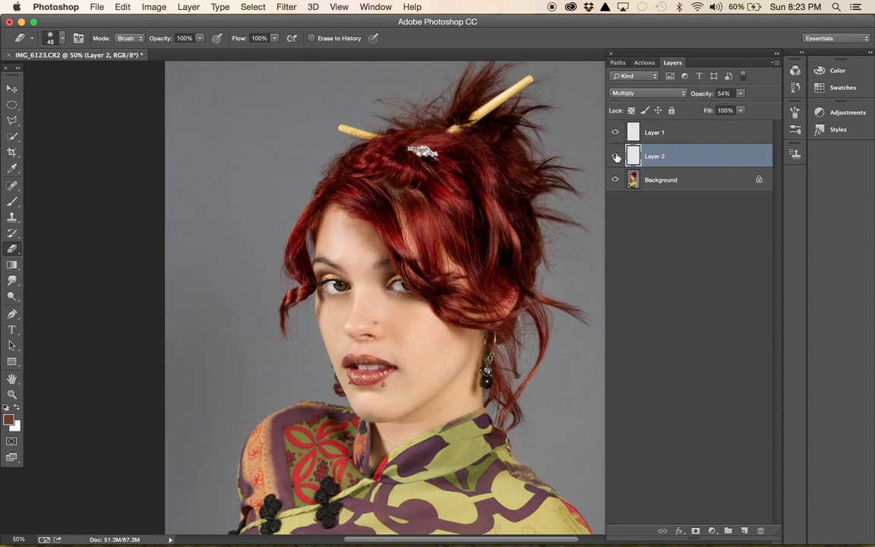
- Make the Background layer active for retouching with the Dodge tool at 30% exposure on the midtones
{"action": "key", "text": "super+plus"}
{"action": "key", "text": "super+plus"}
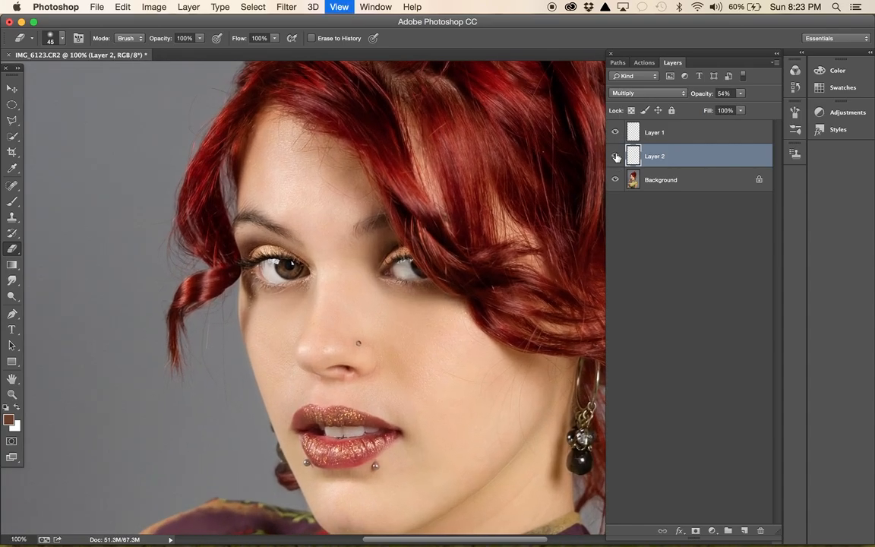
{"action": "left_click", "coordinate": [660, 181]}
{"action": "left_click", "coordinate": [13, 297]}
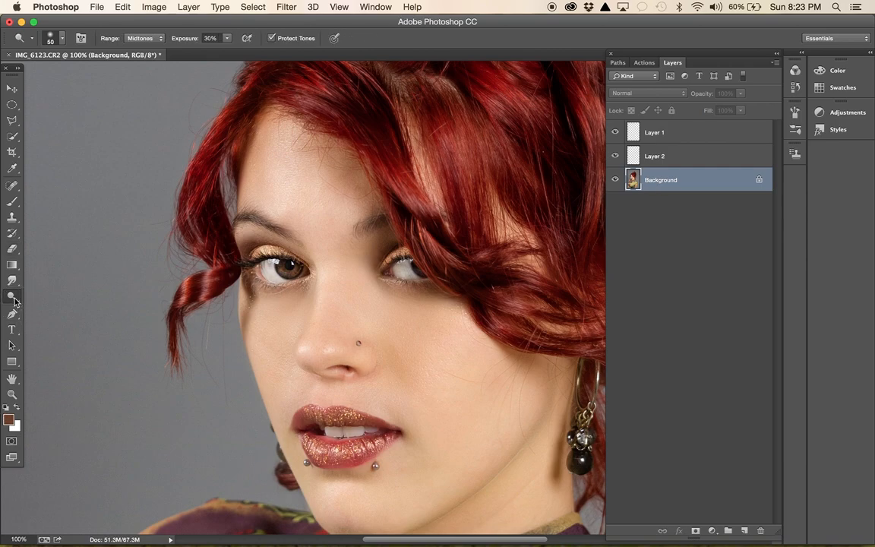
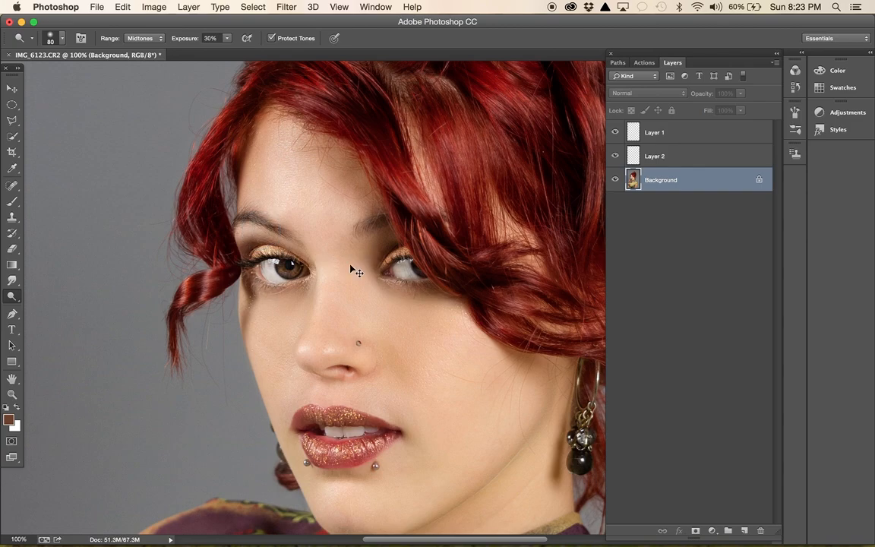
- Flatten the eyeshadow layers into the Background and add a new empty layer above it
{"action": "key", "text": "super+minus"}
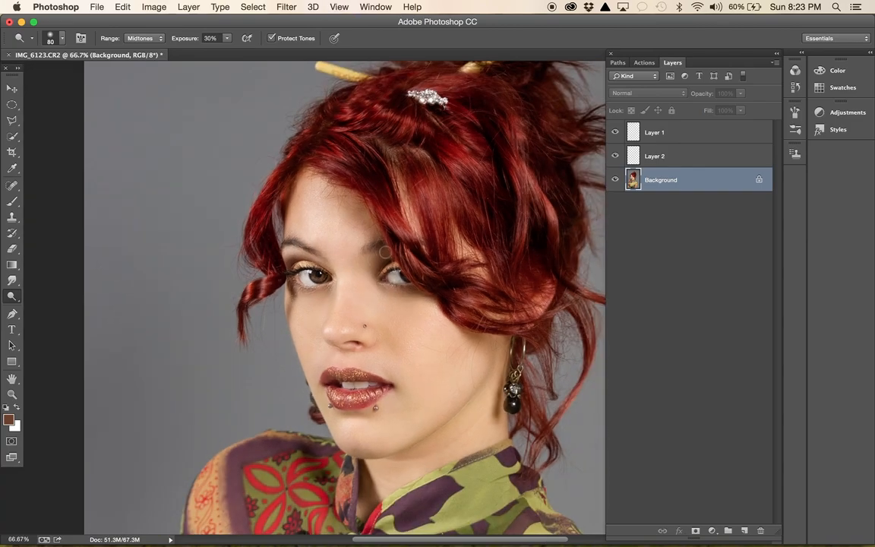
{"action": "key", "text": "super+minus"}
{"action": "key", "text": "super+plus"}
{"action": "key", "text": "super+plus"}
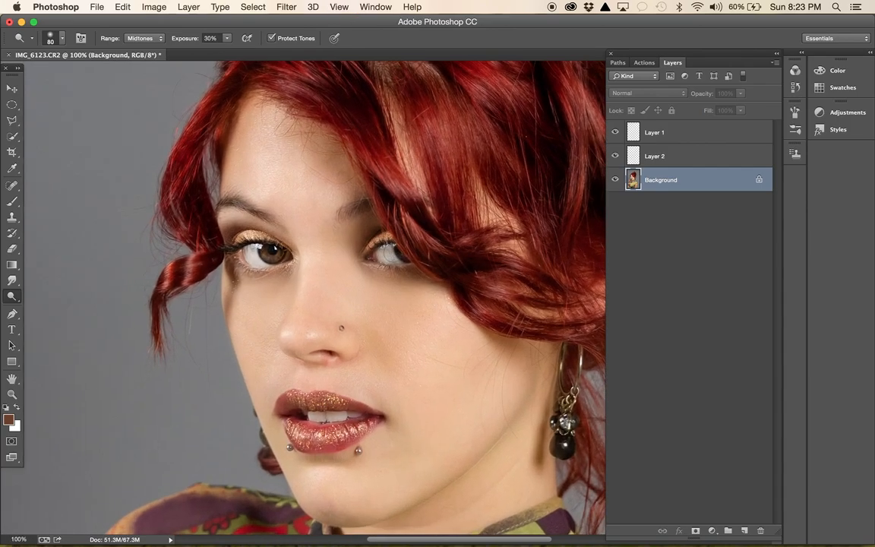
{"action": "key", "text": "super+plus"}
{"action": "key", "text": "super+minus"}
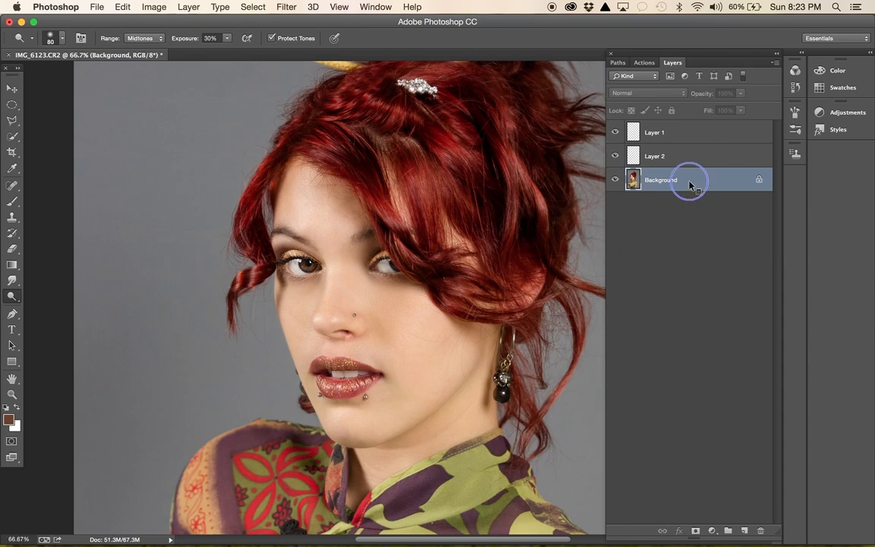
{"action": "right_click", "coordinate": [690, 184]}
{"action": "left_click", "coordinate": [684, 274]}
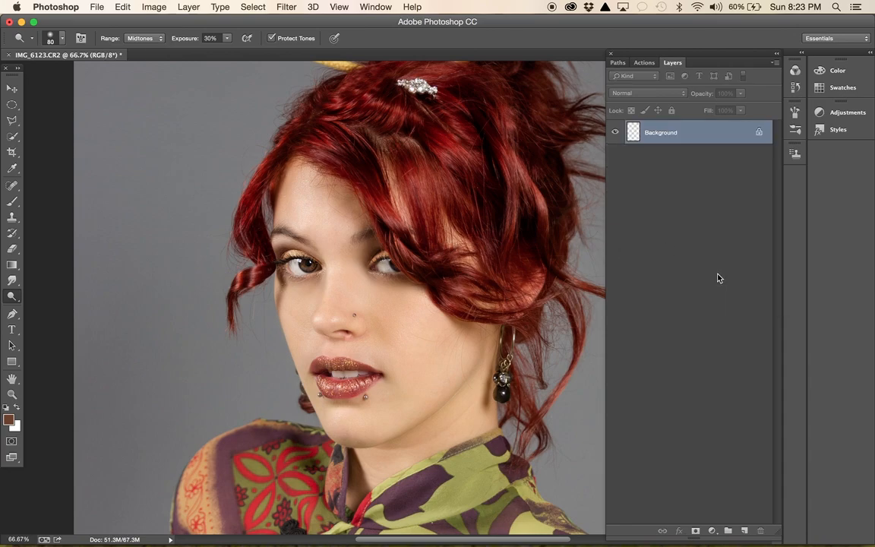
{"action": "left_click", "coordinate": [744, 530]}
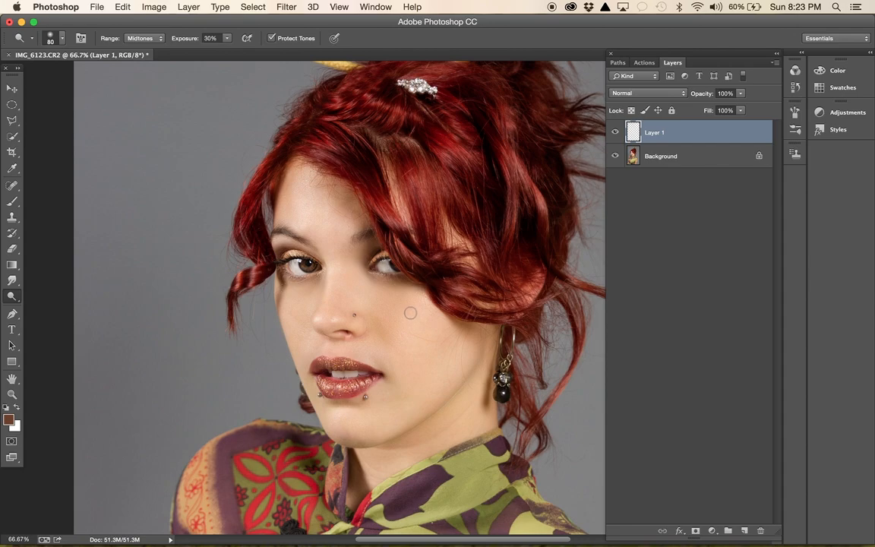
- Sample the skin tone from the cheek below the hair-covered eye and adjust the foreground colour to peach #f7bb80
{"action": "left_click", "coordinate": [12, 202]}
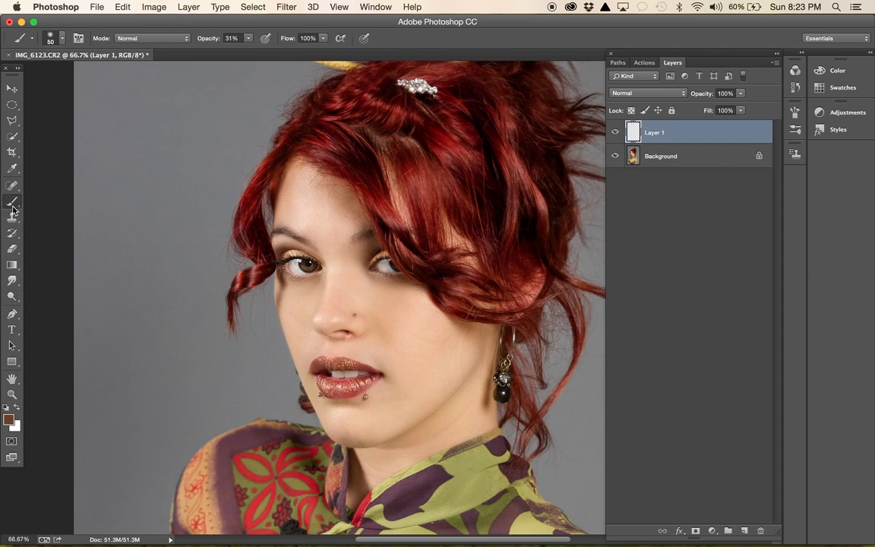
{"action": "left_click", "coordinate": [405, 304], "text": "alt"}
{"action": "left_click", "coordinate": [9, 421]}
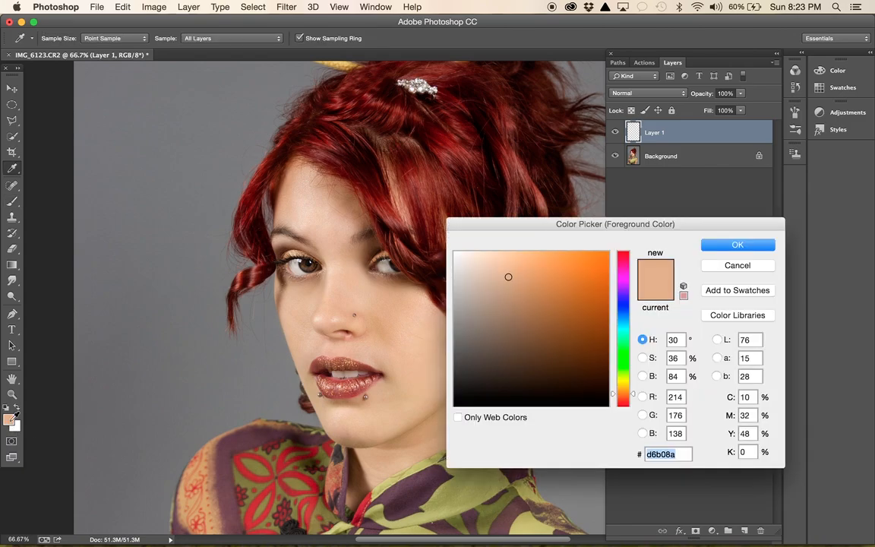
{"action": "left_click", "coordinate": [519, 260]}
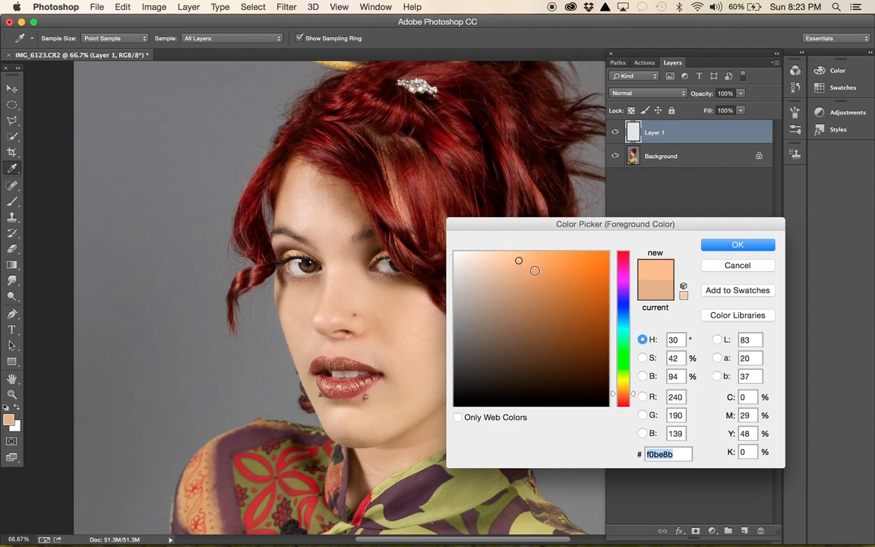
{"action": "left_click", "coordinate": [536, 277]}
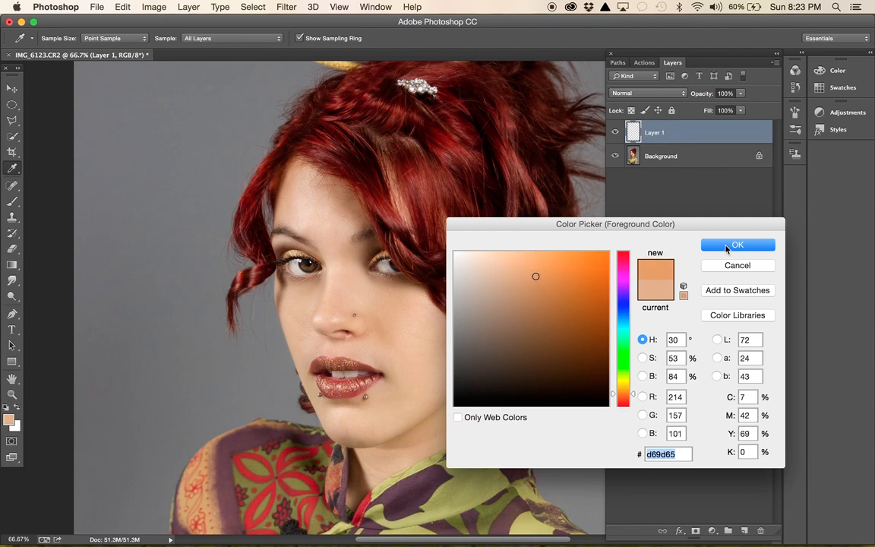
{"action": "left_click", "coordinate": [528, 257]}
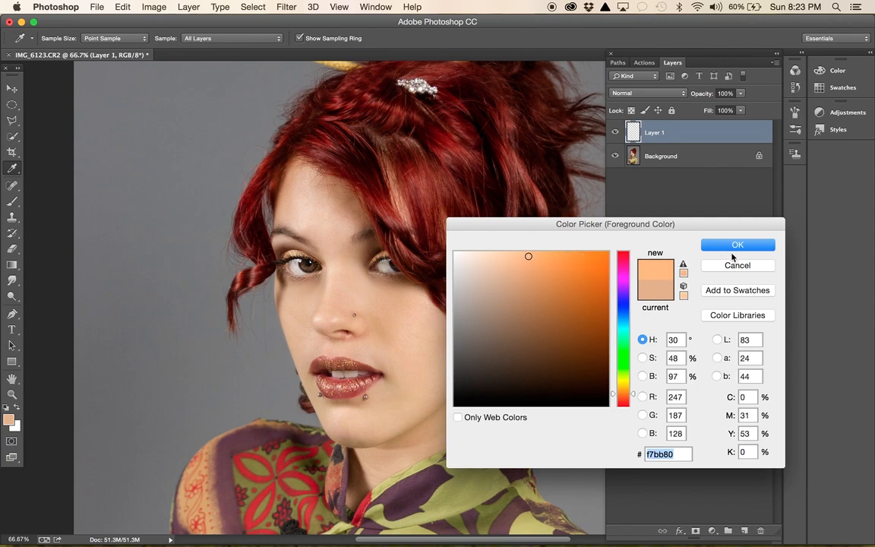
{"action": "left_click", "coordinate": [731, 245]}
- Paint peach blush on the cheek below the hair-covered eye using a large soft brush at 31% opacity
{"action": "key", "text": "b"}
{"action": "key", "text": "bracketright"}
{"action": "key", "text": "bracketright"}
{"action": "key", "text": "bracketright"}
{"action": "key", "text": "bracketright"}
{"action": "key", "text": "bracketright"}
{"action": "key", "text": "bracketright"}
{"action": "key", "text": "bracketright"}
{"action": "key", "text": "bracketright"}
{"action": "key", "text": "bracketright"}
{"action": "key", "text": "bracketright"}
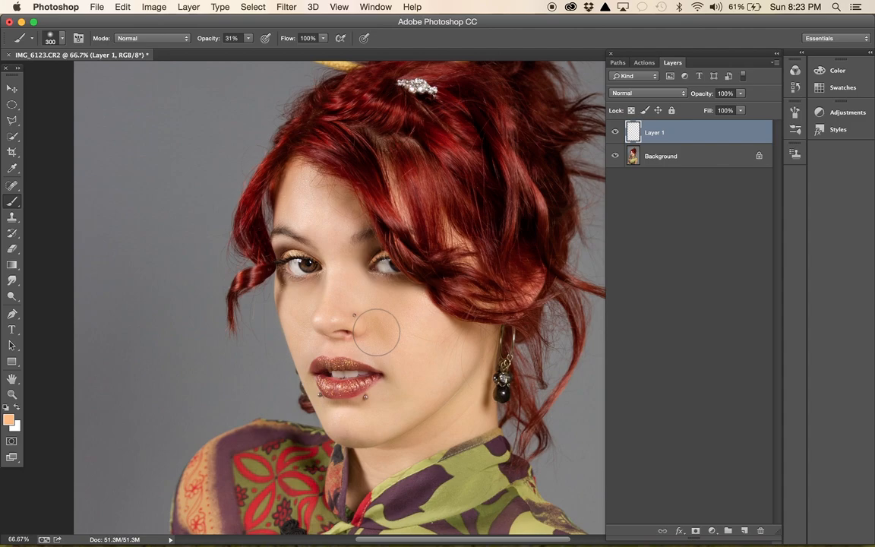
{"action": "left_click_drag", "start_coordinate": [421, 335], "coordinate": [401, 329]}
{"action": "key", "text": "bracketright"}
{"action": "left_click", "coordinate": [414, 321]}
{"action": "left_click", "coordinate": [425, 317]}
{"action": "left_click", "coordinate": [404, 328]}
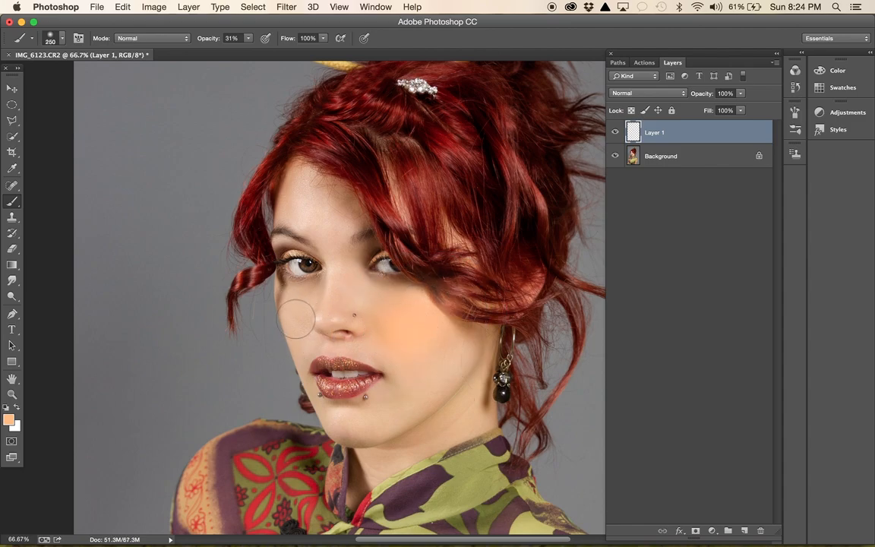
- Paint matching peach blush on the cheek below the fully visible eye with a soft 250 px brush
{"action": "key", "text": "bracketleft"}
{"action": "key", "text": "bracketleft"}
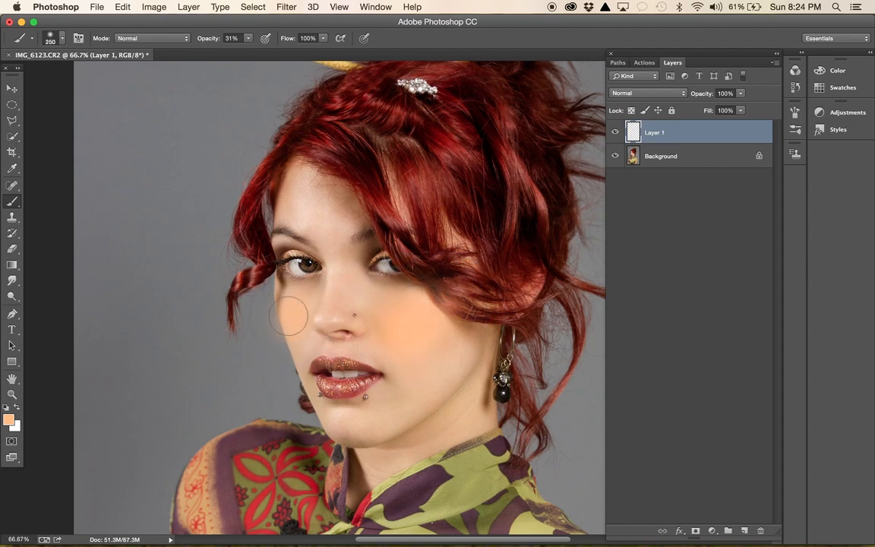
{"action": "left_click", "coordinate": [282, 310]}
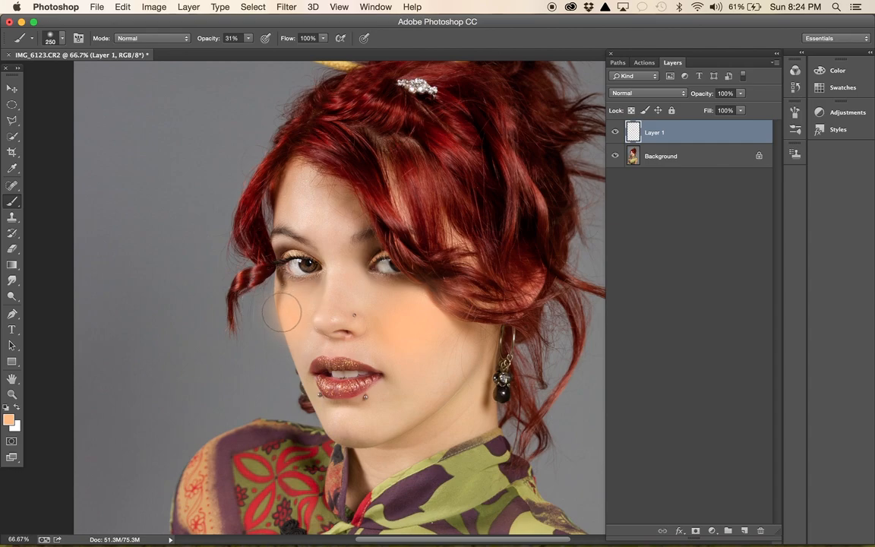
- Erase the blush spilling onto the grey backdrop and around the nose with a soft 80 px eraser at 100% opacity
{"action": "left_click", "coordinate": [13, 253]}
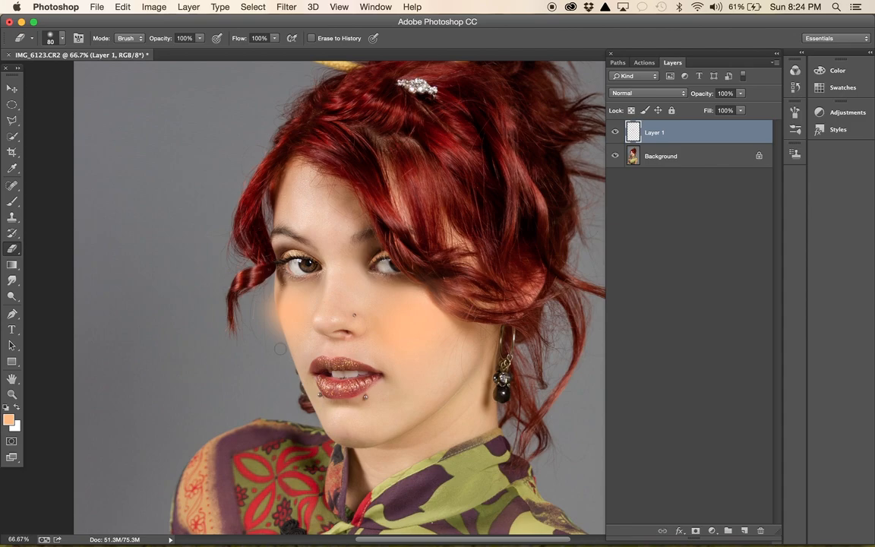
{"action": "left_click", "coordinate": [284, 8]}
{"action": "left_click", "coordinate": [288, 21]}
{"action": "mouse_move", "coordinate": [280, 335]}
{"action": "left_mouse_down"}
{"action": "mouse_move", "coordinate": [292, 377]}
{"action": "mouse_move", "coordinate": [271, 326]}
{"action": "mouse_move", "coordinate": [268, 279]}
{"action": "mouse_move", "coordinate": [262, 359]}
{"action": "mouse_move", "coordinate": [249, 272]}
{"action": "mouse_move", "coordinate": [247, 324]}
{"action": "mouse_move", "coordinate": [263, 266]}
{"action": "left_mouse_up"}
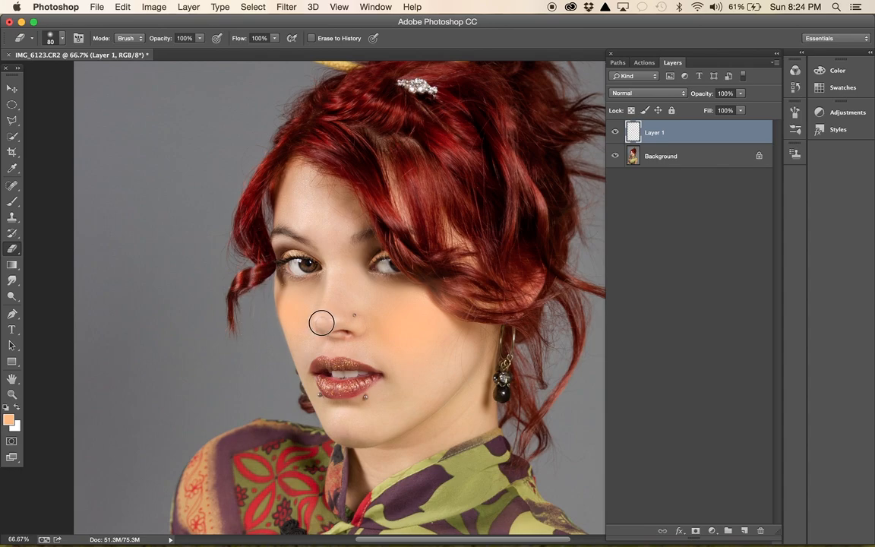
{"action": "left_click_drag", "start_coordinate": [345, 290], "coordinate": [357, 297]}
- Soften the upper edge of the blush below the hair-covered eye with a 250 px eraser at 34% opacity
{"action": "key", "text": "bracketright"}
{"action": "key", "text": "bracketright"}
{"action": "key", "text": "bracketright"}
{"action": "key", "text": "bracketright"}
{"action": "key", "text": "bracketright"}
{"action": "key", "text": "bracketright"}
{"action": "key", "text": "bracketright"}
{"action": "left_click", "coordinate": [199, 38]}
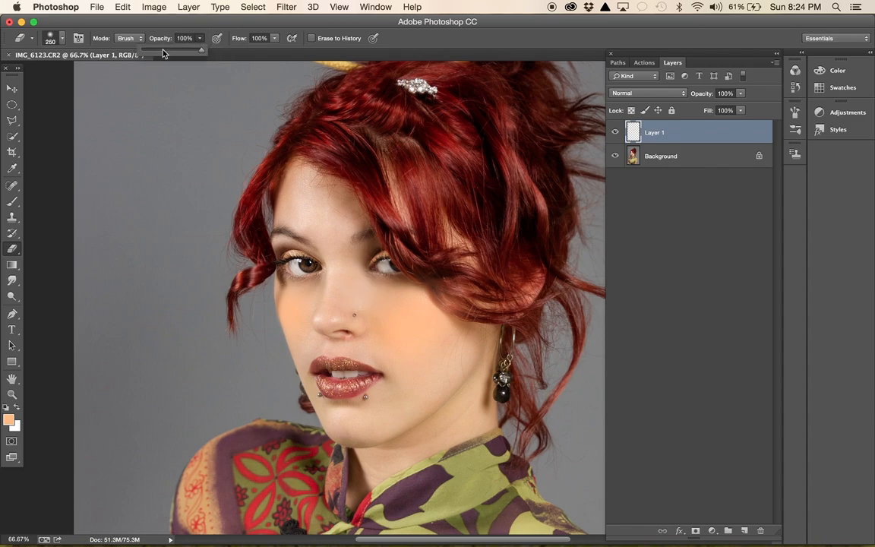
{"action": "left_click", "coordinate": [380, 266]}
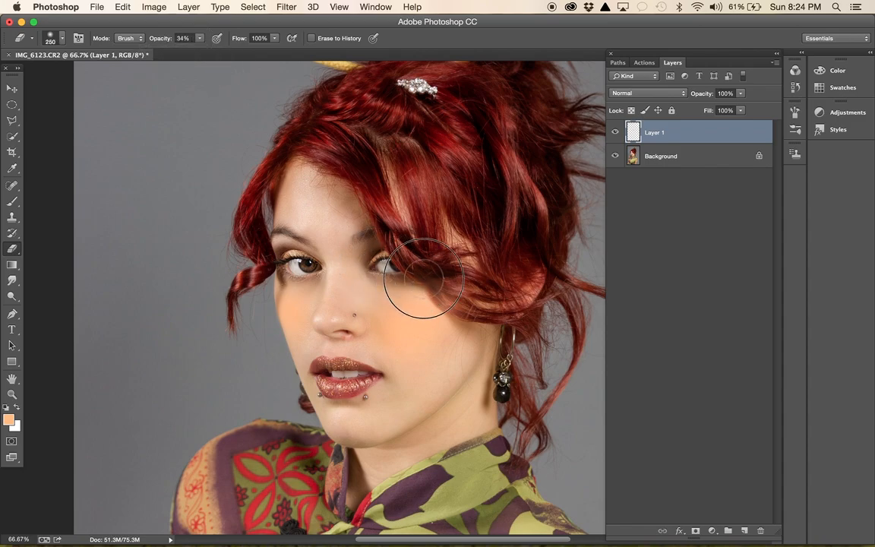
{"action": "mouse_move", "coordinate": [368, 249]}
{"action": "left_mouse_down"}
{"action": "mouse_move", "coordinate": [445, 294]}
{"action": "mouse_move", "coordinate": [489, 302]}
{"action": "mouse_move", "coordinate": [416, 269]}
{"action": "mouse_move", "coordinate": [393, 224]}
{"action": "mouse_move", "coordinate": [440, 278]}
{"action": "mouse_move", "coordinate": [458, 268]}
{"action": "left_mouse_up"}
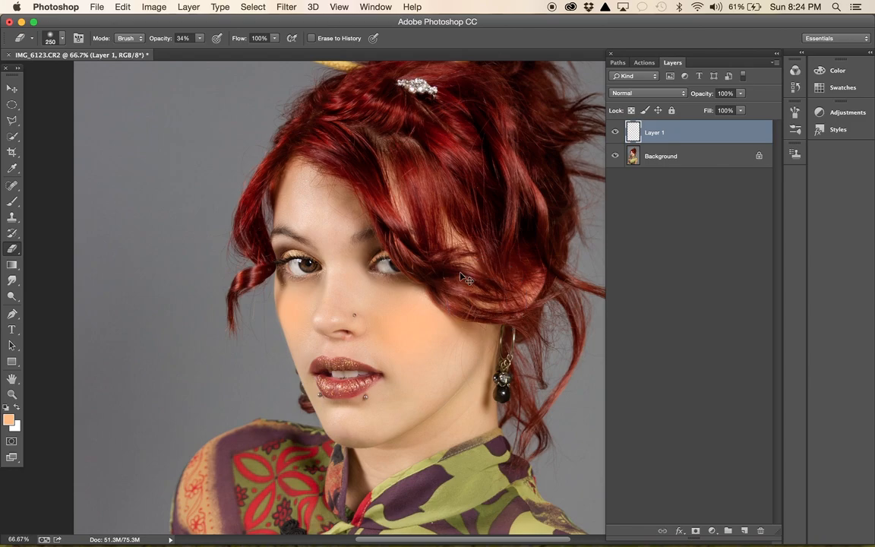
- Shift the blush to a muted pink using Hue/Saturation with hue -18 and saturation -35
{"action": "key", "text": "ctrl+u"}
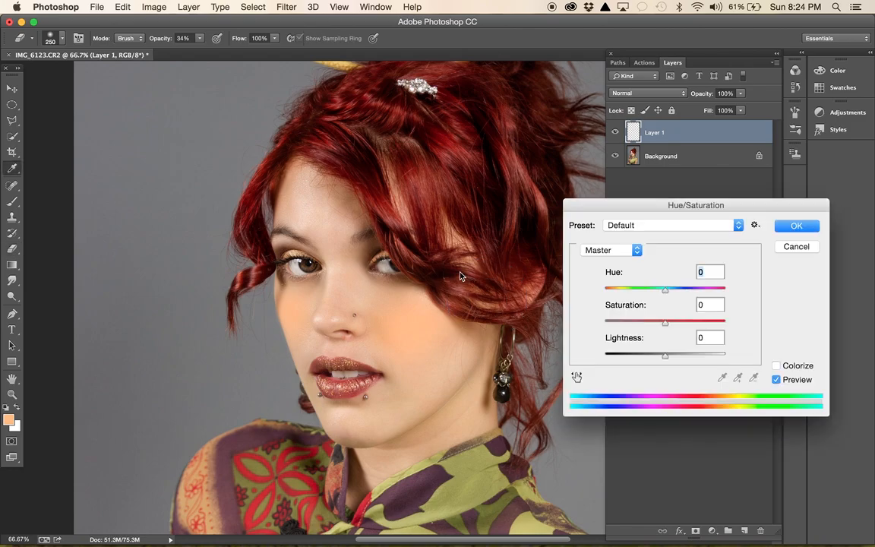
{"action": "mouse_move", "coordinate": [666, 295]}
{"action": "left_mouse_down"}
{"action": "mouse_move", "coordinate": [611, 292]}
{"action": "mouse_move", "coordinate": [671, 290]}
{"action": "mouse_move", "coordinate": [654, 289]}
{"action": "left_mouse_up"}
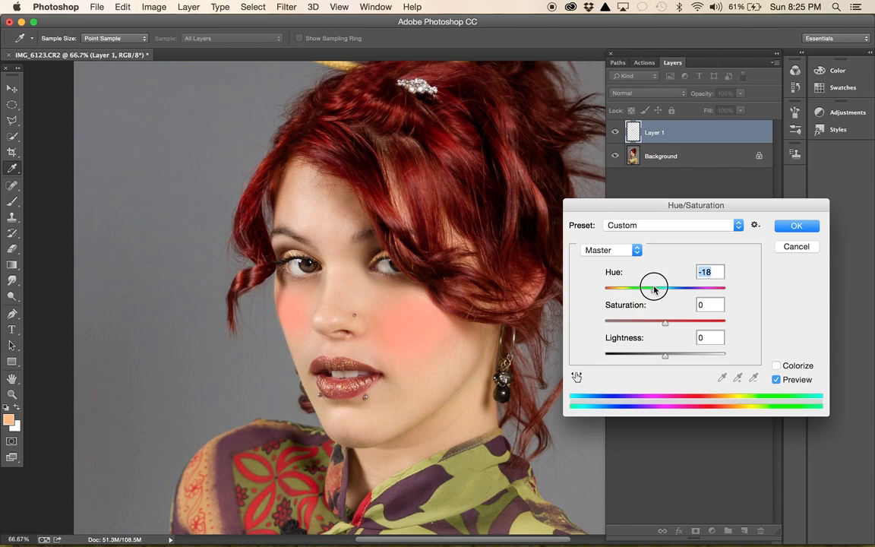
{"action": "left_click_drag", "start_coordinate": [667, 327], "coordinate": [644, 327]}
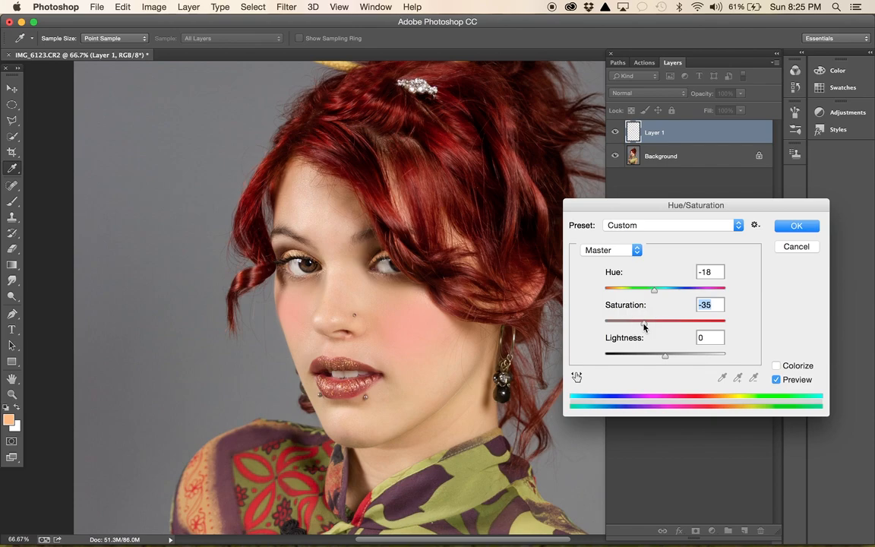
{"action": "left_click", "coordinate": [786, 229]}
{"action": "key", "text": "e"}
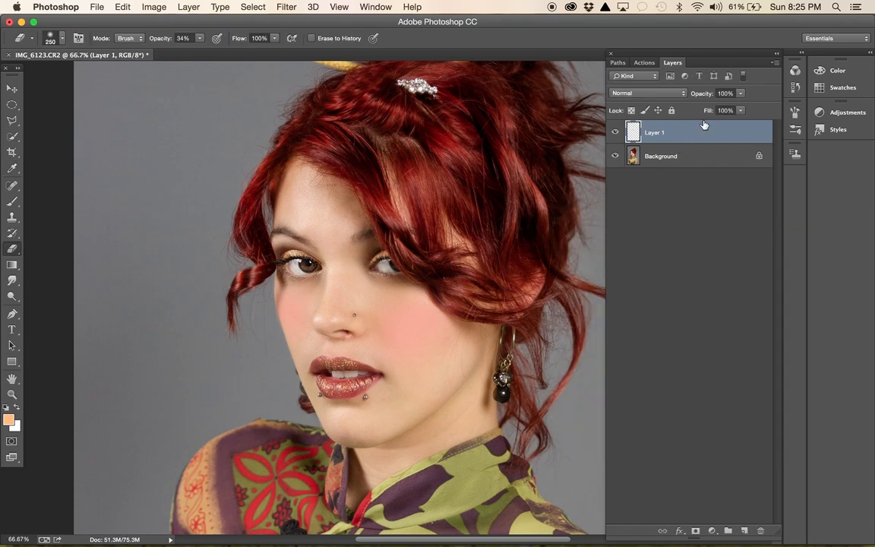
- Lower the blush layer's opacity to 55% and compare the portrait with and without it
{"action": "left_click", "coordinate": [742, 94]}
{"action": "left_click_drag", "start_coordinate": [743, 110], "coordinate": [720, 109]}
{"action": "key", "text": "super+minus"}
{"action": "key", "text": "super+minus"}
{"action": "left_click", "coordinate": [616, 133]}
{"action": "left_click", "coordinate": [616, 133]}
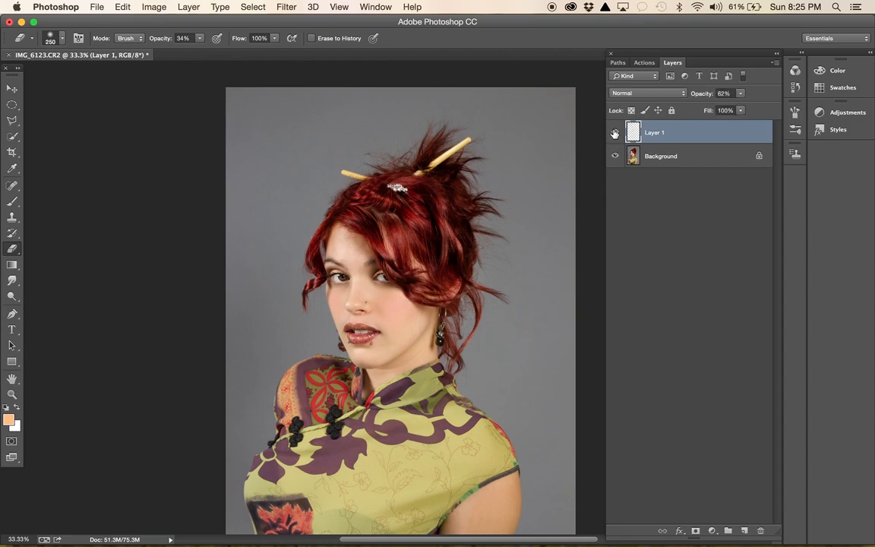
{"action": "left_click_drag", "start_coordinate": [741, 97], "coordinate": [742, 110]}
{"action": "left_click_drag", "start_coordinate": [741, 110], "coordinate": [739, 110]}
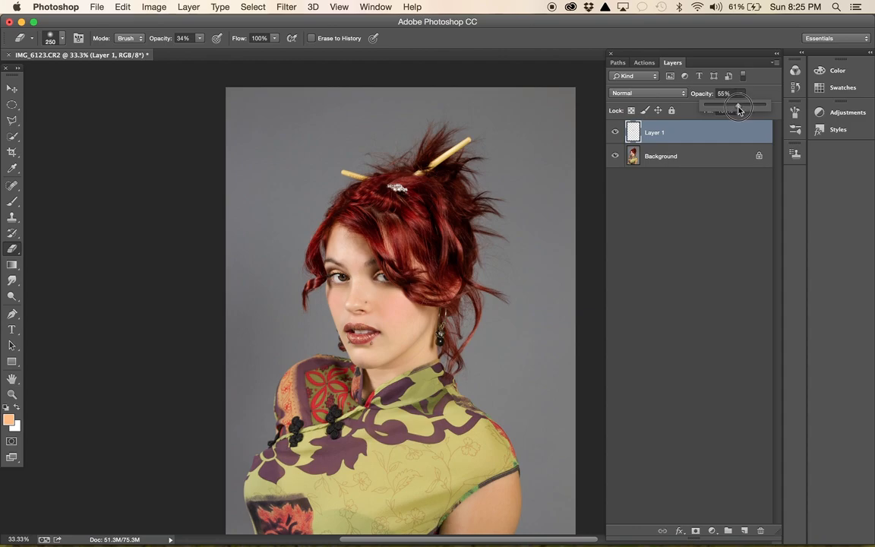
{"action": "left_click", "coordinate": [616, 131]}
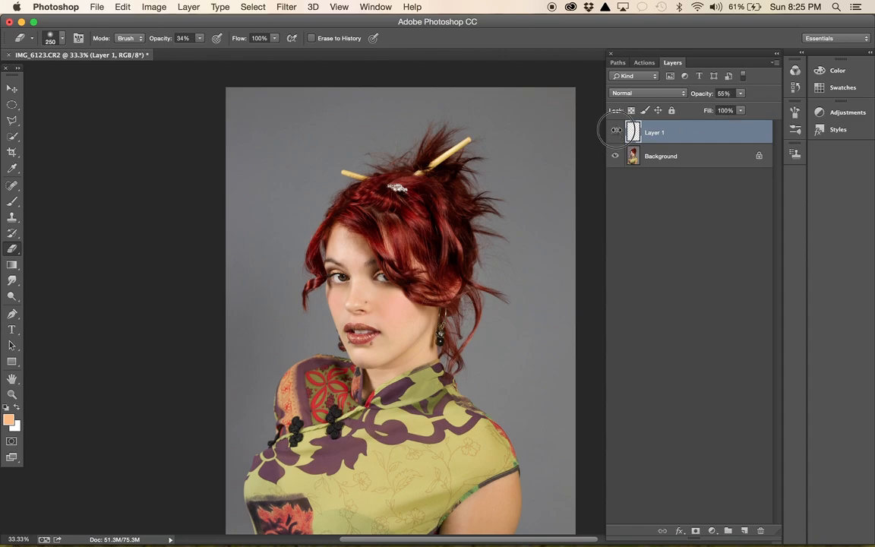
{"action": "left_click", "coordinate": [616, 133]}
{"action": "left_click", "coordinate": [616, 133]}
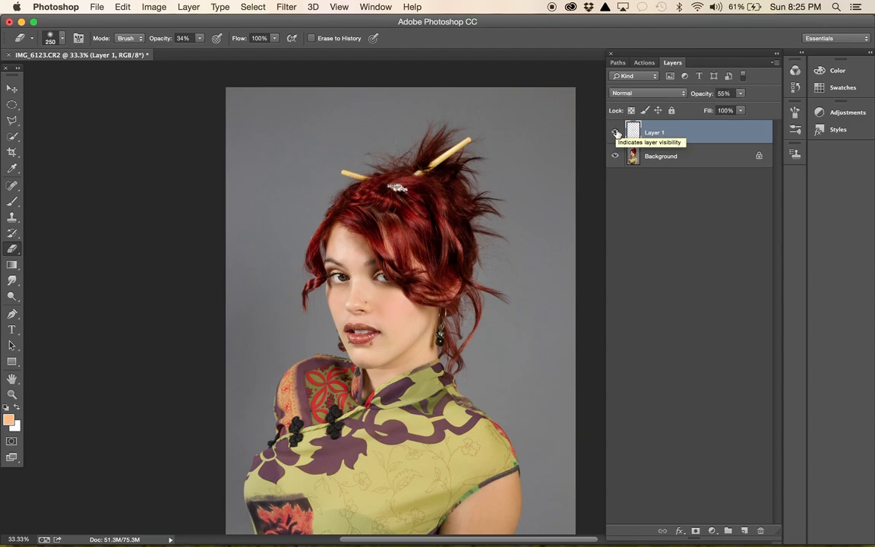
- Flatten the blush layer into the Background and review the whole portrait
{"action": "right_click", "coordinate": [684, 156]}
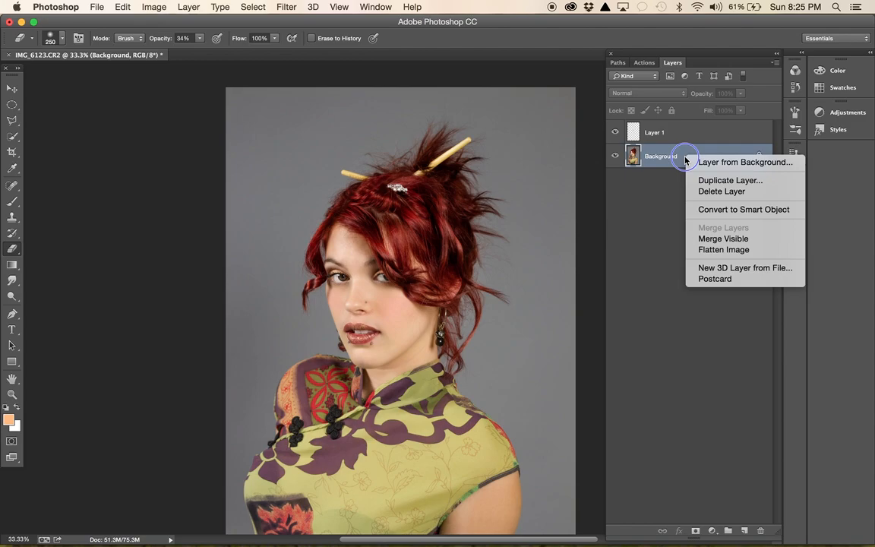
{"action": "left_click", "coordinate": [722, 250]}
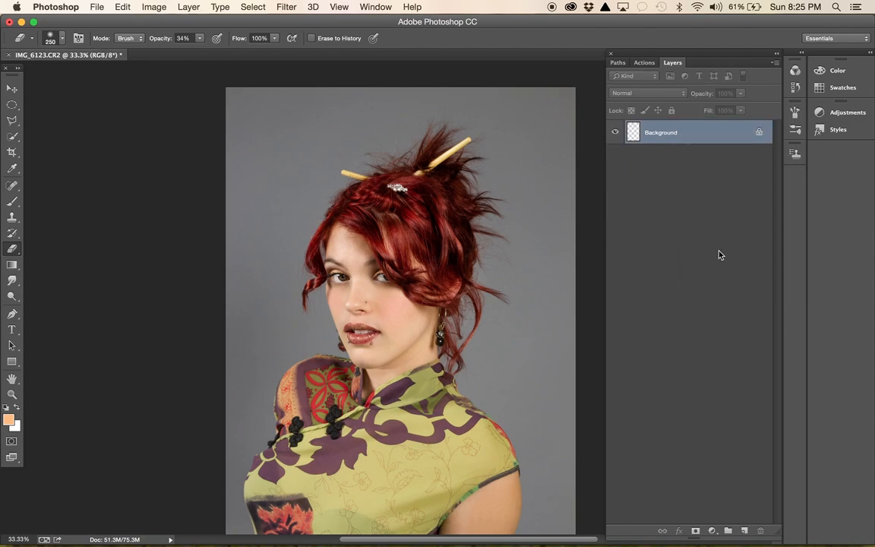
{"action": "scroll", "coordinate": [566, 184], "scroll_direction": "down", "scroll_amount": 5}
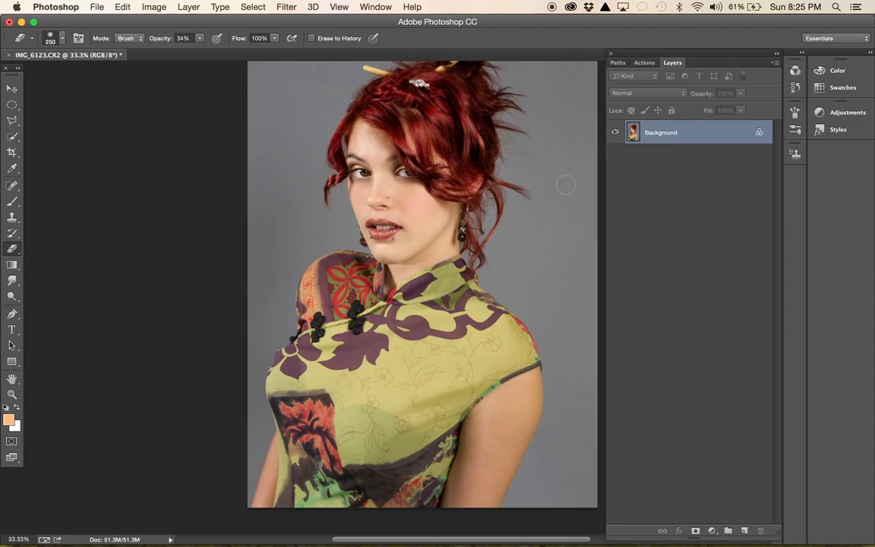
{"action": "scroll", "coordinate": [565, 184], "scroll_direction": "up", "scroll_amount": 2}
{"action": "scroll", "coordinate": [565, 185], "scroll_direction": "right", "scroll_amount": 1}
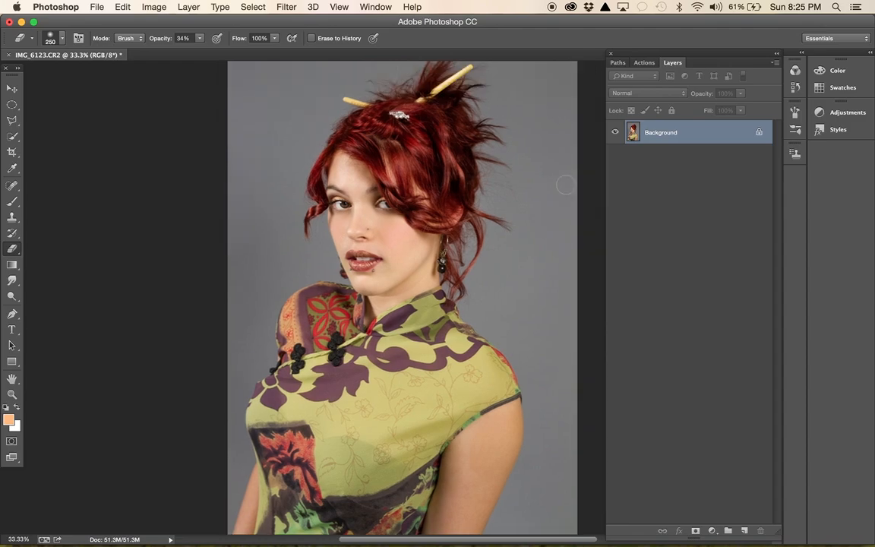
{"action": "scroll", "coordinate": [565, 185], "scroll_direction": "right", "scroll_amount": 1}
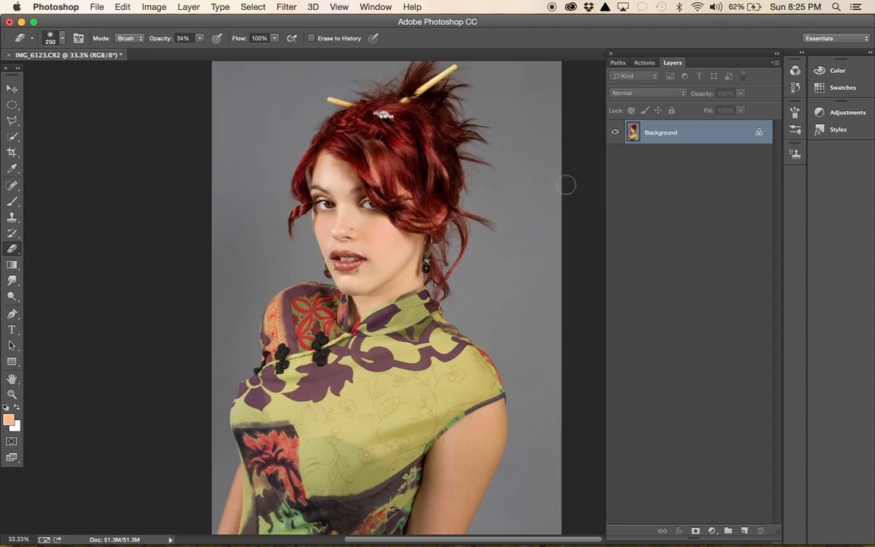